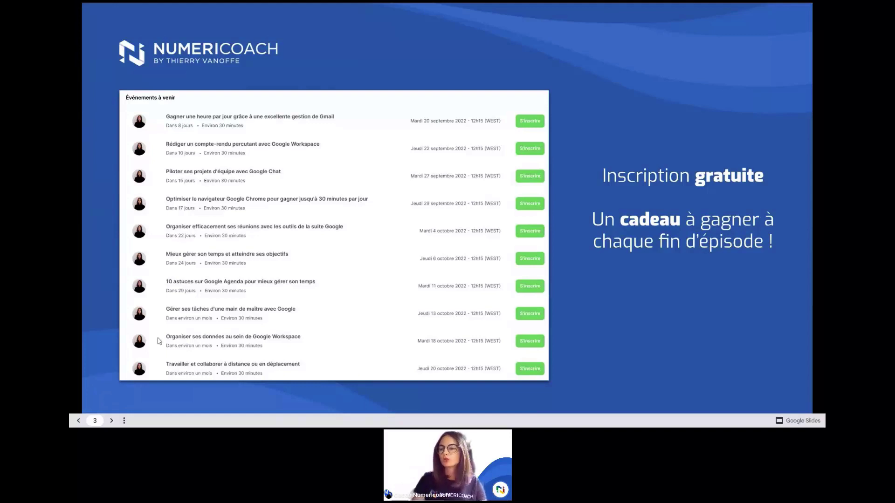
Leave the slideshow for the Chrome browser window and pin the Gmail inbox tab
click(110, 421)
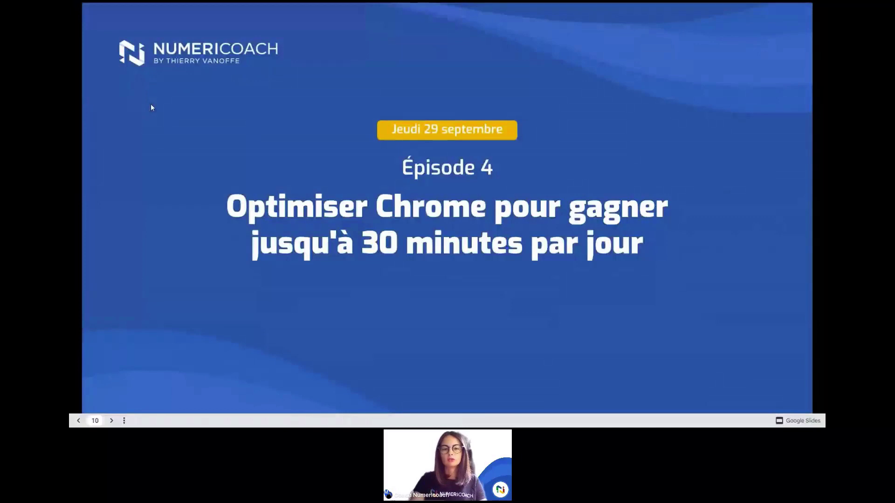
key(alt+Tab)
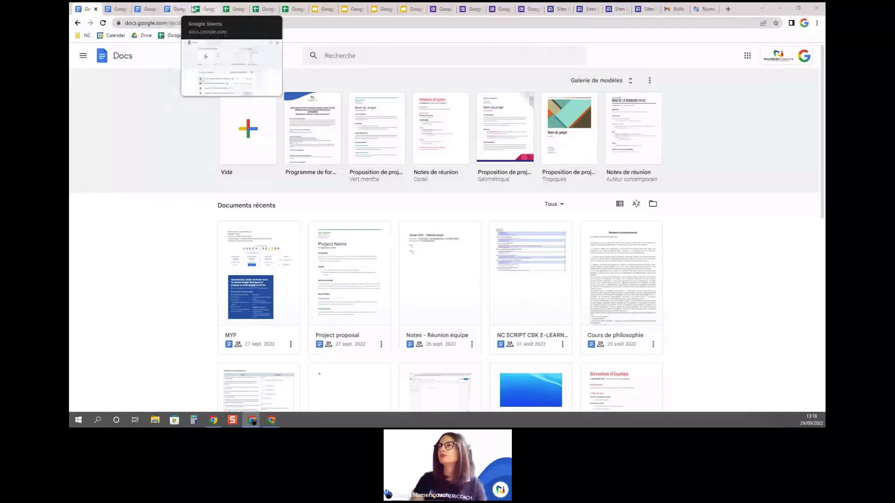
click(676, 8)
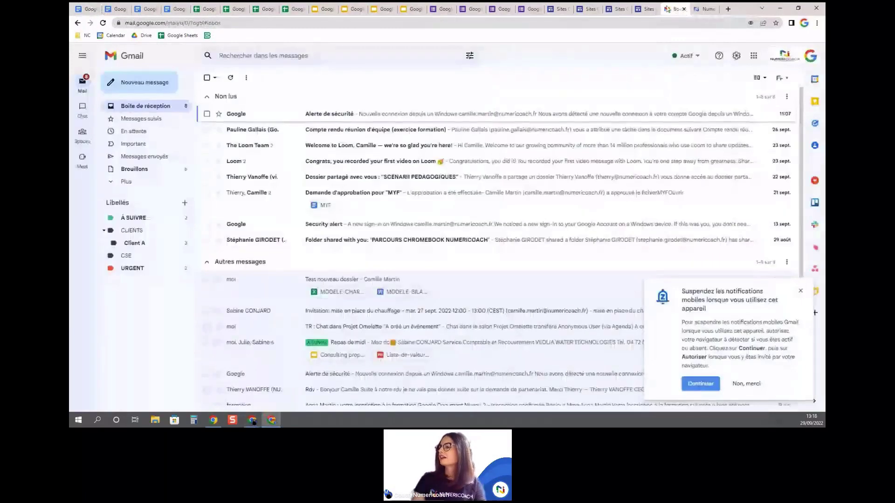
right_click(673, 12)
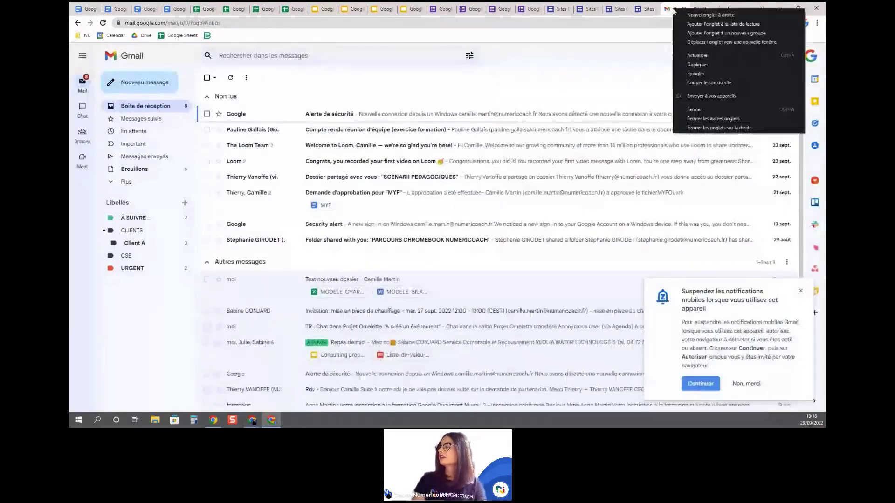
click(695, 74)
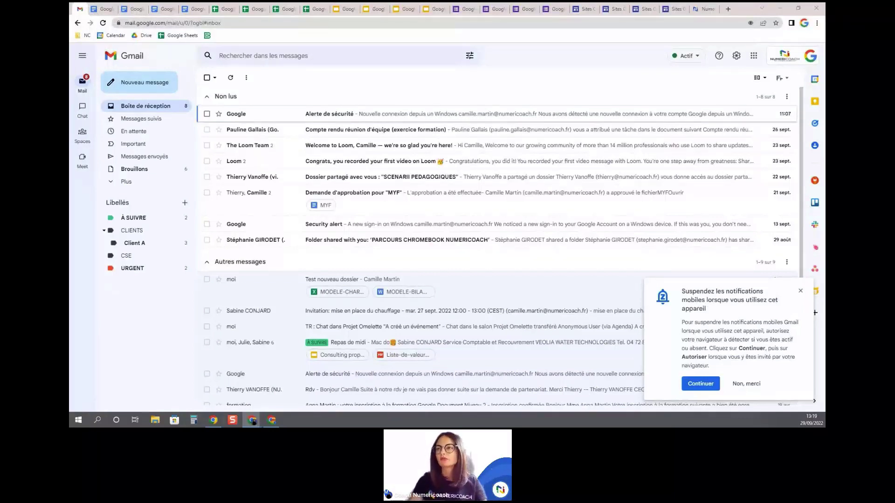
Unpin the Gmail tab and pin it again
right_click(82, 14)
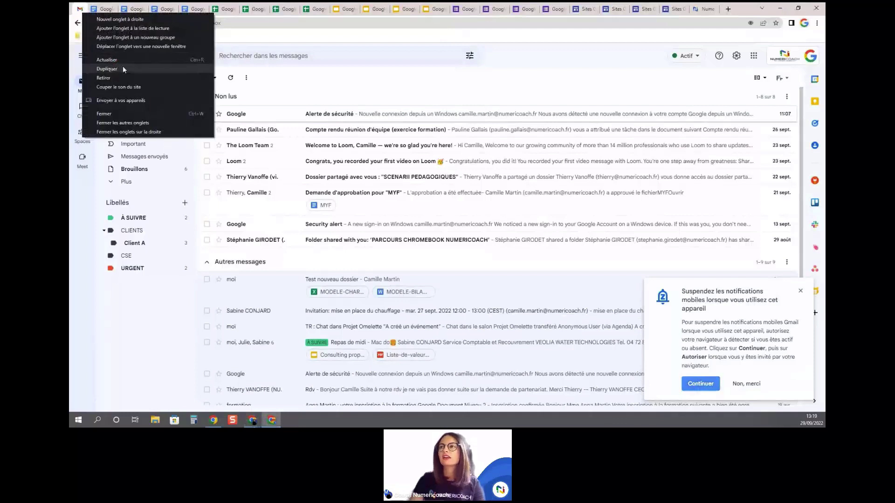
click(99, 79)
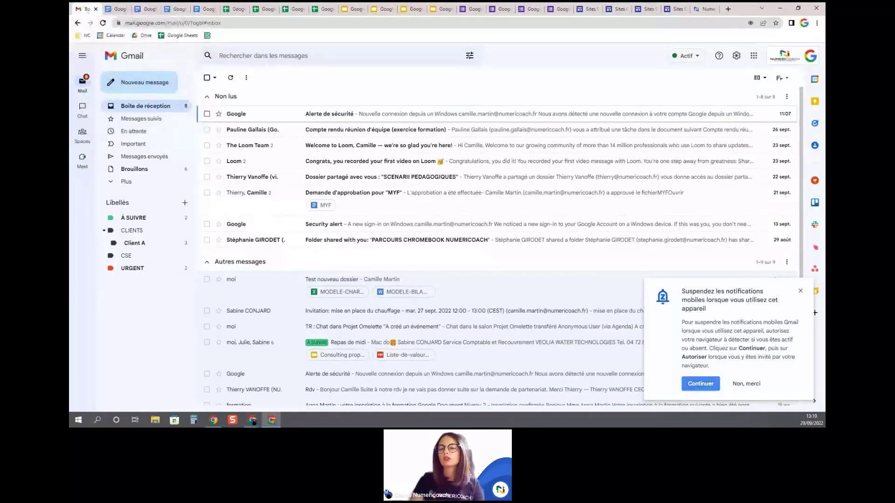
right_click(82, 8)
click(102, 75)
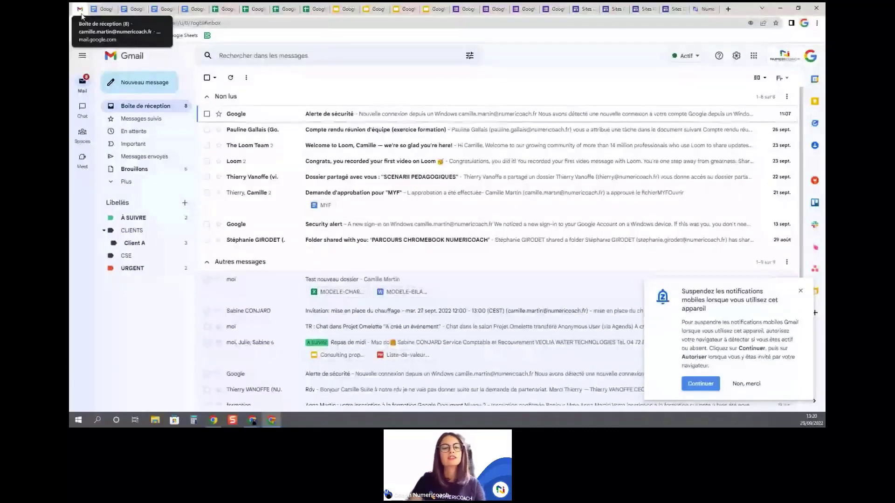
Look through the open Google Docs, Sheets, Slides, Forms and Sites tabs
click(252, 420)
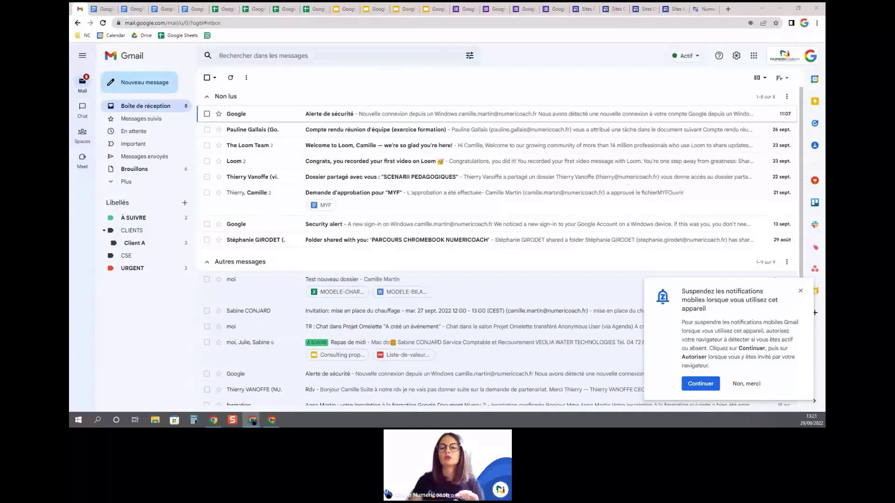
click(112, 8)
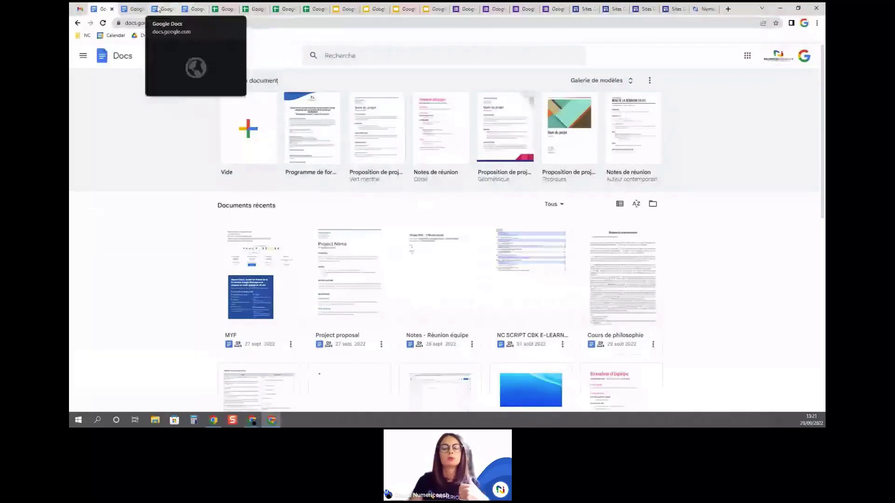
click(265, 10)
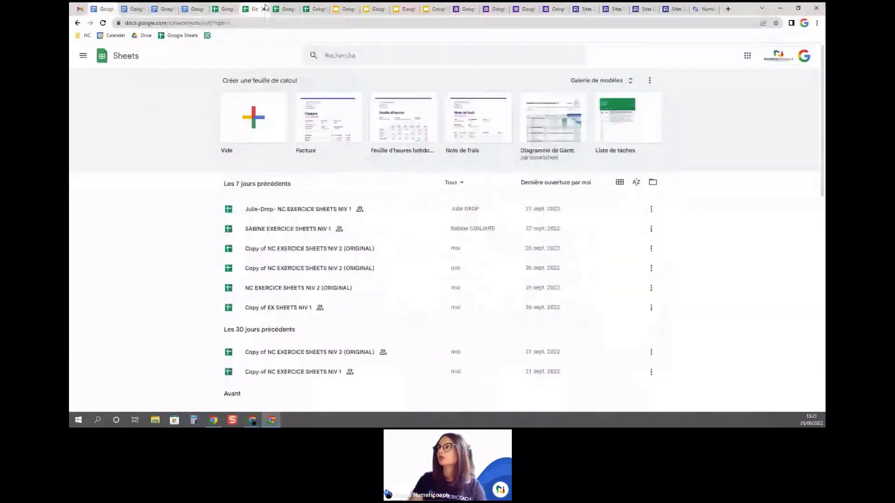
click(403, 9)
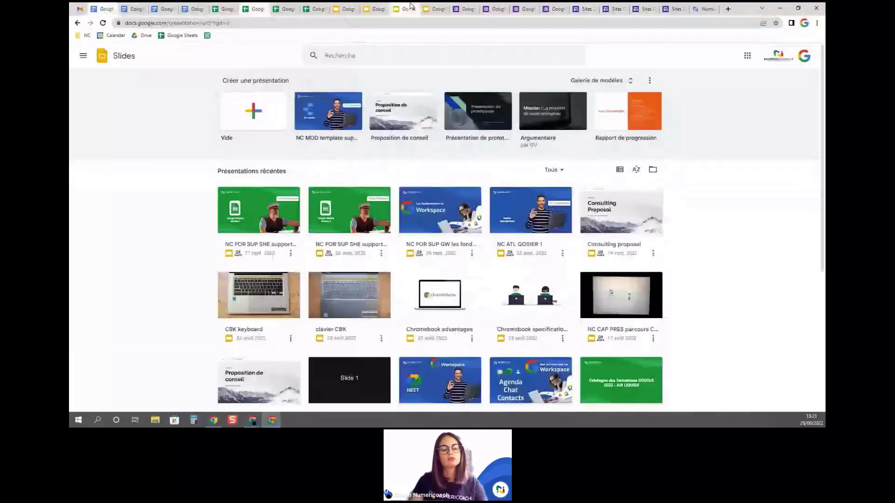
click(463, 9)
click(554, 9)
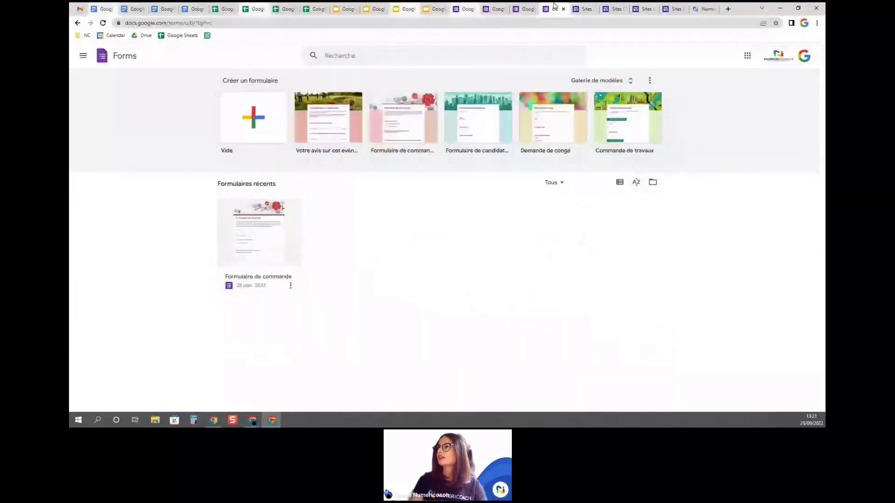
click(642, 9)
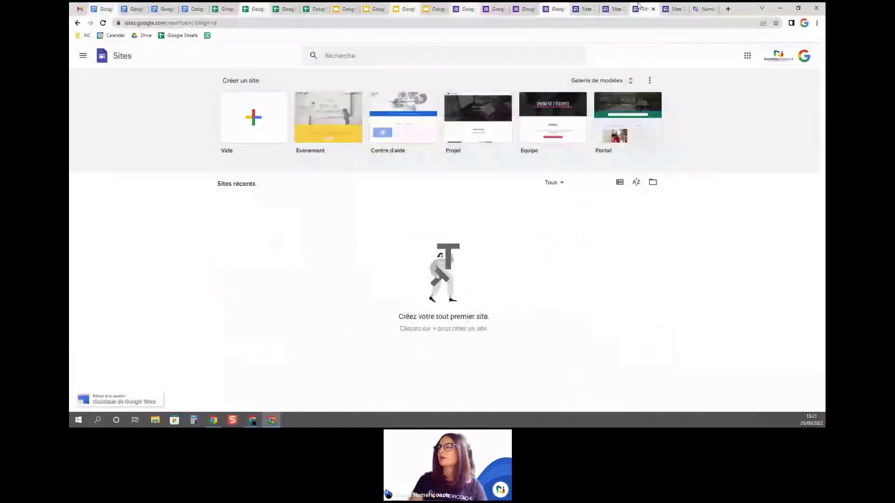
Select the four Google Docs tabs together and add them to a new tab group
click(107, 9)
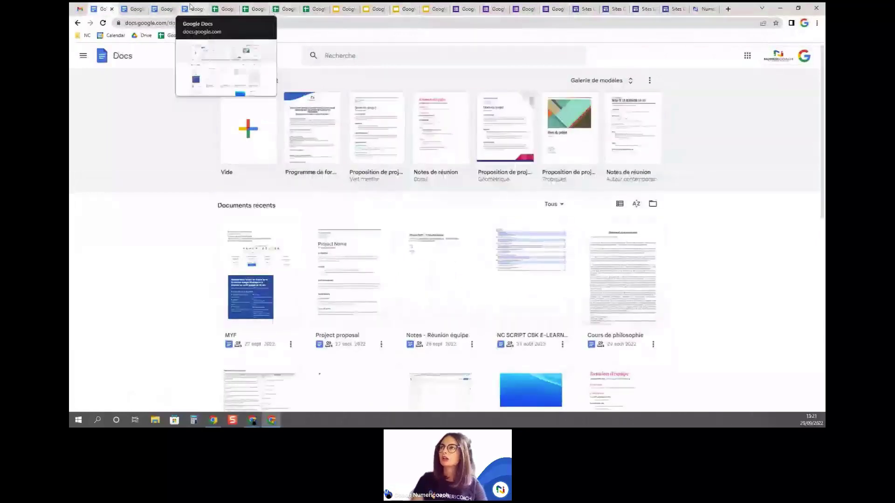
click(191, 9)
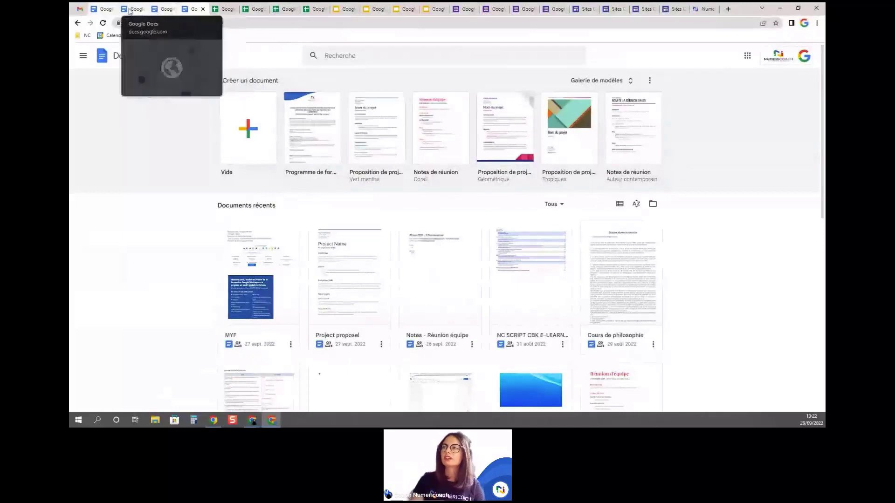
click(103, 9)
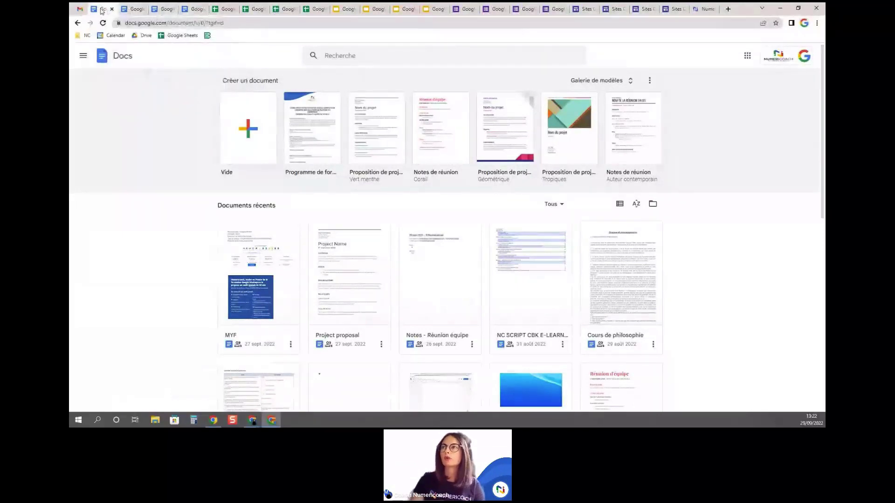
click(194, 10)
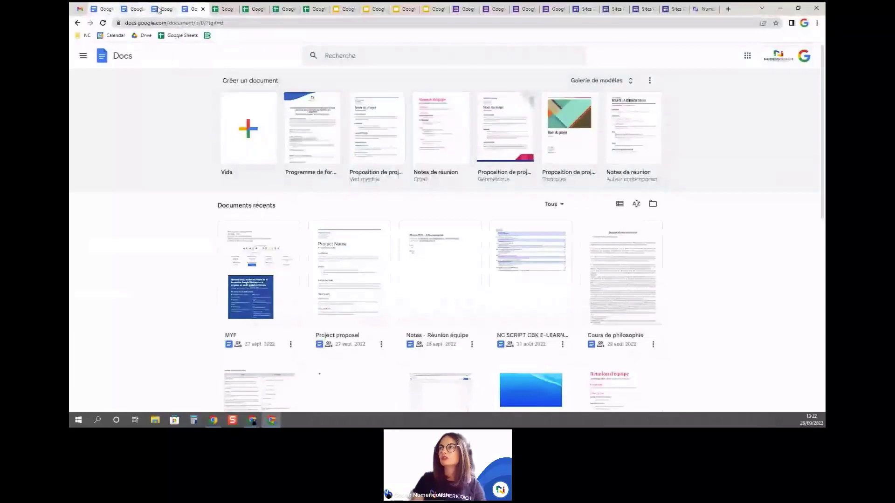
right_click(191, 12)
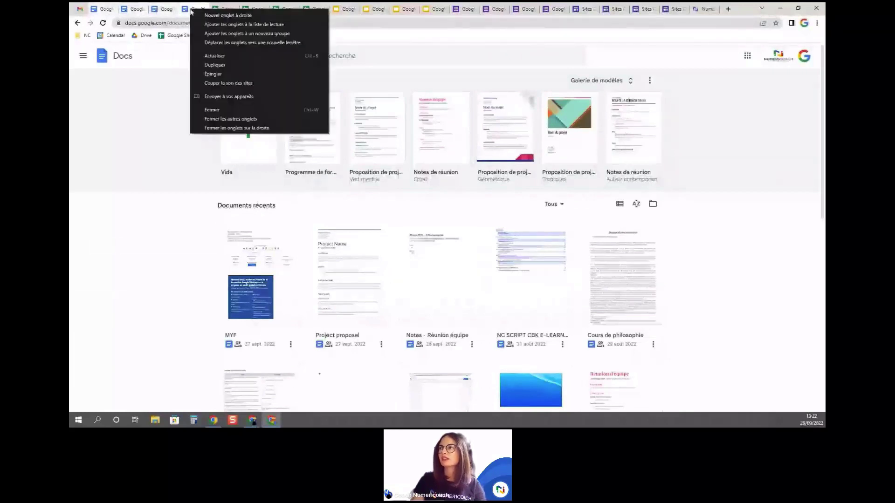
click(260, 32)
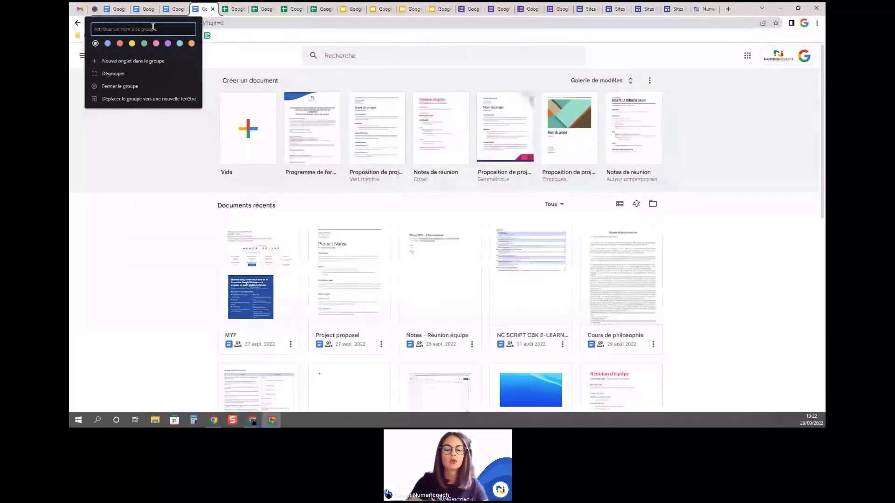
Name the new Docs tab group Omelette and colour it yellow
text(Omelette)
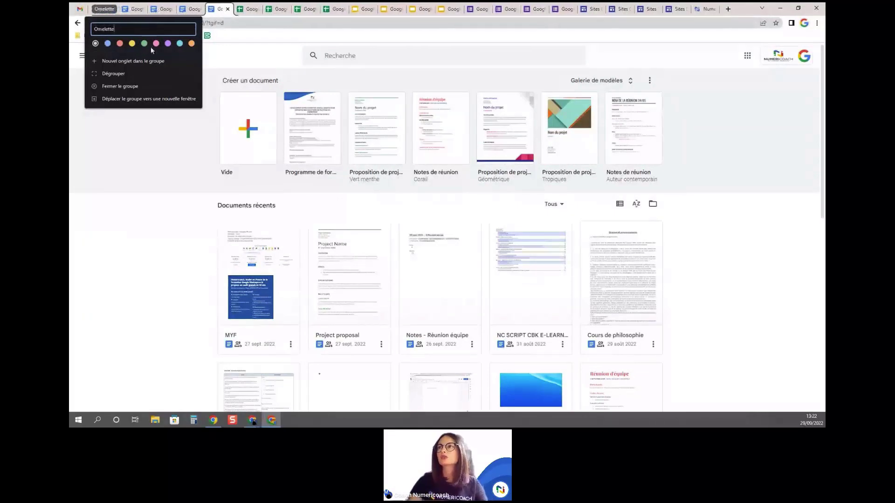
click(132, 44)
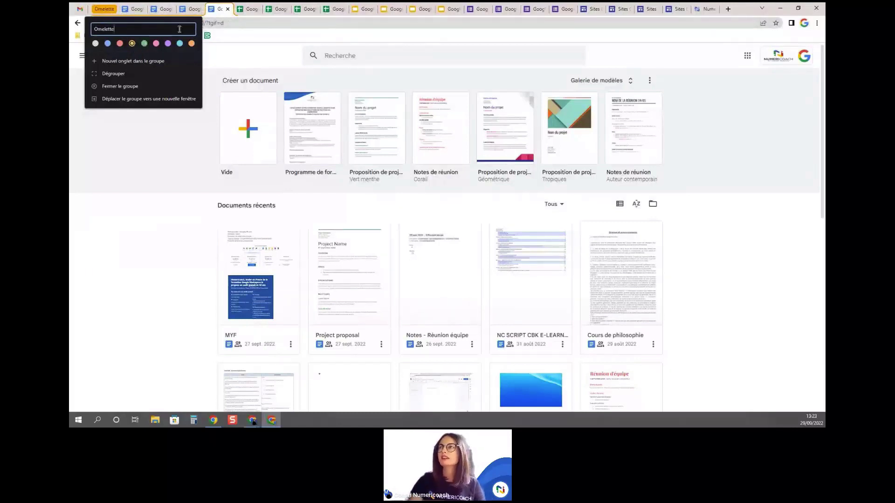
key(Return)
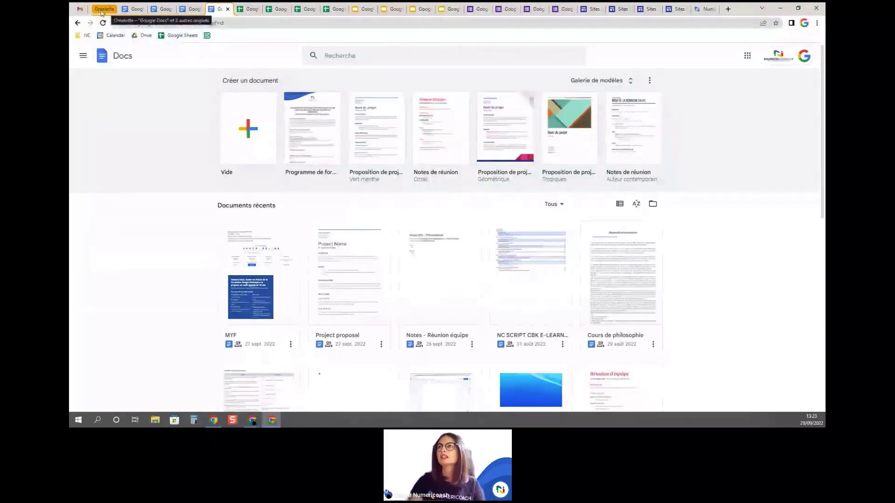
Collapse and expand the Omelette tab group a few times, leaving it collapsed
click(101, 12)
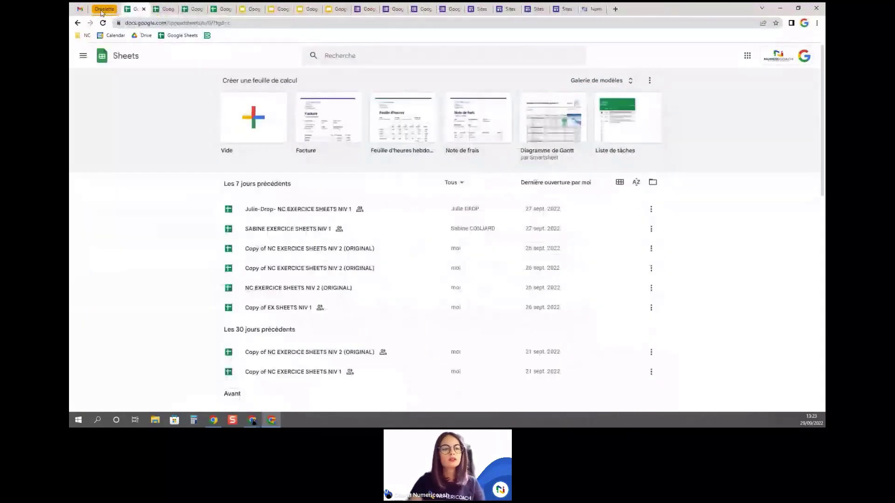
click(101, 12)
click(101, 12)
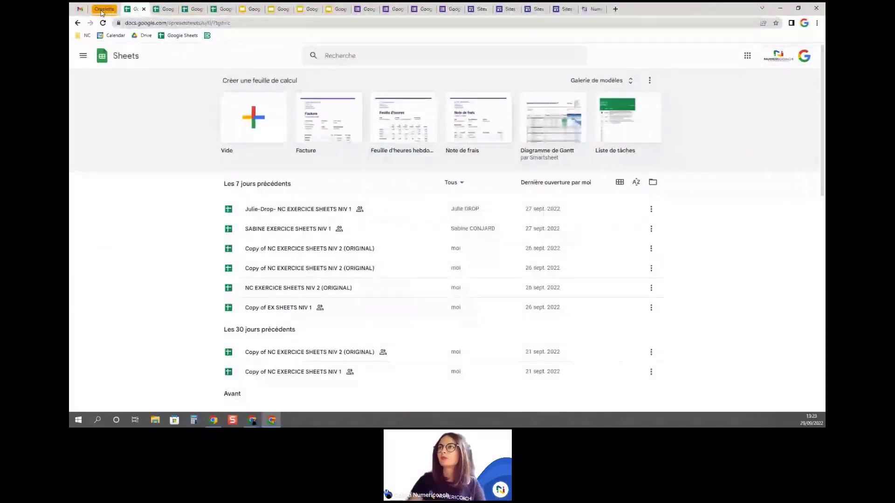
click(106, 11)
click(111, 9)
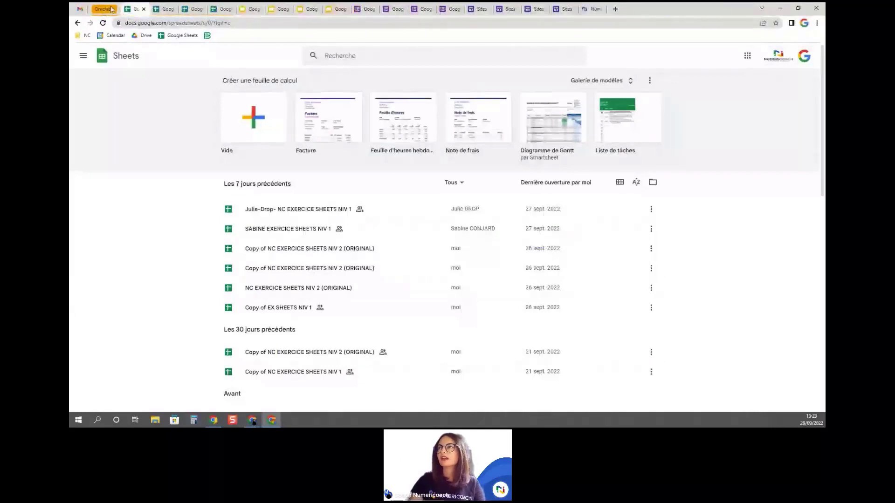
Group the four Google Sheets tabs in a new green tab group named Silver and collapse it
click(228, 6)
right_click(228, 6)
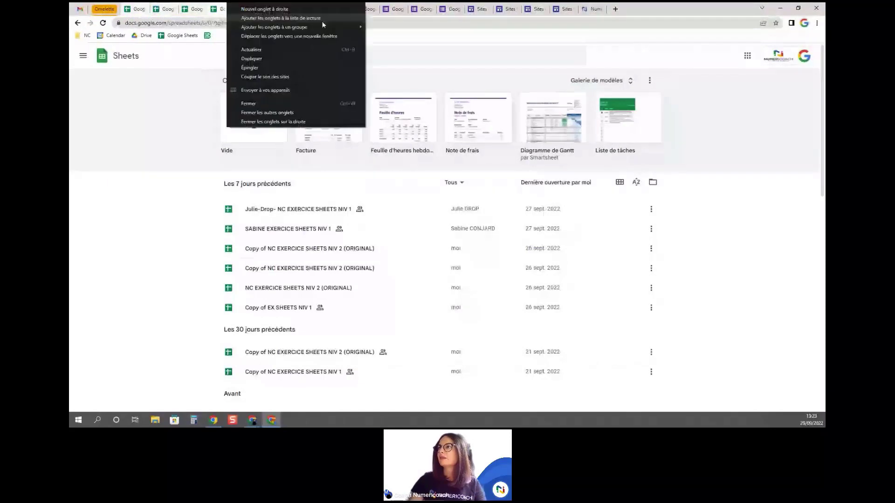
mouse_move(334, 27)
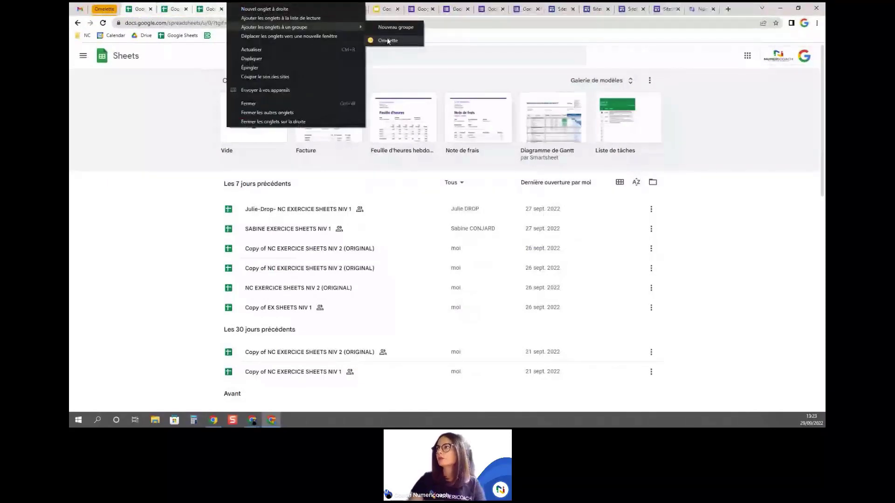
click(388, 28)
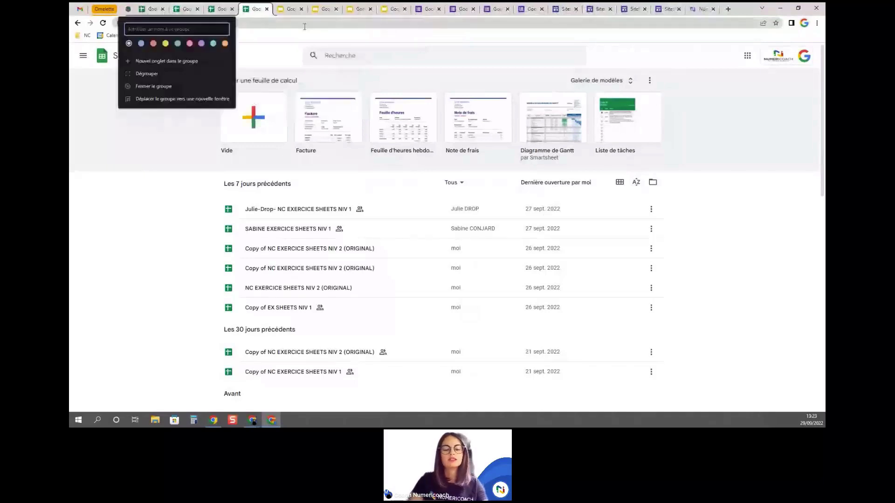
text(Silver)
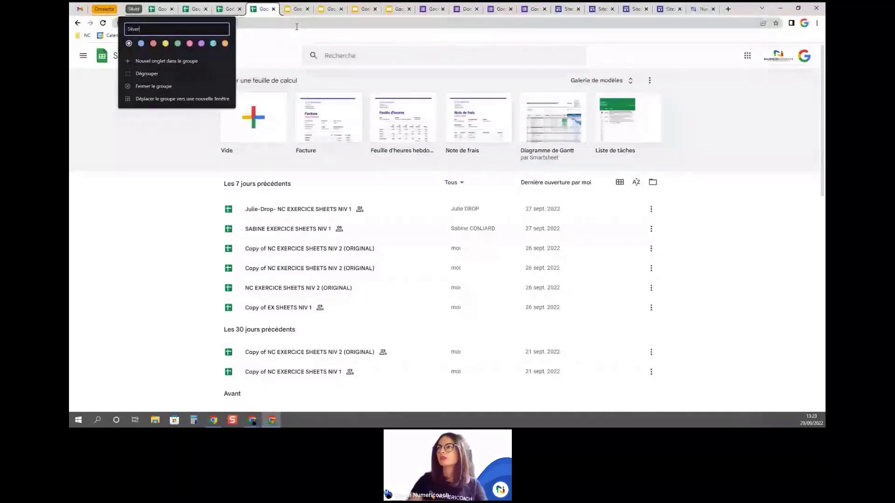
click(177, 43)
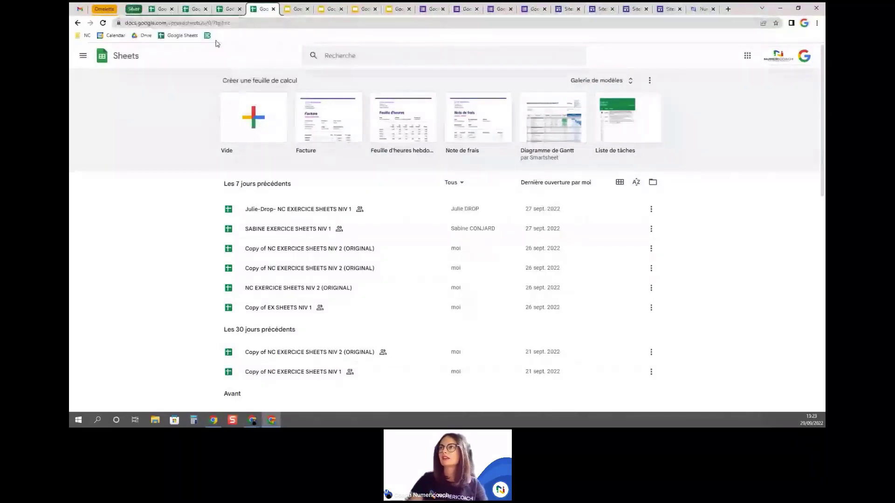
click(133, 10)
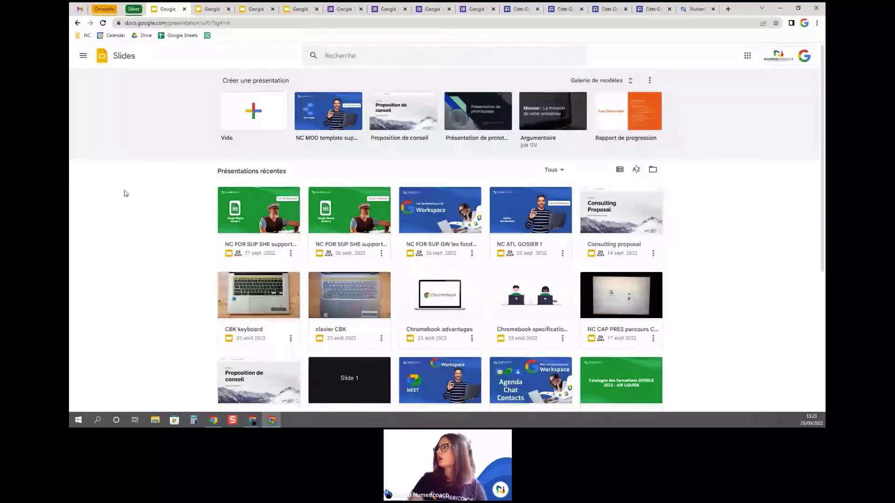
Open the chrome://flags page in a new tab
click(728, 9)
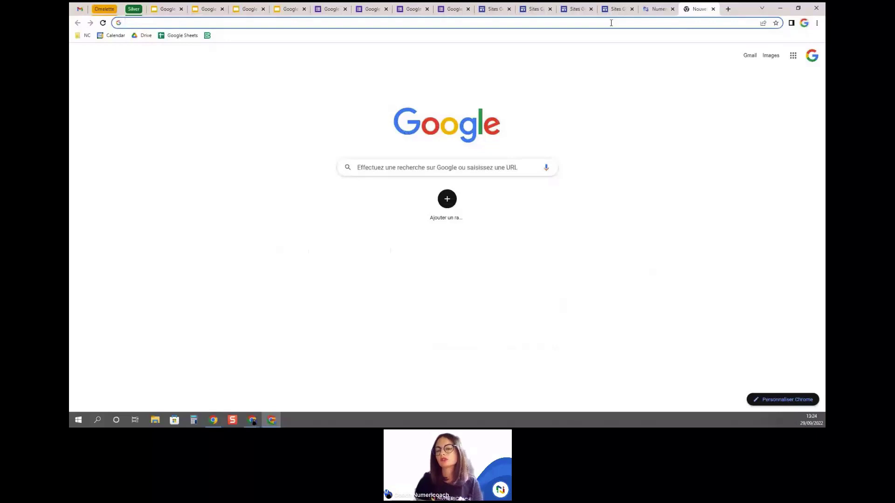
text(chrome)
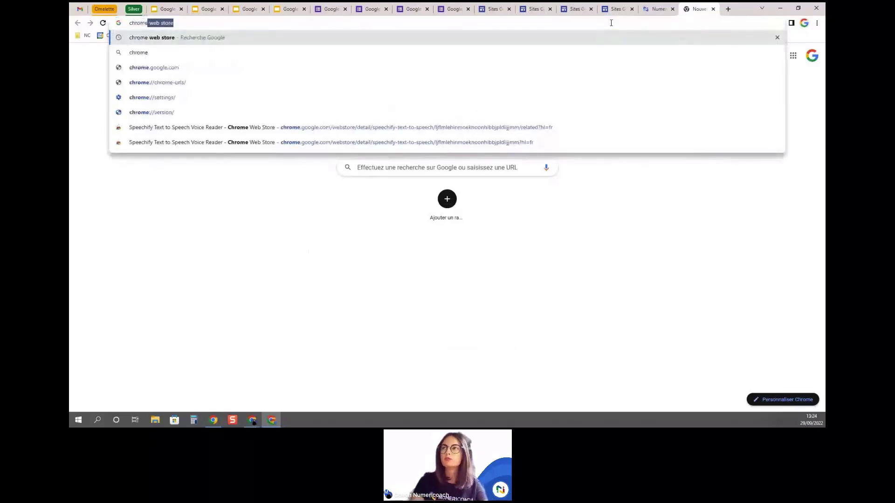
text(://)
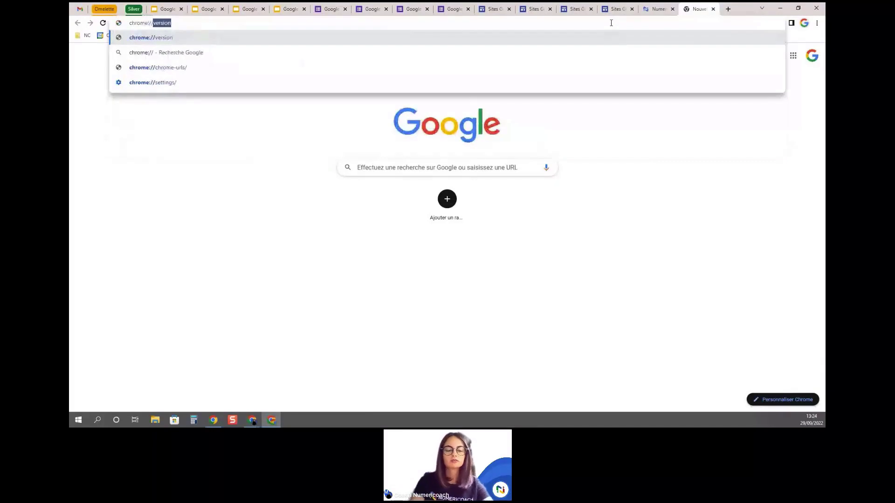
text(flags)
key(ctrl+a)
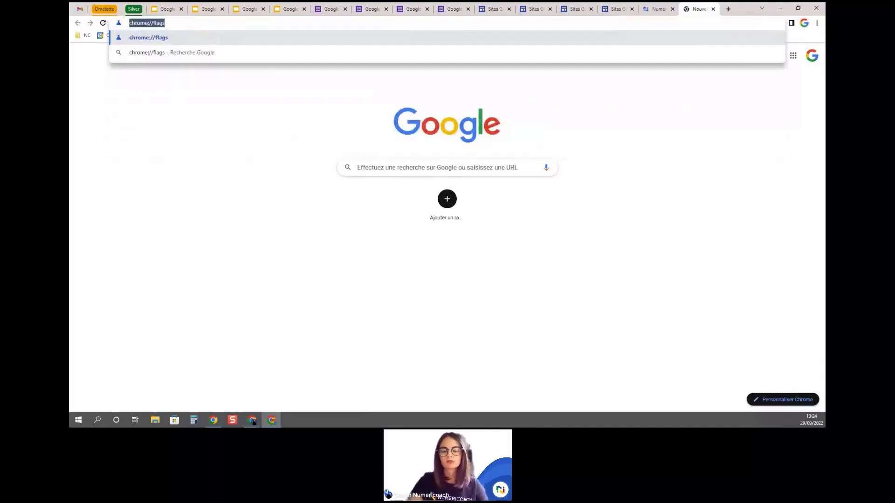
click(252, 421)
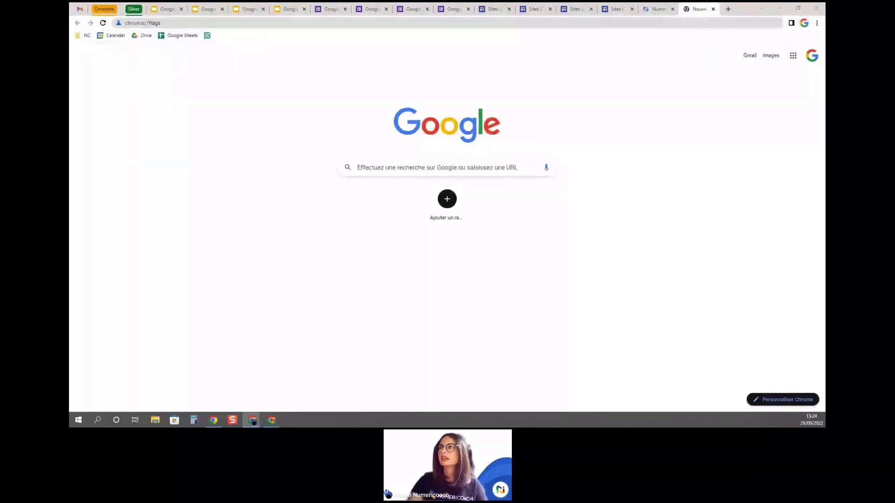
click(165, 23)
key(Return)
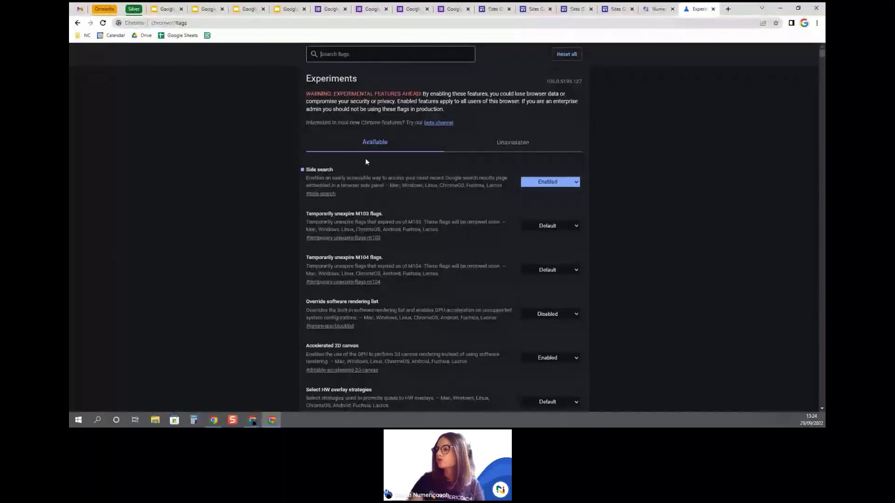
Browse the list of experiments and search the flags for "tab"
scroll(349, 207, down, 2)
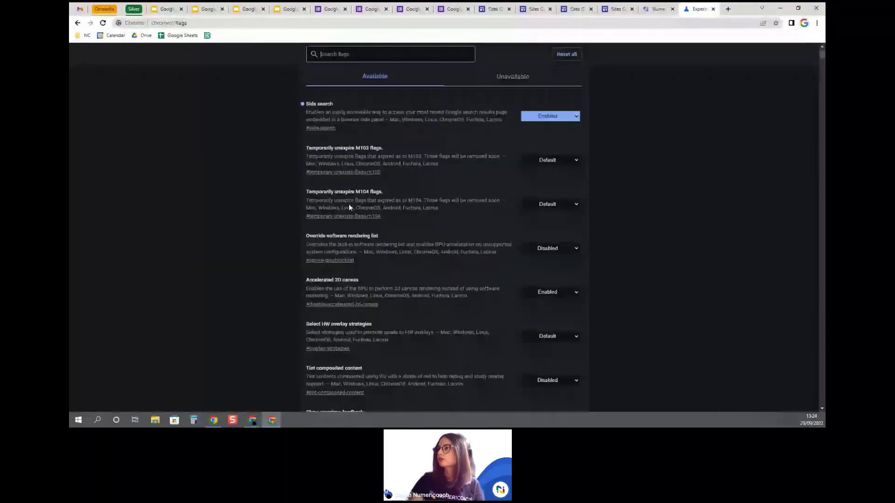
scroll(349, 207, down, 1)
scroll(350, 205, up, 3)
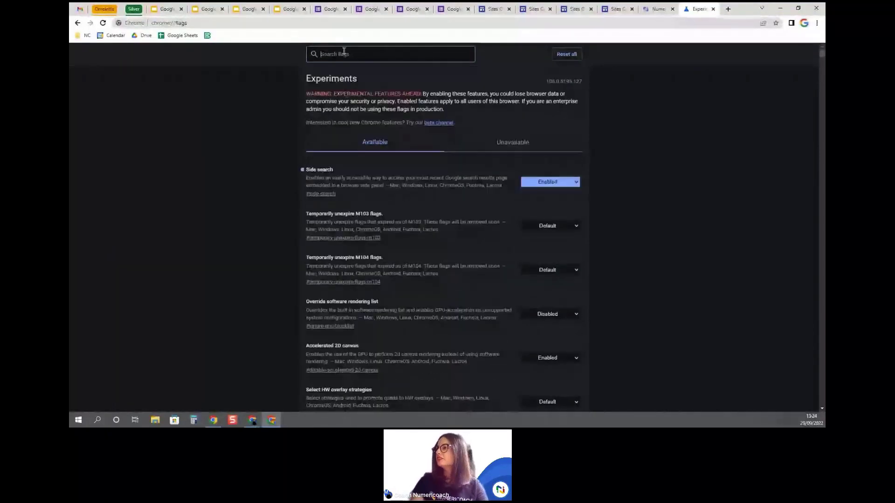
text(tab)
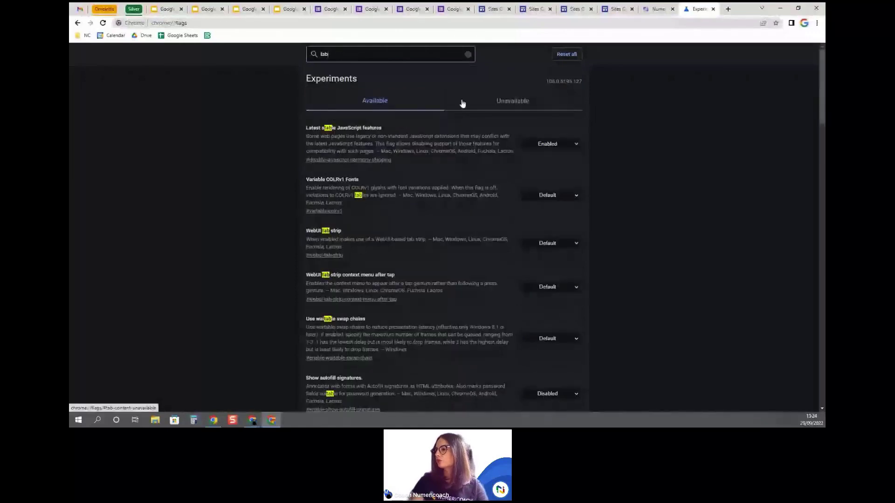
scroll(462, 104, down, 3)
key(BackSpace)
scroll(462, 103, up, 3)
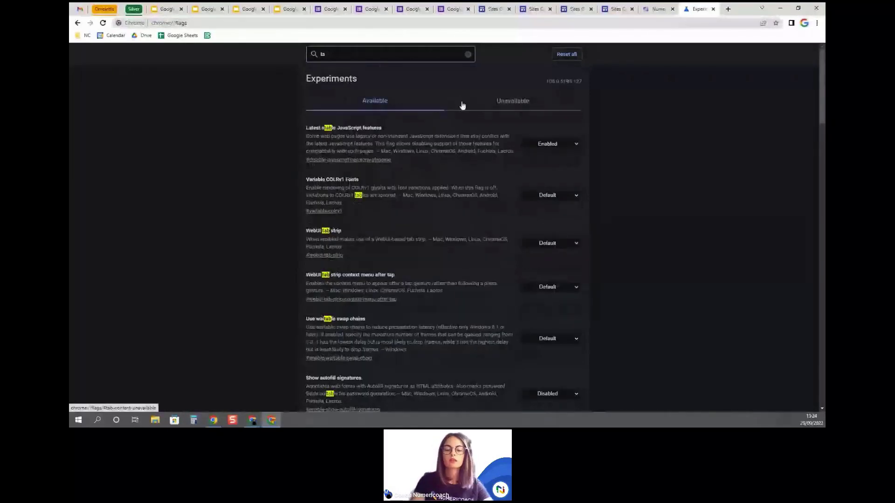
Search the flags for "group" and set the Tab Groups Save flag to Enabled
key(BackSpace)
key(BackSpace)
text(grou)
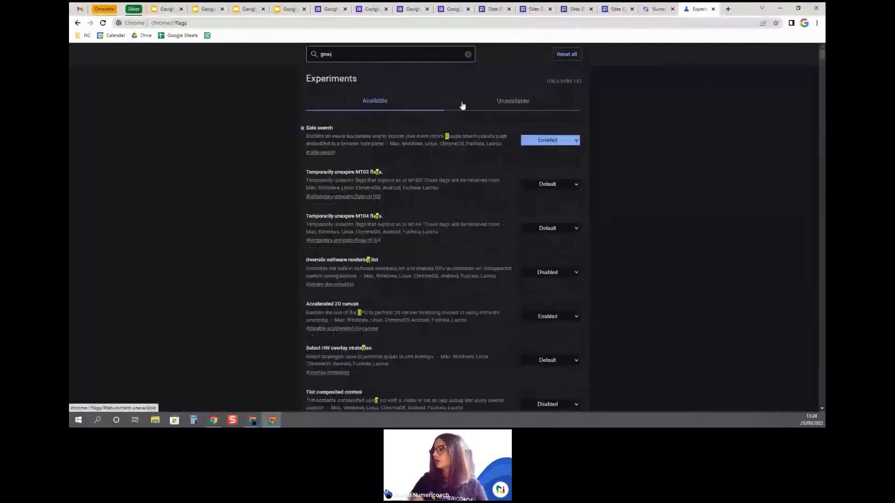
text(p)
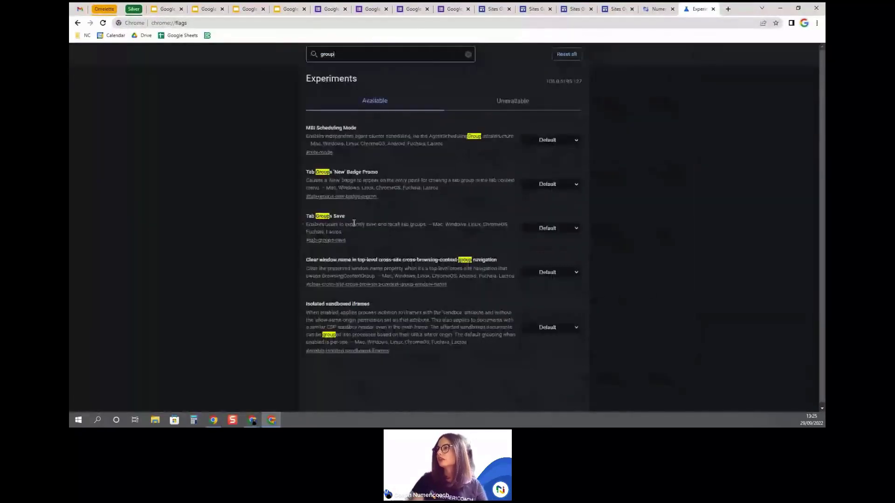
scroll(354, 223, up, 3)
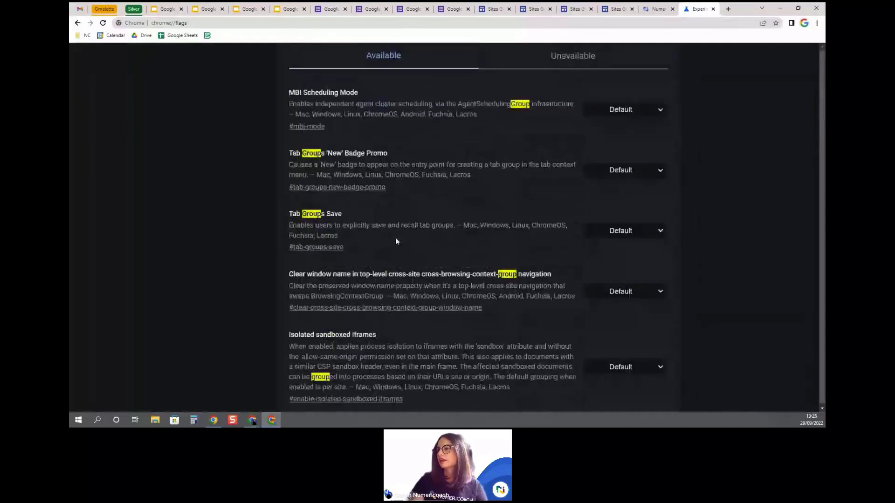
scroll(345, 240, up, 1)
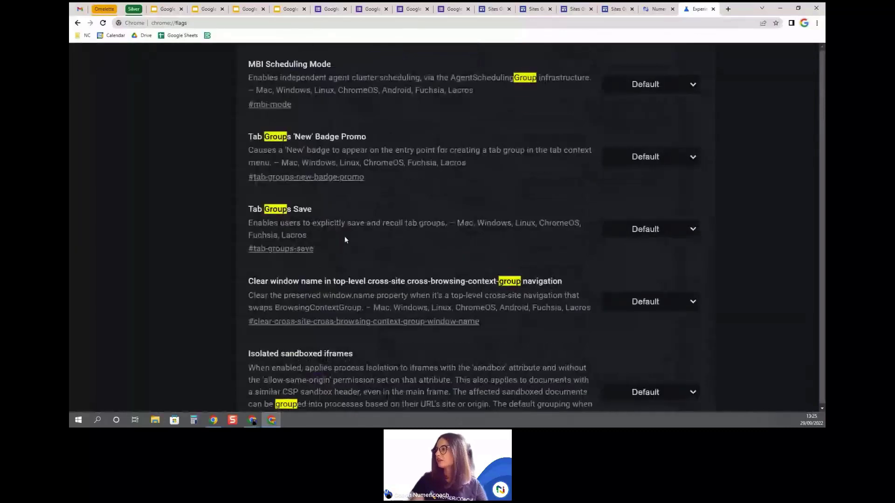
click(616, 225)
click(622, 248)
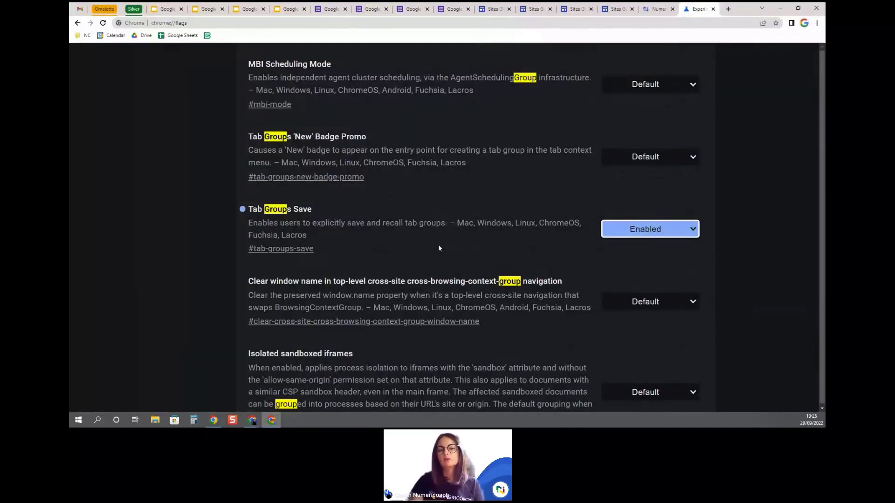
Close the Experiments tab without relaunching the browser
key(ctrl+minus)
key(ctrl+minus)
key(ctrl+minus)
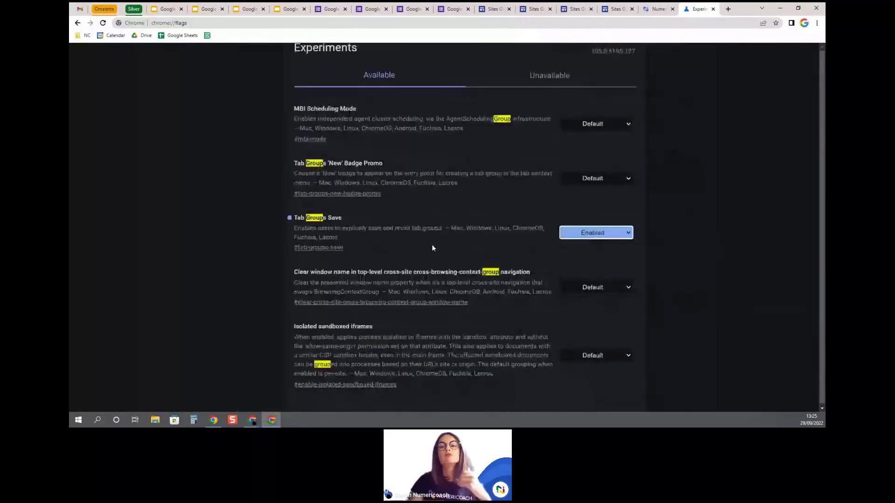
key(ctrl+minus)
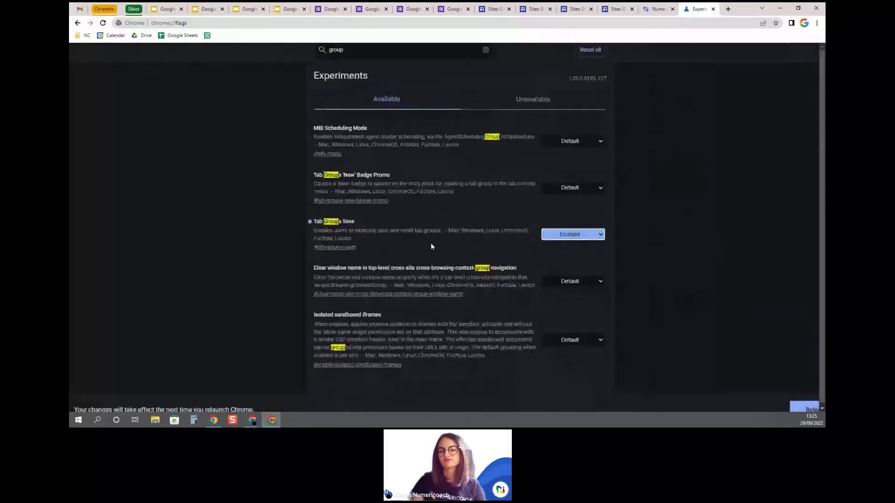
key(ctrl+minus)
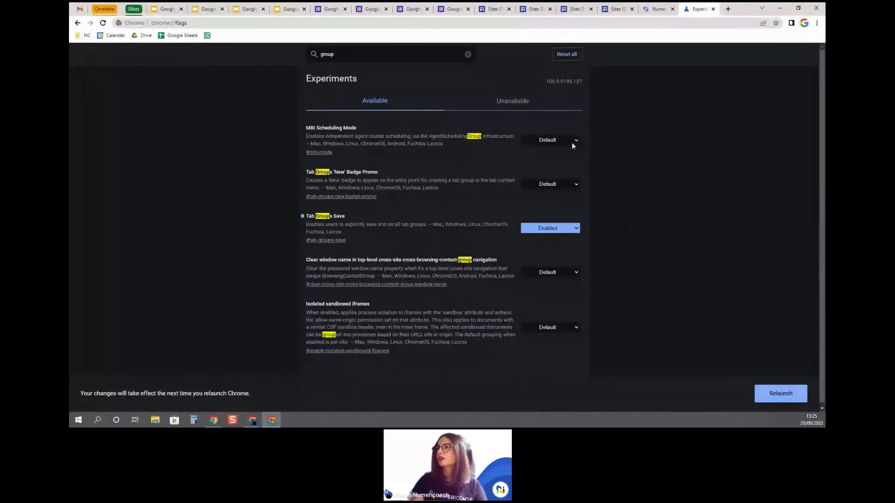
click(712, 9)
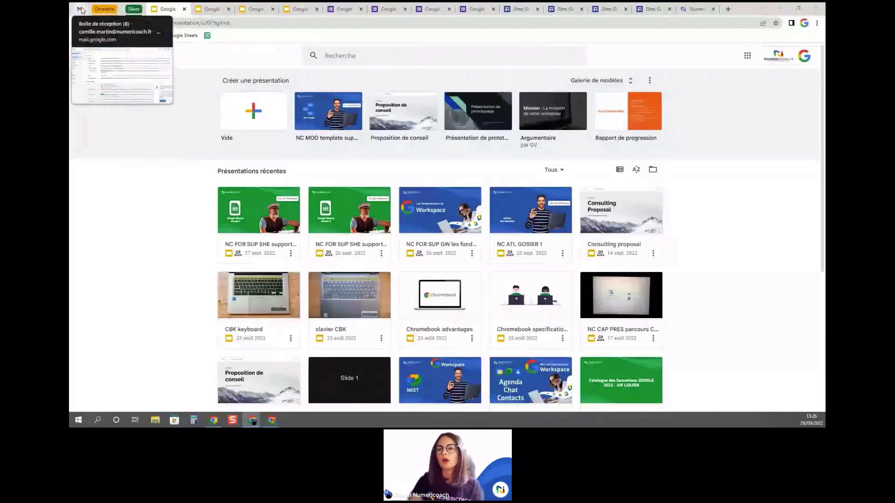
Open the browser settings at the "Au démarrage" section
click(817, 24)
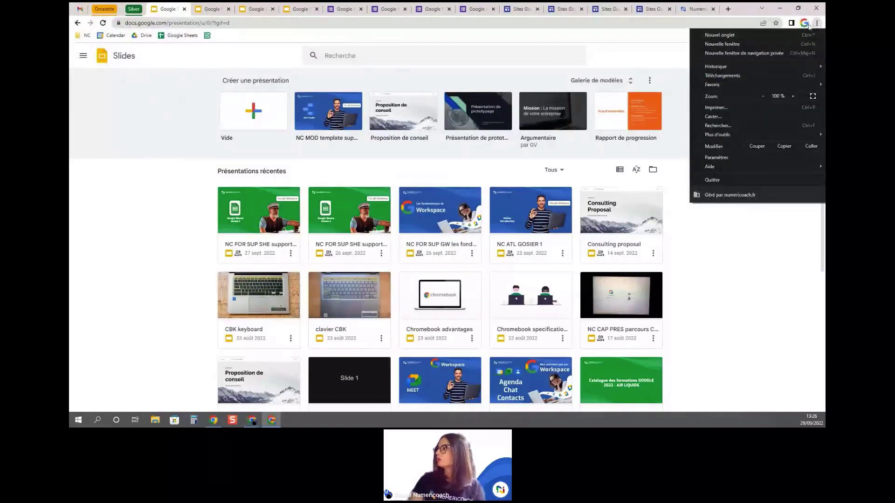
click(716, 158)
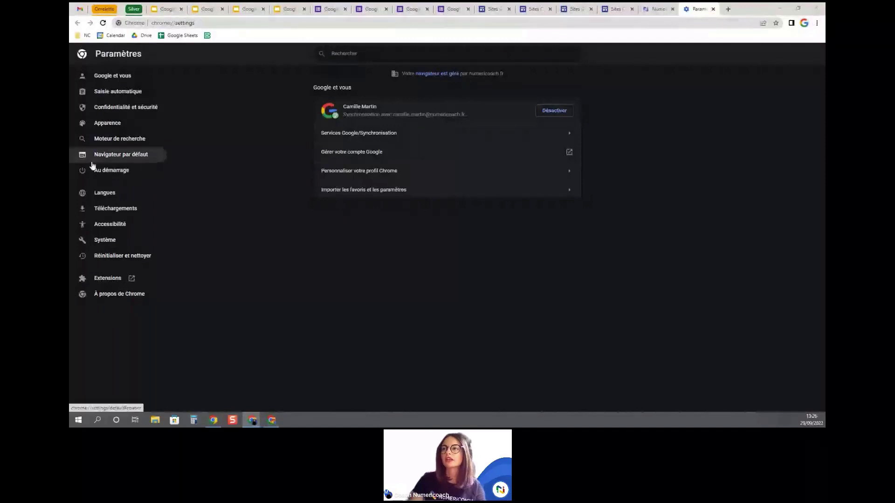
scroll(93, 166, up, 5)
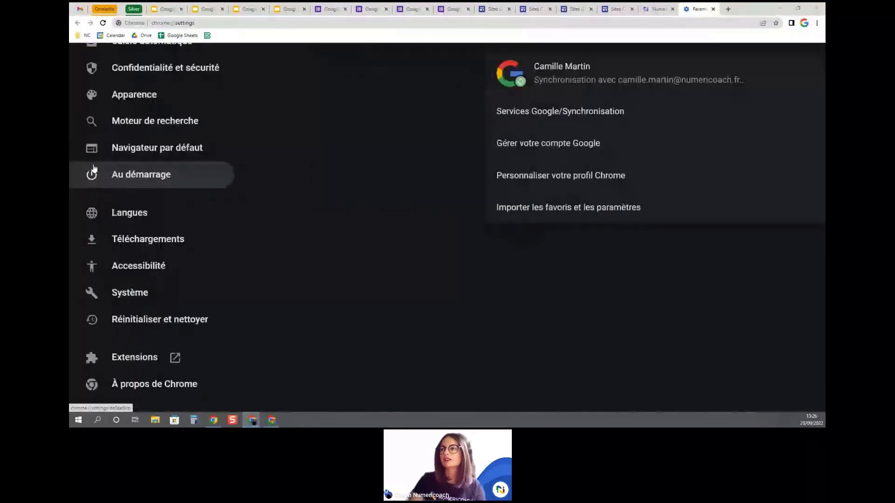
scroll(93, 167, up, 3)
click(146, 177)
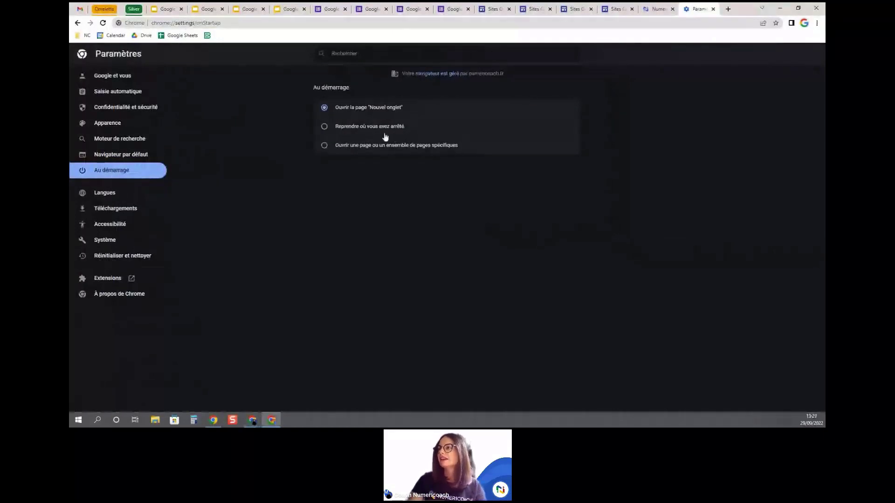
Set the startup behaviour to "Ouvrir une page ou un ensemble de pages spécifiques"
scroll(403, 195, up, 3)
scroll(404, 195, up, 1)
scroll(397, 168, up, 2)
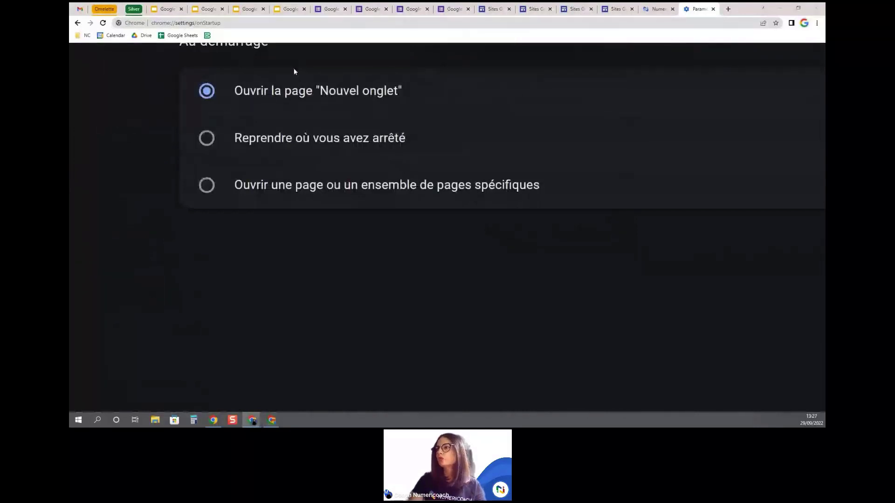
click(252, 188)
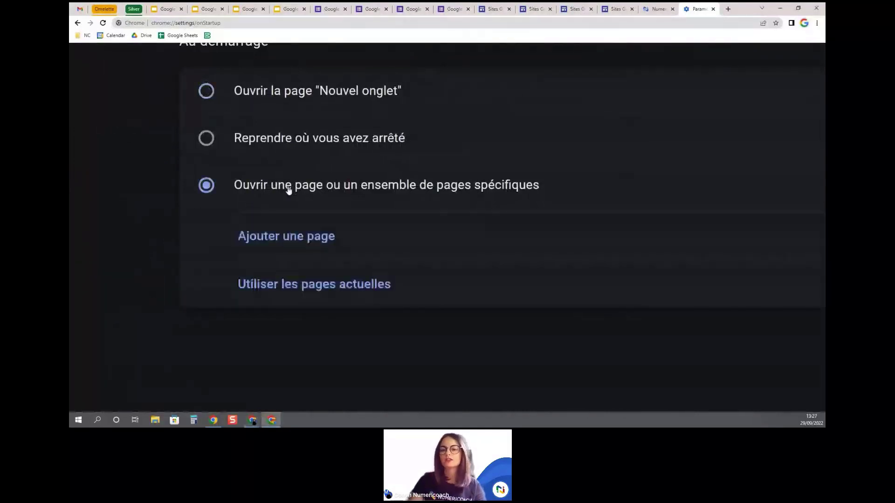
scroll(288, 189, down, 2)
scroll(289, 189, down, 3)
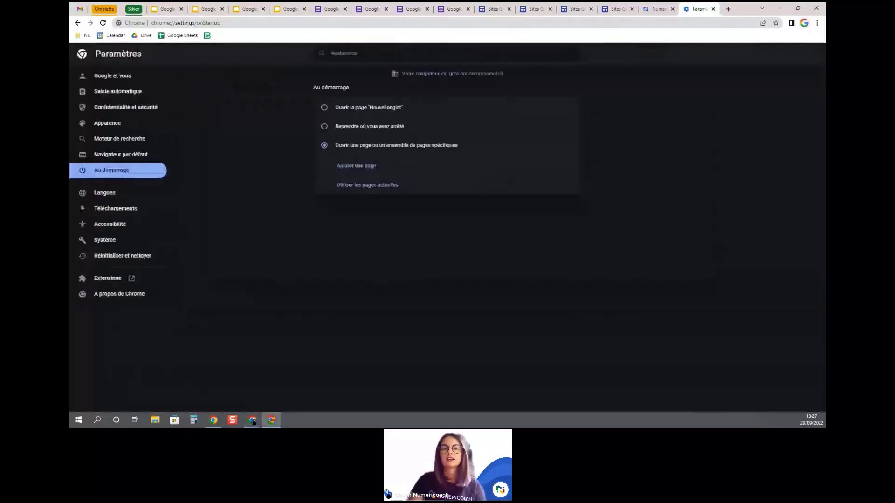
click(252, 421)
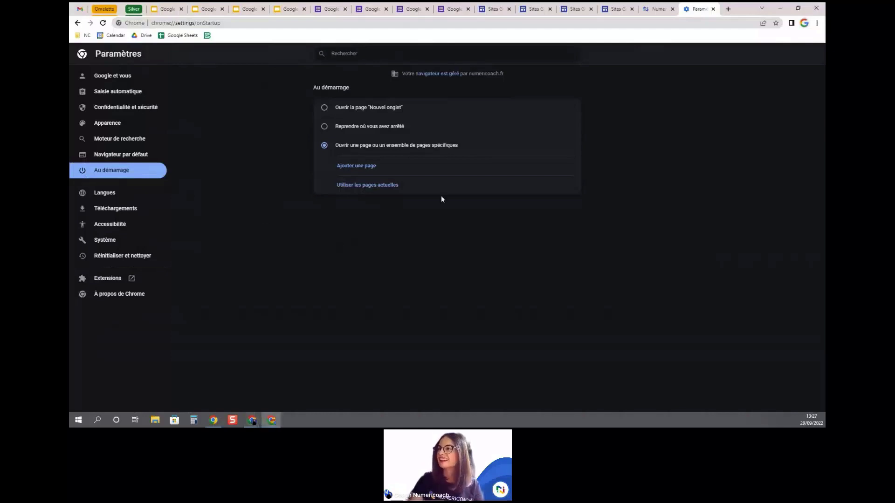
scroll(428, 151, up, 3)
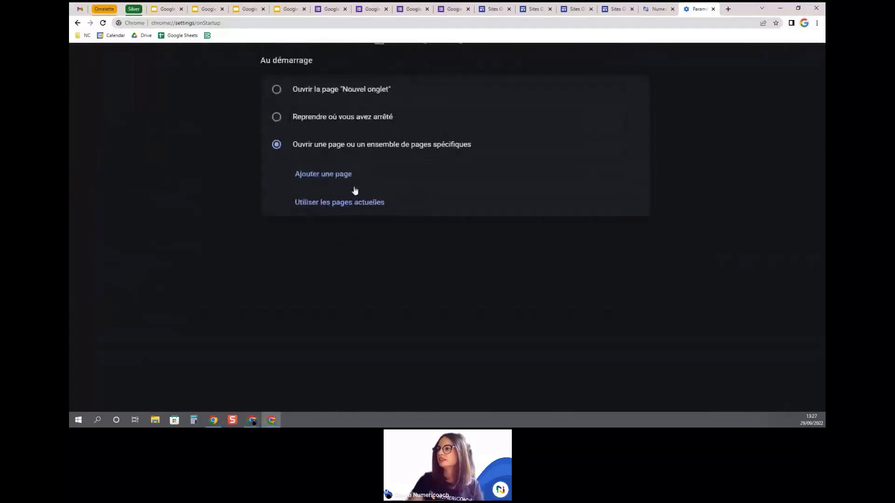
click(331, 175)
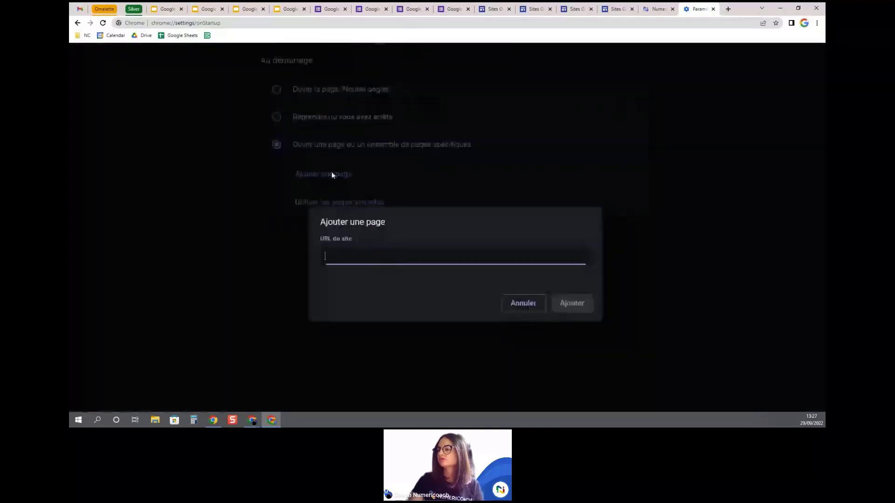
scroll(380, 168, down, 3)
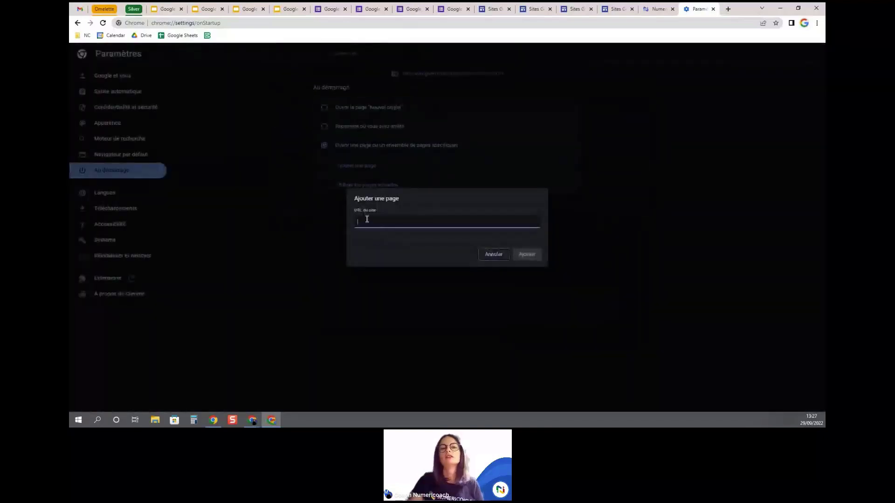
click(77, 9)
click(197, 24)
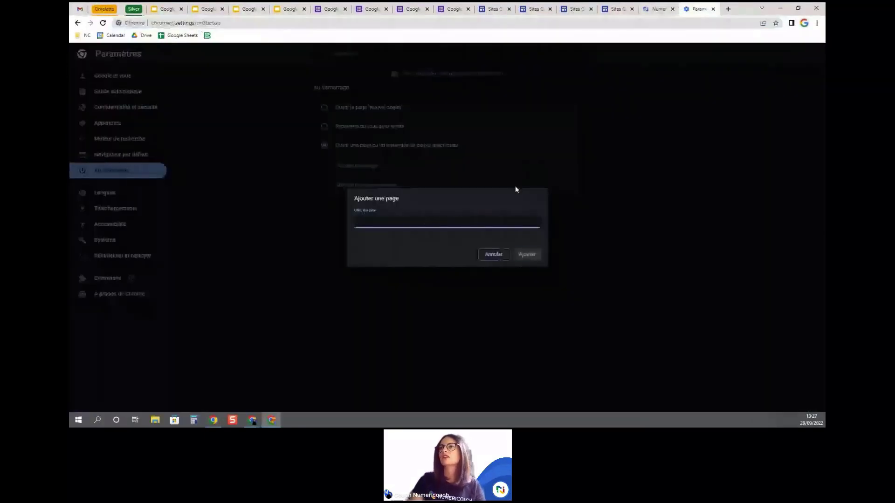
text(https://mail.google.com/mail/u/0/?ogbl#inbox)
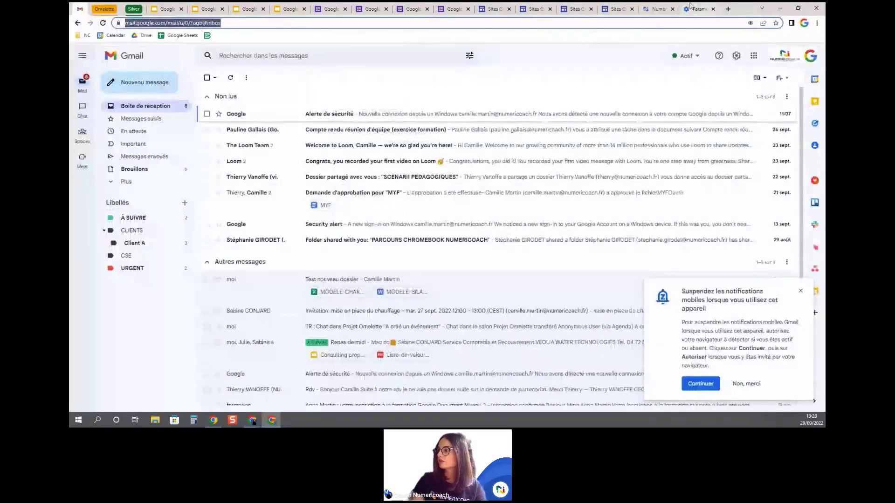
click(690, 7)
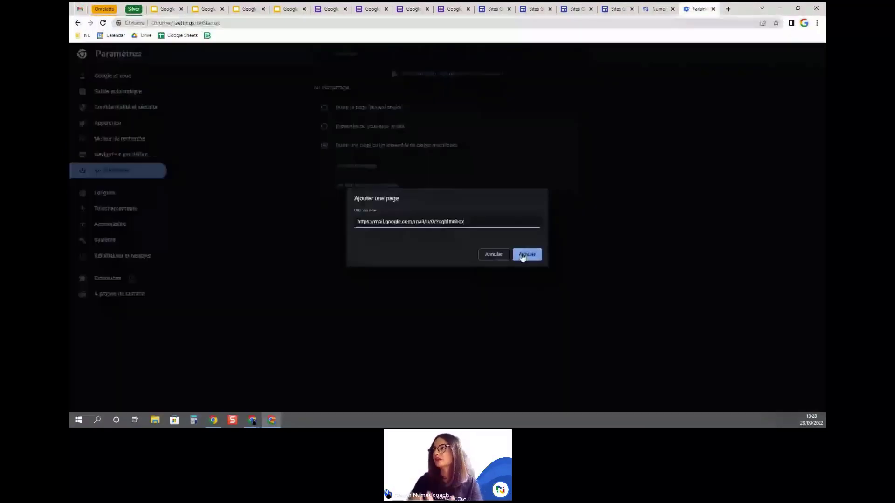
click(523, 256)
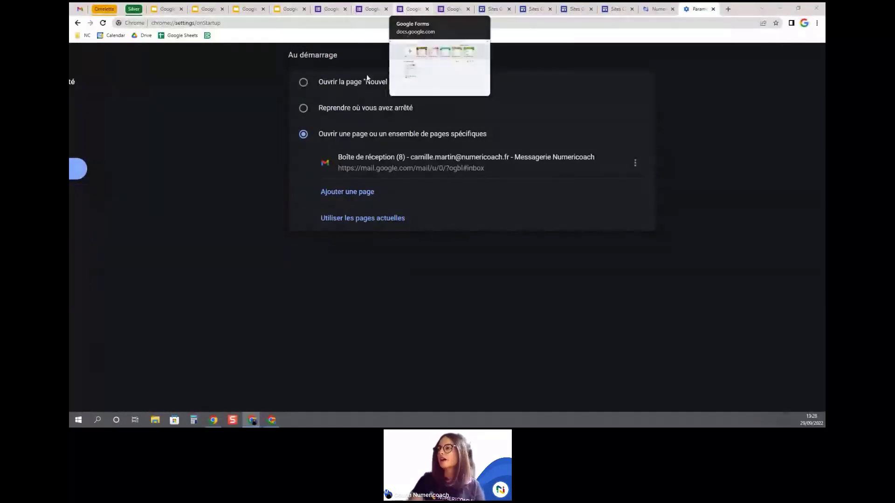
scroll(356, 156, up, 1)
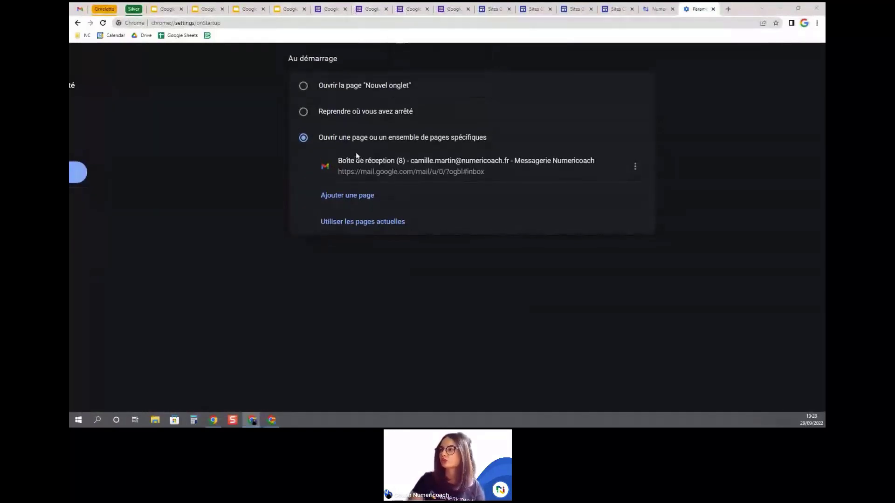
Reset the settings page zoom to its default level and close the settings tab
scroll(356, 152, left, 1)
scroll(398, 154, left, 2)
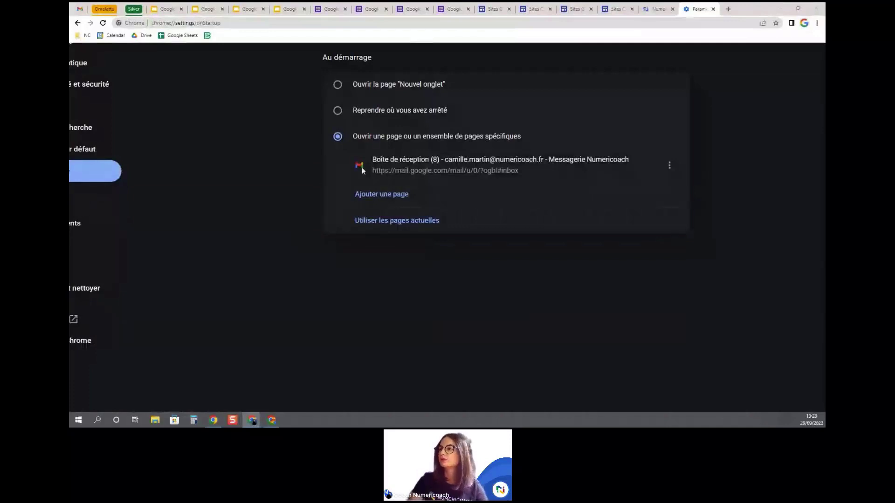
key(ctrl+0)
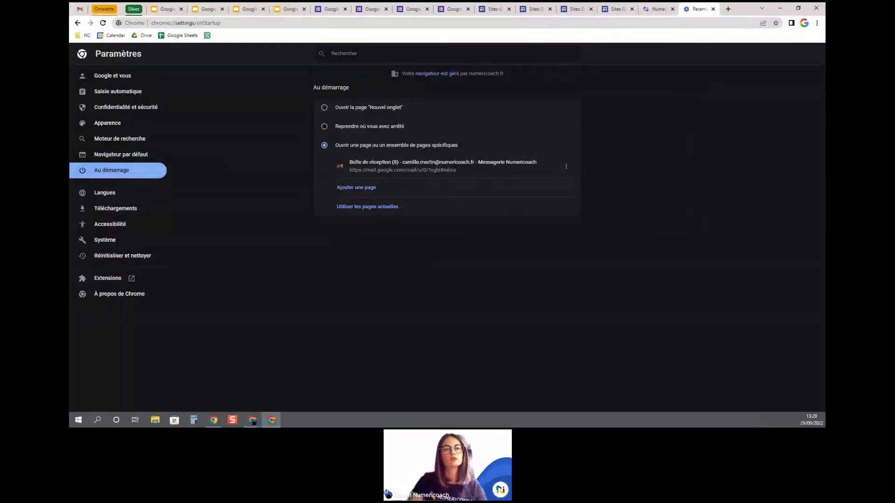
click(253, 421)
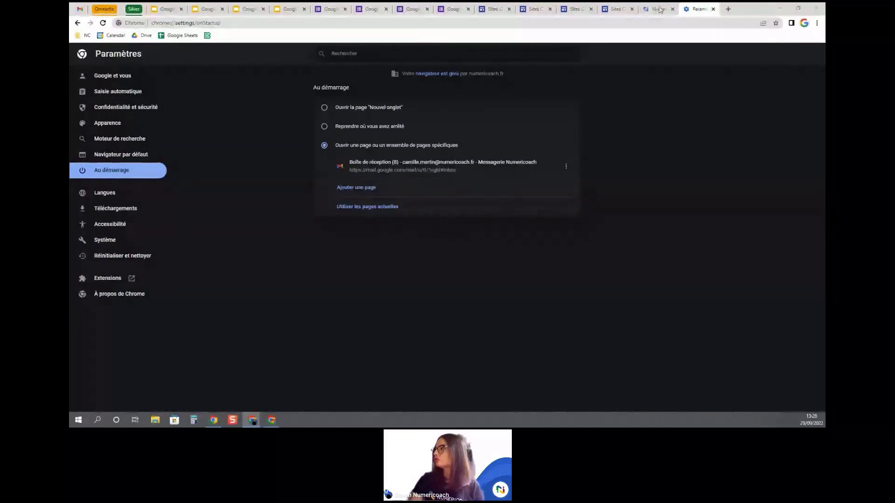
click(713, 9)
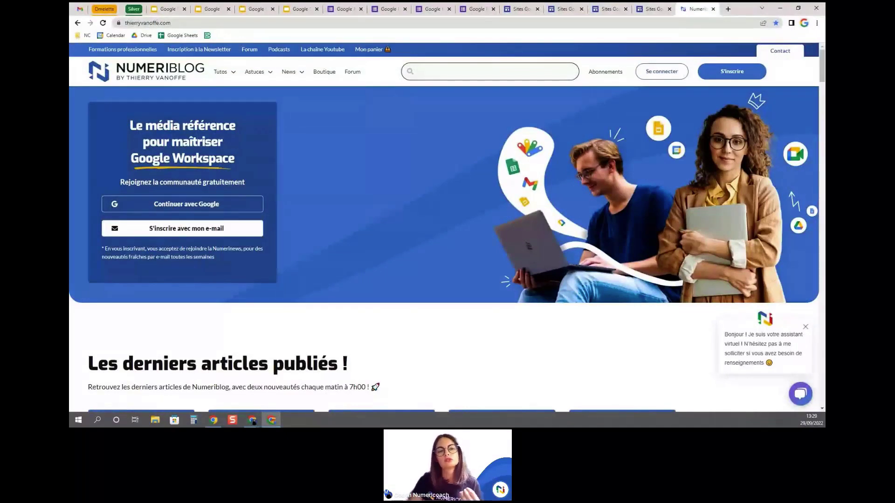
key(alt+Tab)
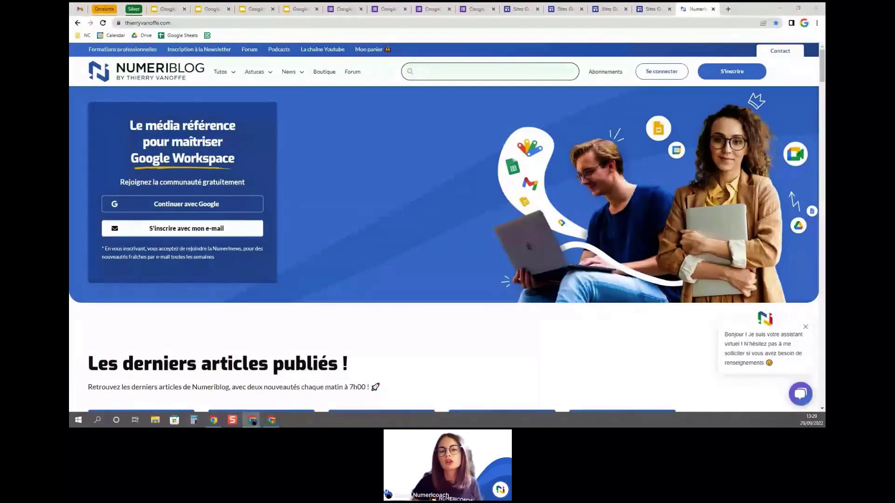
Look at the bookmark options available for the Numeriblog page, leaving them unchanged
click(816, 23)
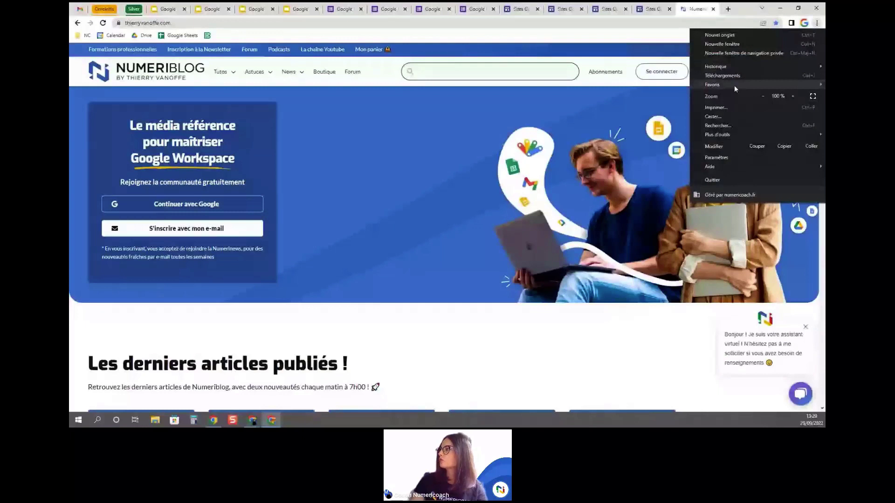
mouse_move(734, 85)
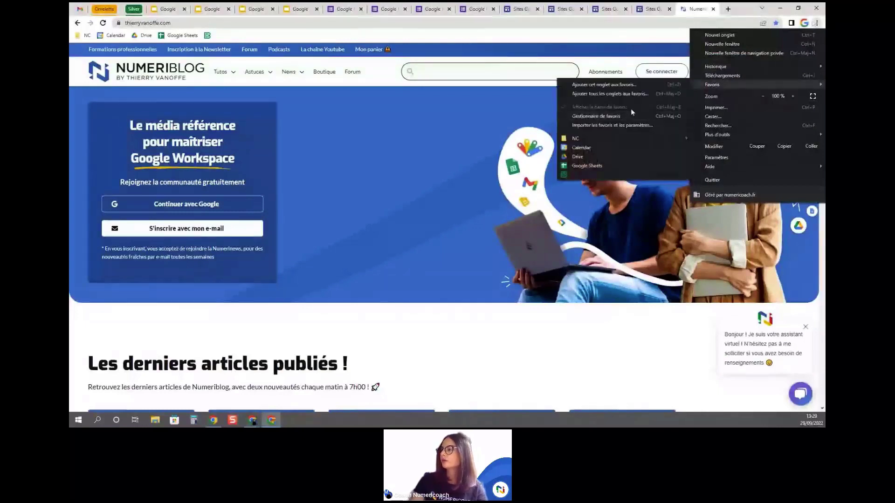
click(358, 83)
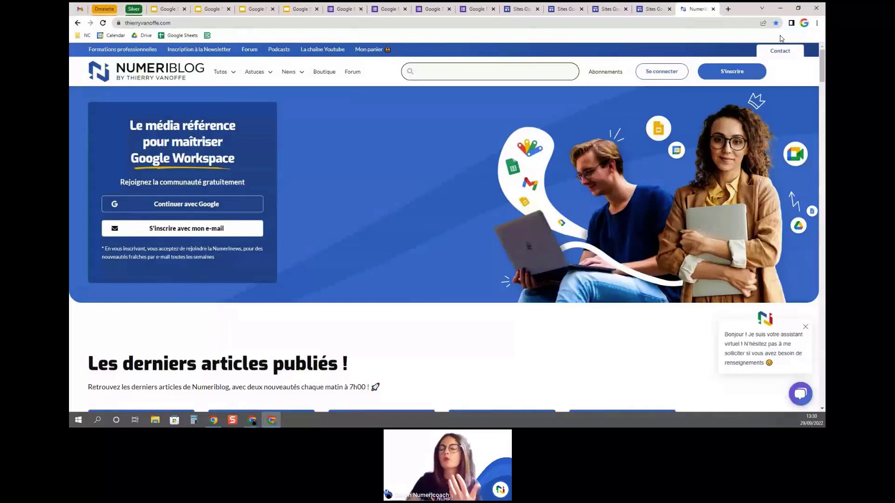
Create a folder named Omelette in the bookmarks bar and move it directly after the NC folder
right_click(390, 38)
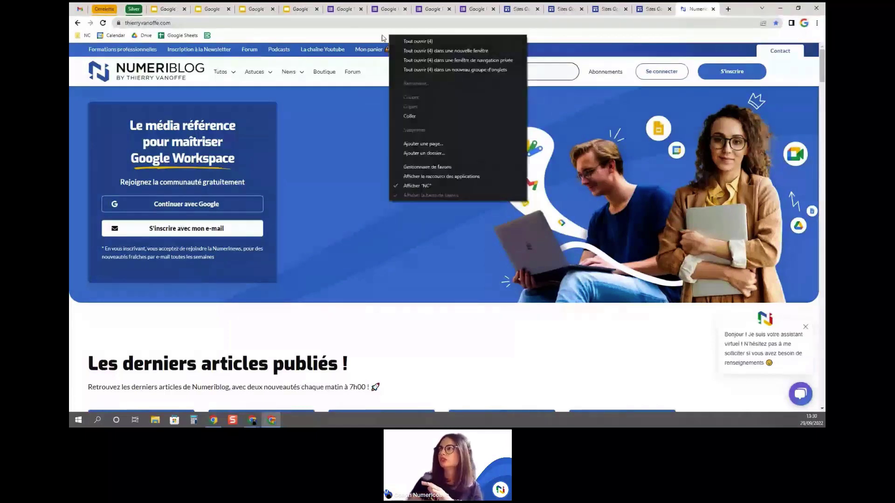
click(423, 154)
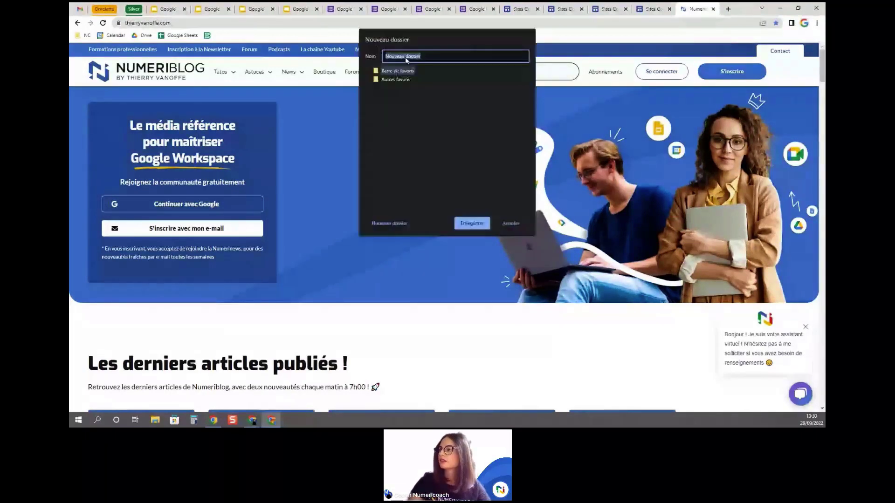
text(Omelette)
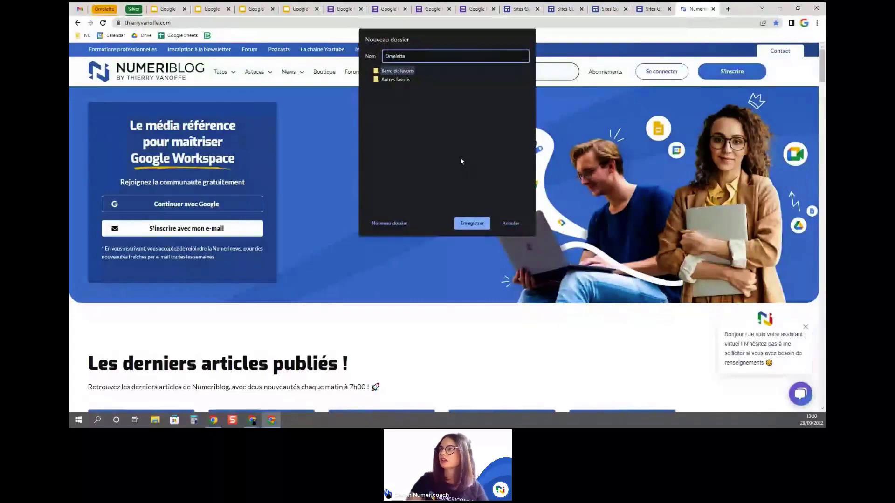
click(472, 223)
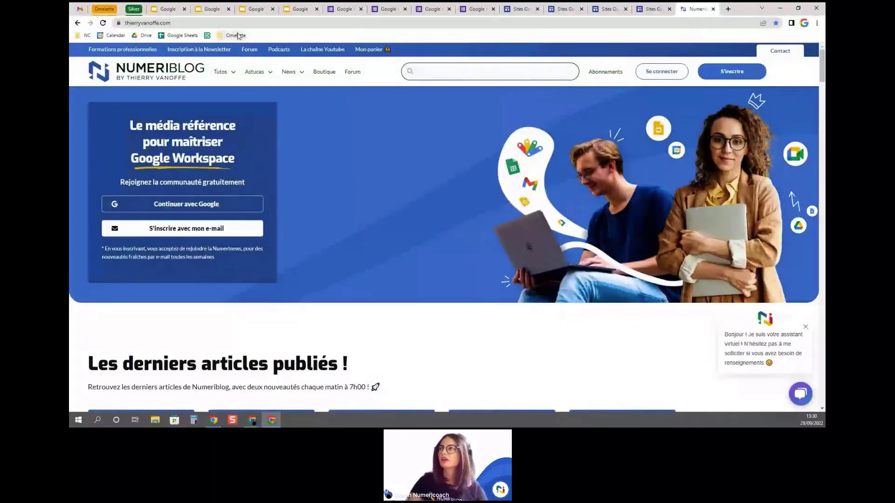
drag(238, 36, 94, 35)
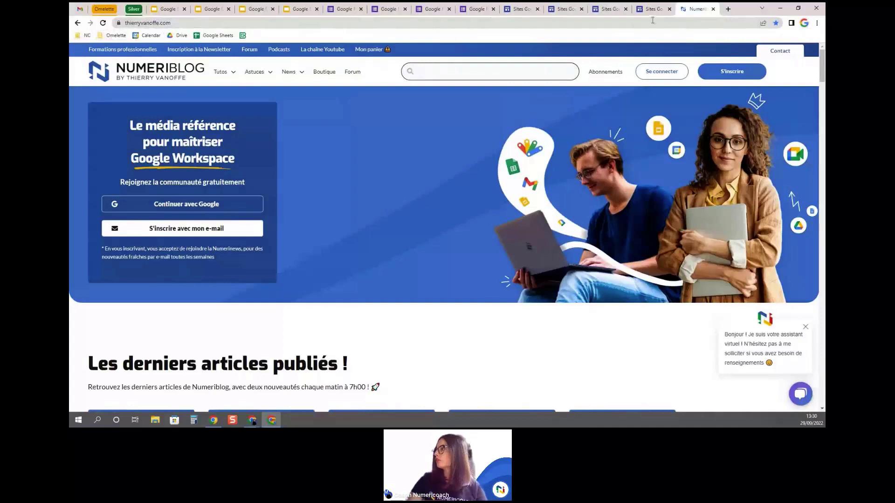
Look at the bookmark manager and its options for adding bookmarks and folders, and close its tab
click(816, 23)
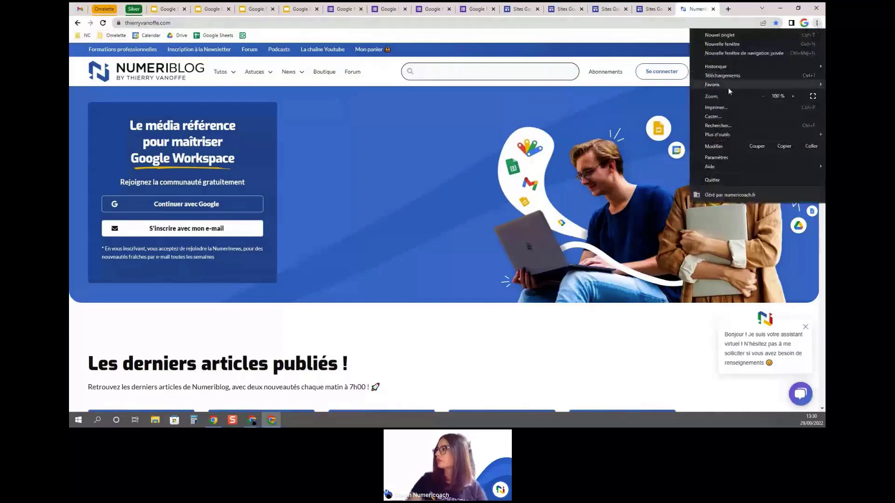
mouse_move(730, 87)
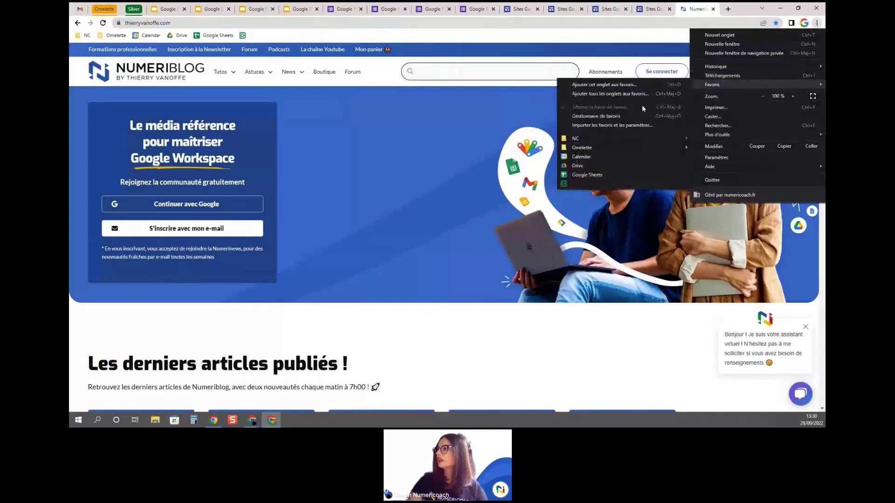
click(606, 117)
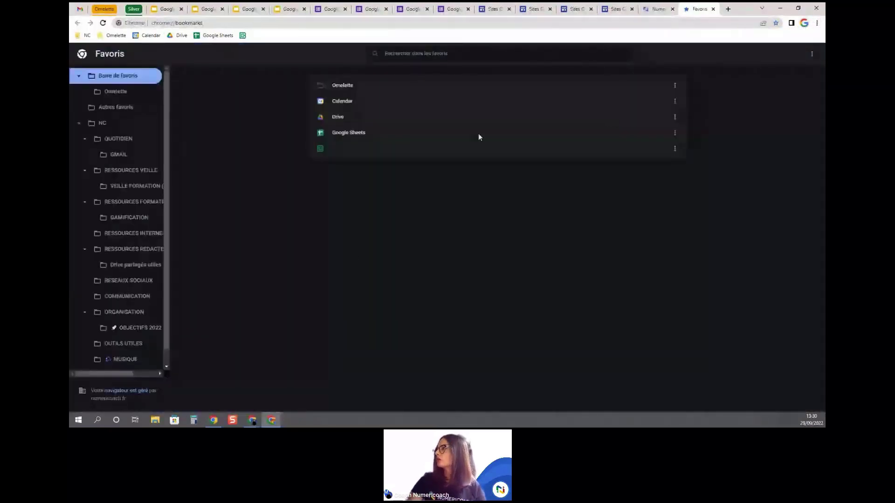
click(811, 54)
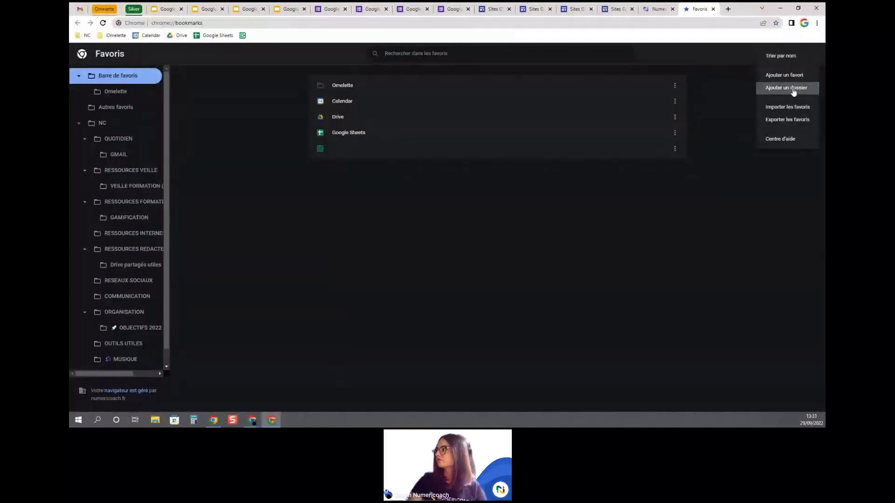
click(712, 9)
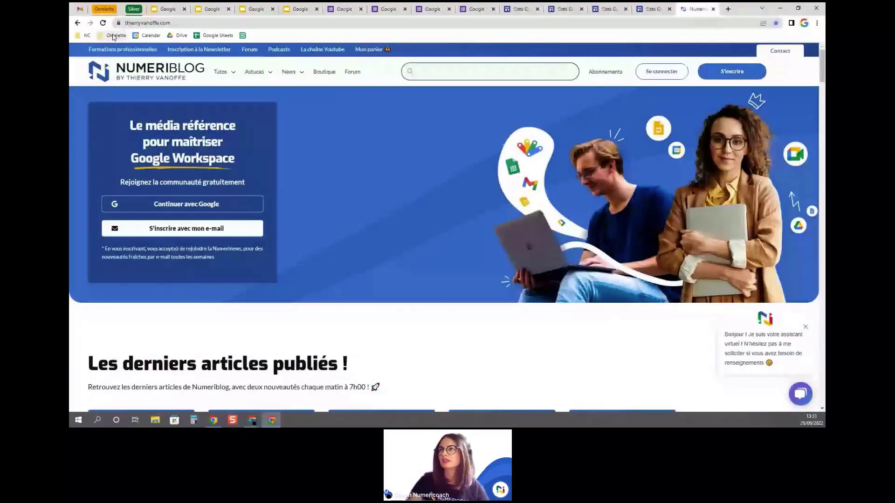
Move the Google Sheets bookmark into the Omelette folder, save the Numeriblog page there too, and check the folder's contents
drag(218, 38, 118, 34)
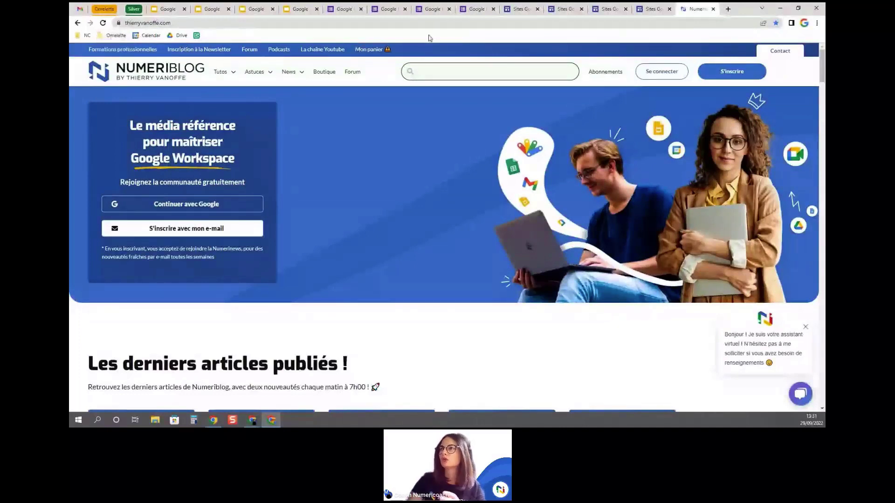
click(776, 23)
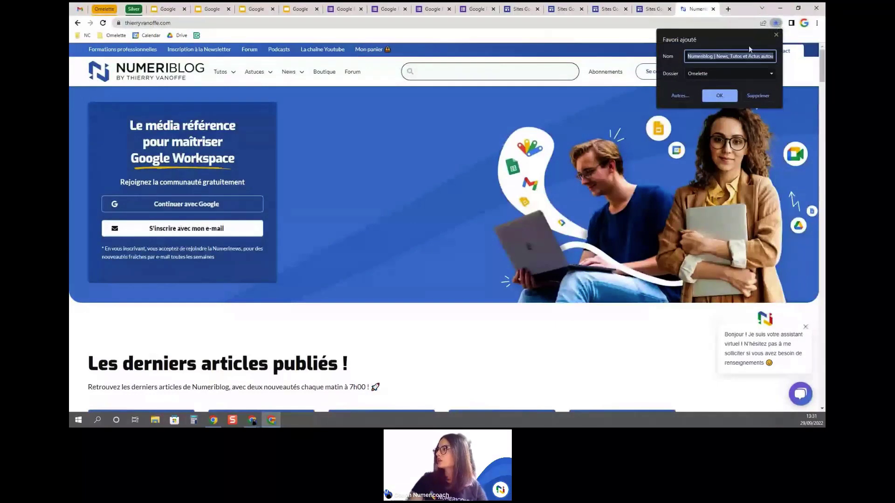
click(731, 73)
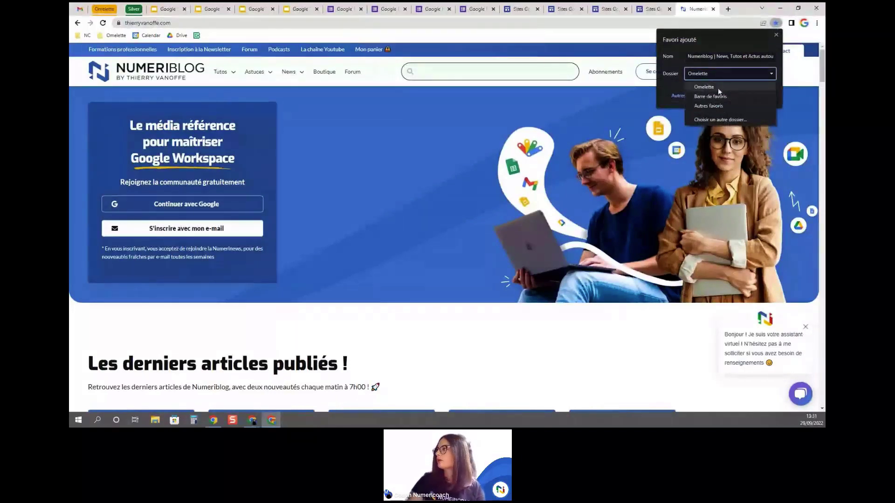
click(717, 88)
click(714, 93)
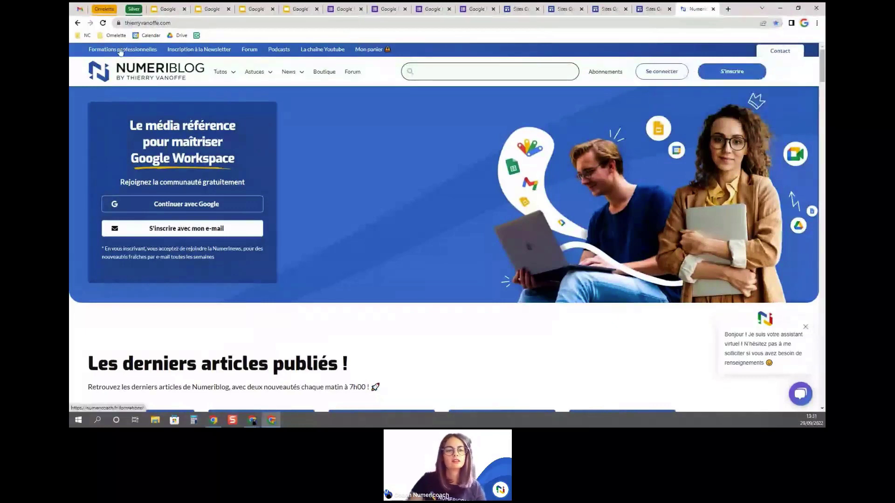
click(114, 35)
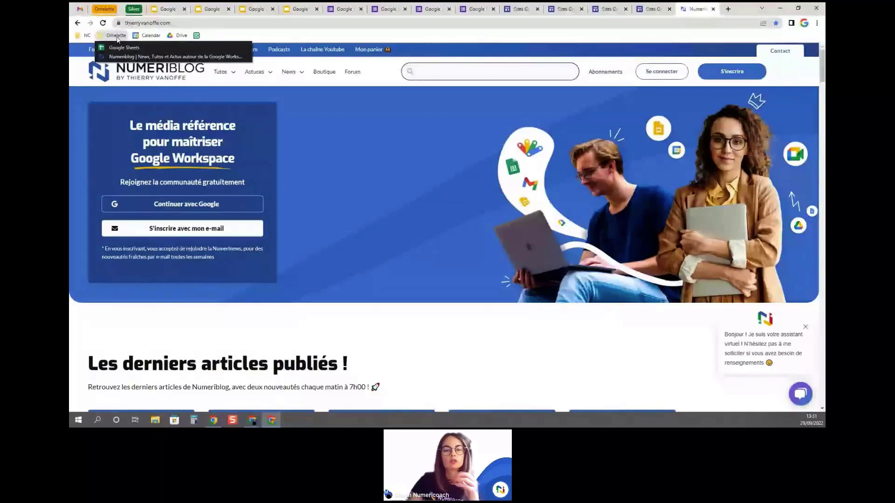
click(117, 37)
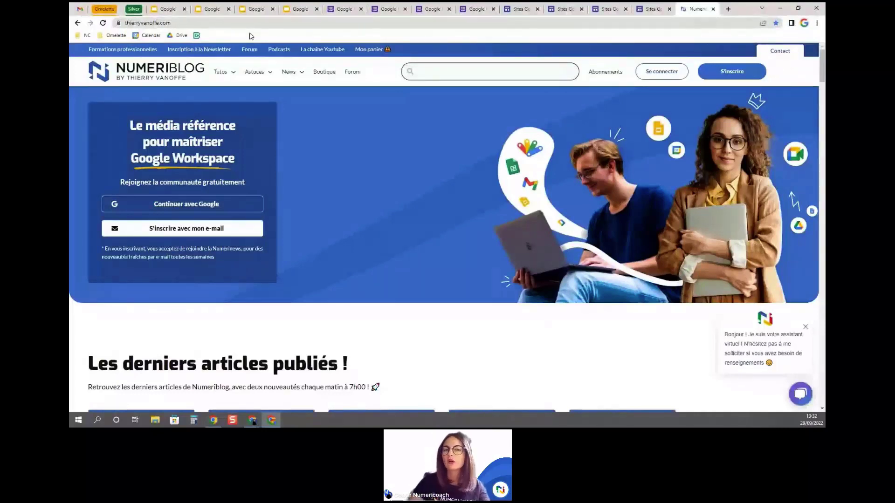
Clear the name of the Calendar bookmark to leave only its icon, and save it
right_click(152, 37)
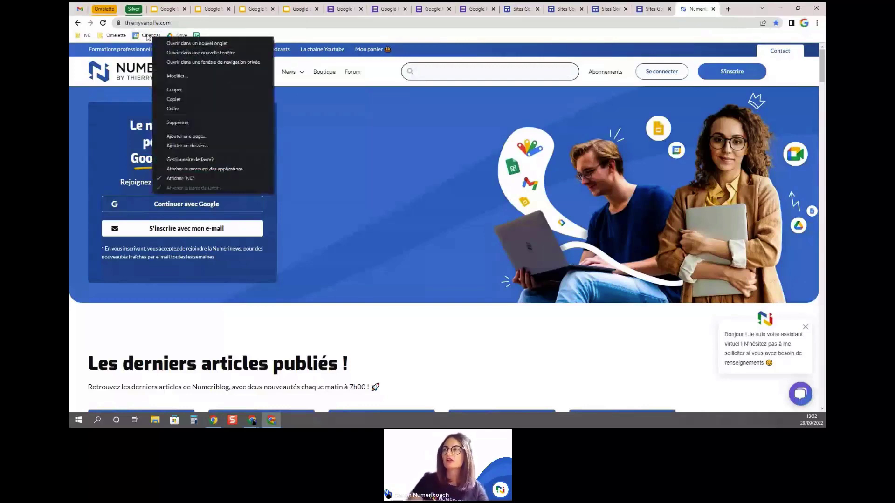
click(202, 76)
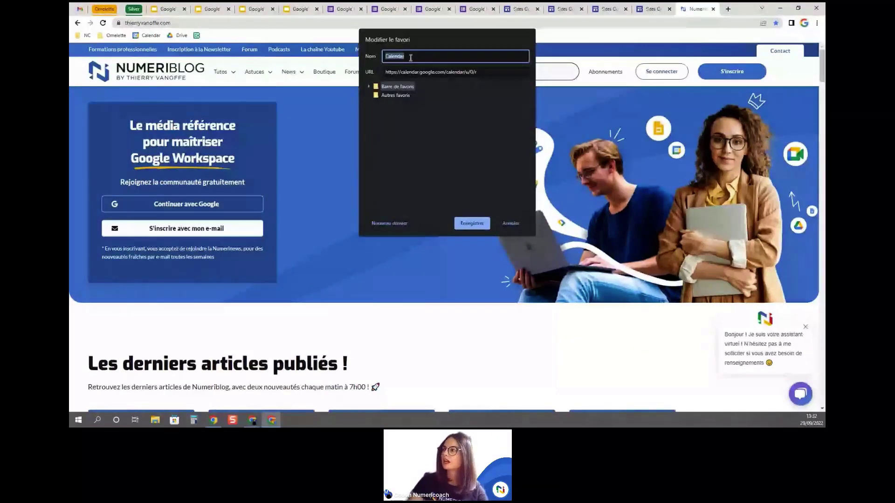
key(BackSpace)
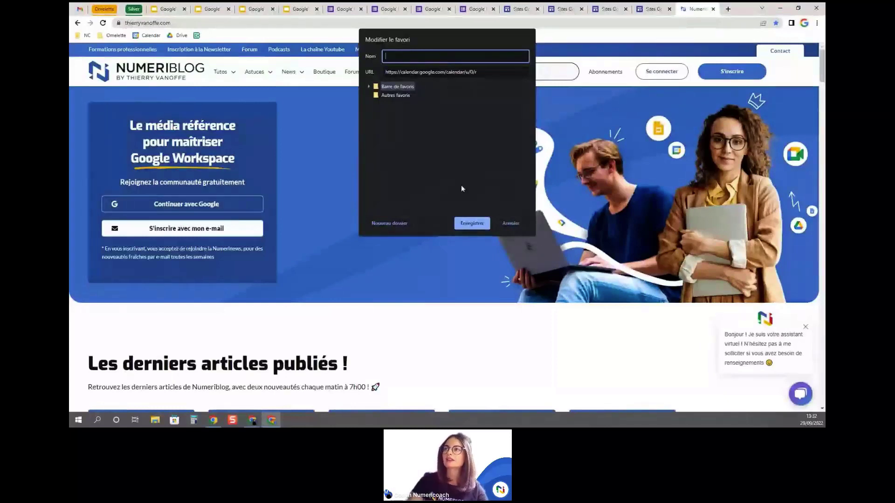
click(471, 223)
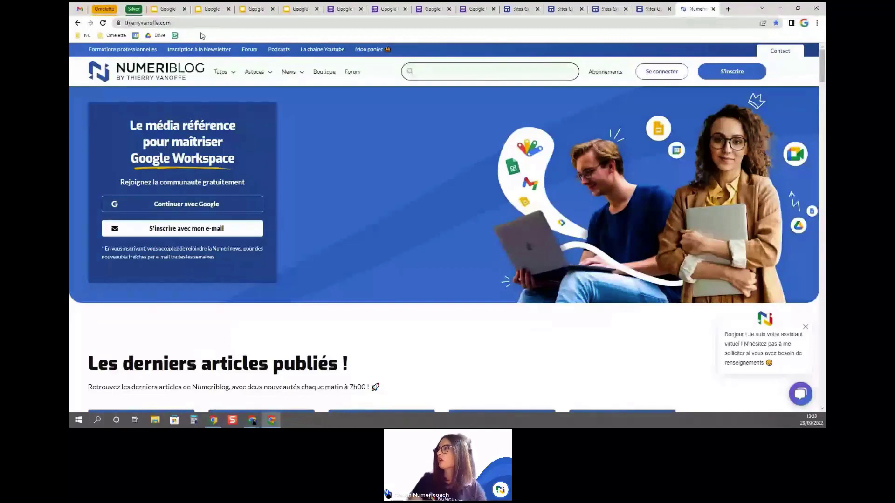
Bookmark the last Google Sites tab with an empty name in the "Barre de favoris" folder
click(645, 7)
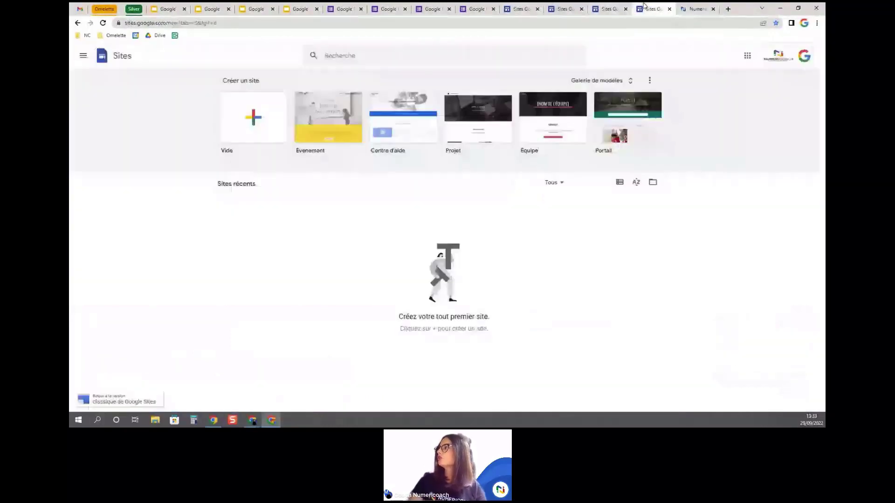
click(776, 24)
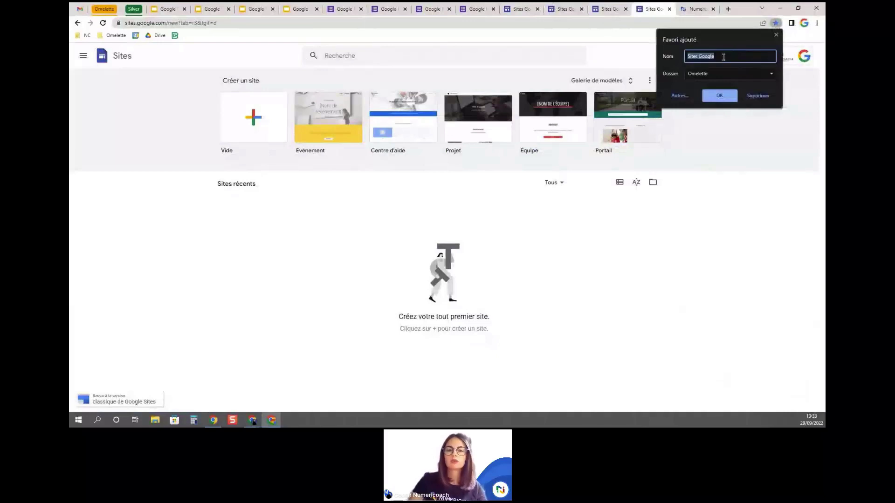
key(BackSpace)
click(708, 74)
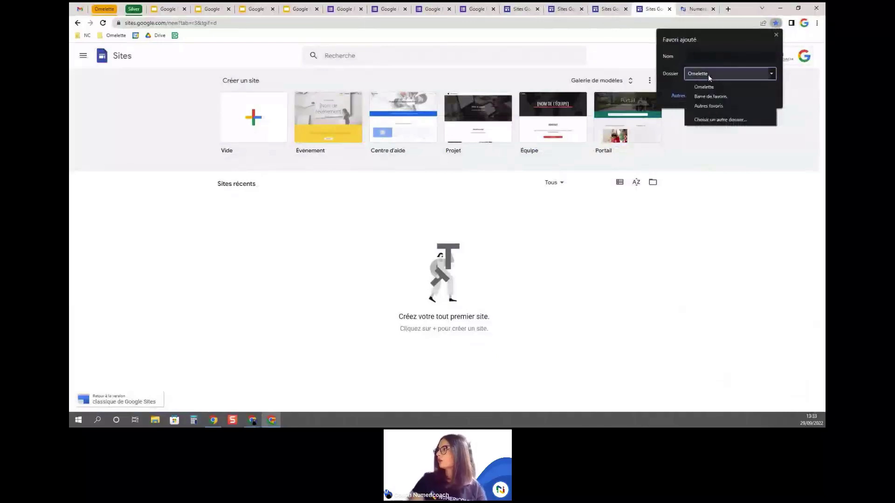
click(716, 96)
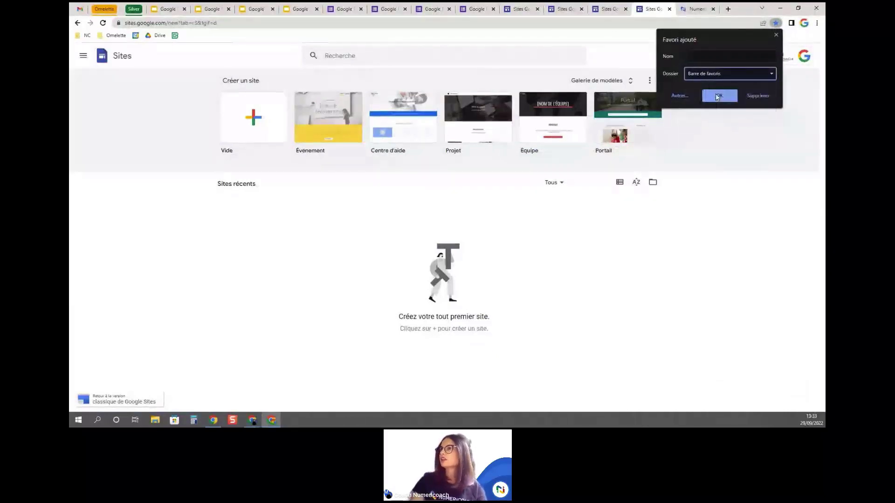
click(718, 96)
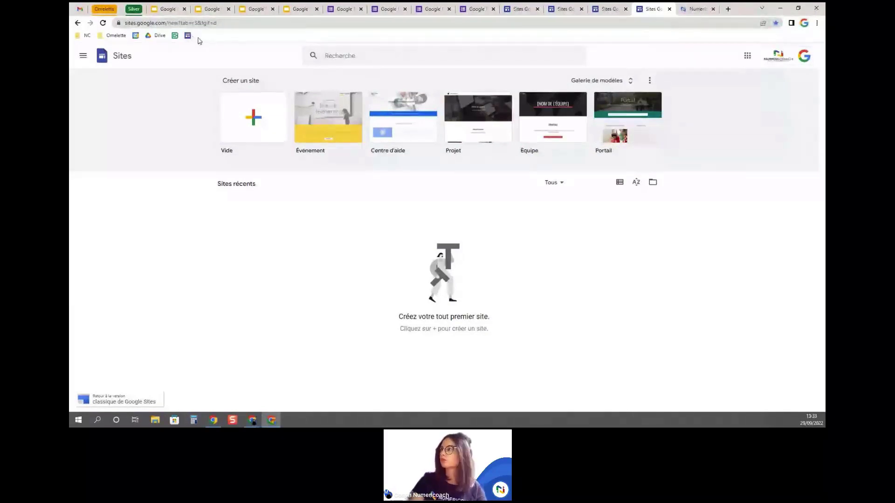
Clear the name of the Drive bookmark to leave only its icon, and move the Sheets bookmark into the Omelette folder
click(675, 7)
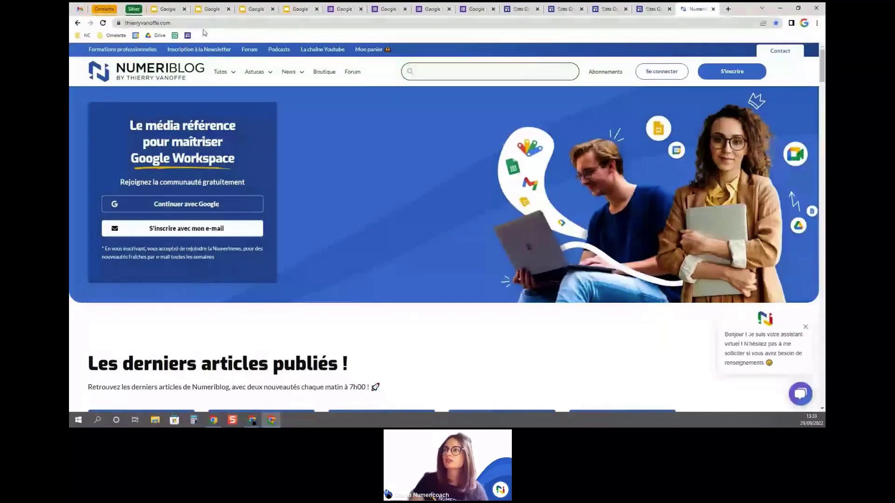
right_click(160, 39)
click(183, 76)
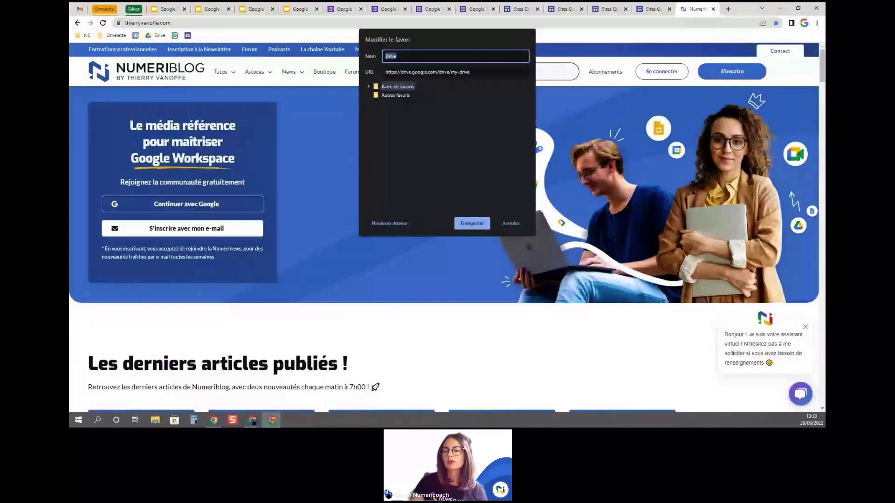
key(BackSpace)
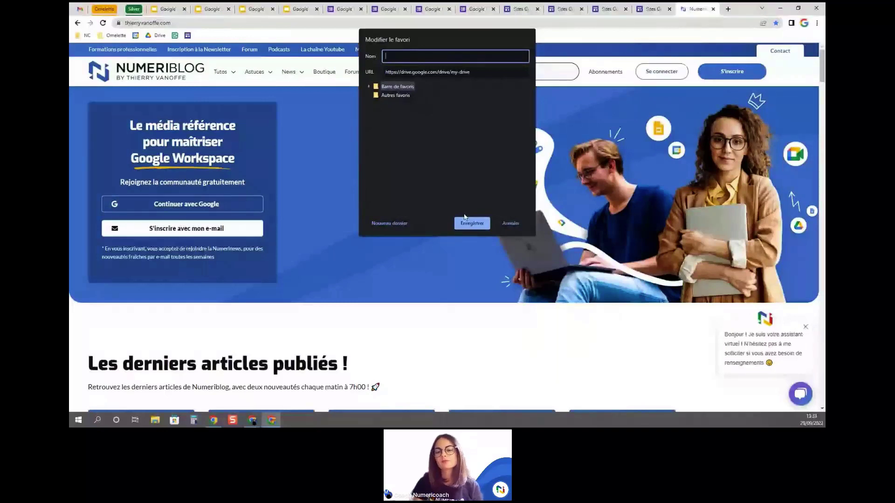
click(476, 227)
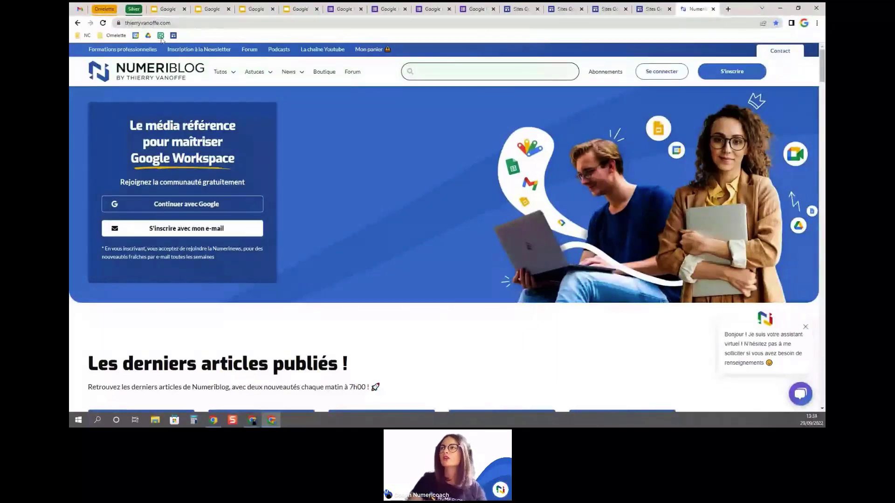
drag(161, 38, 122, 69)
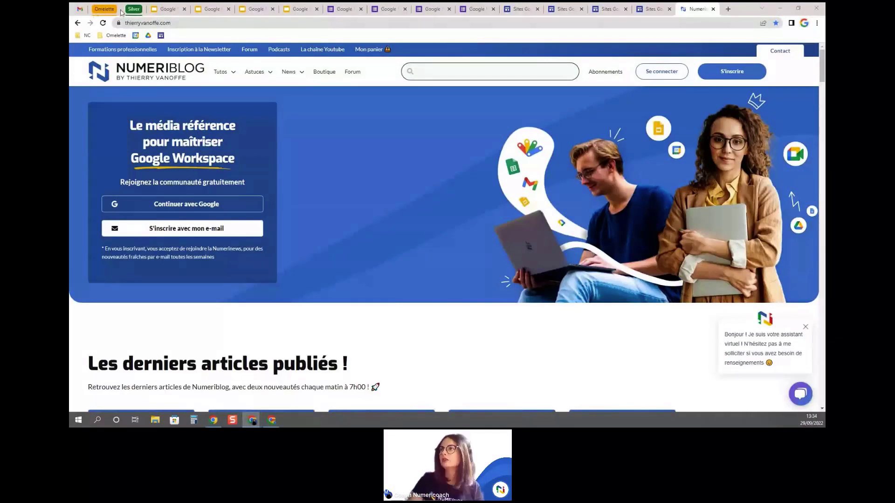
click(194, 23)
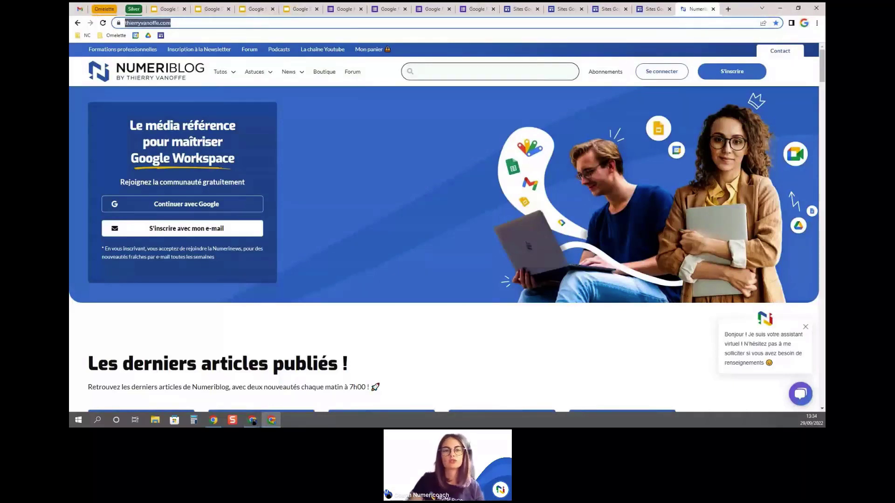
key(alt+Tab)
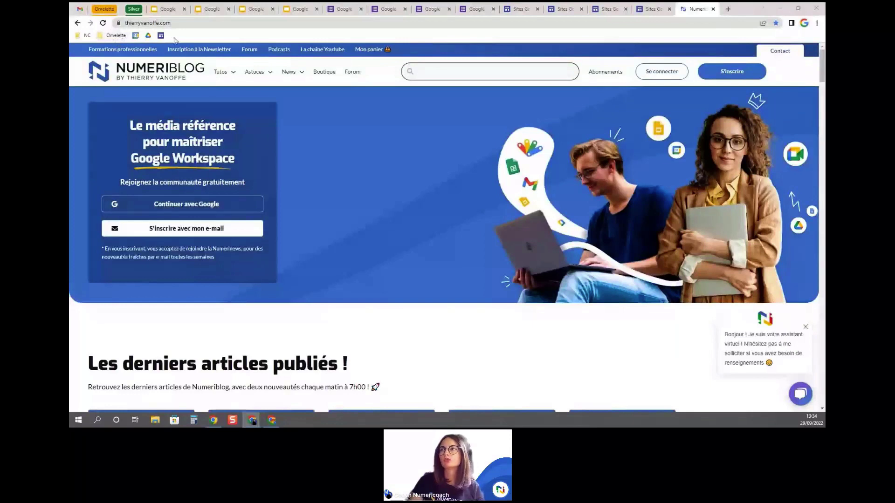
key(ctrl+l)
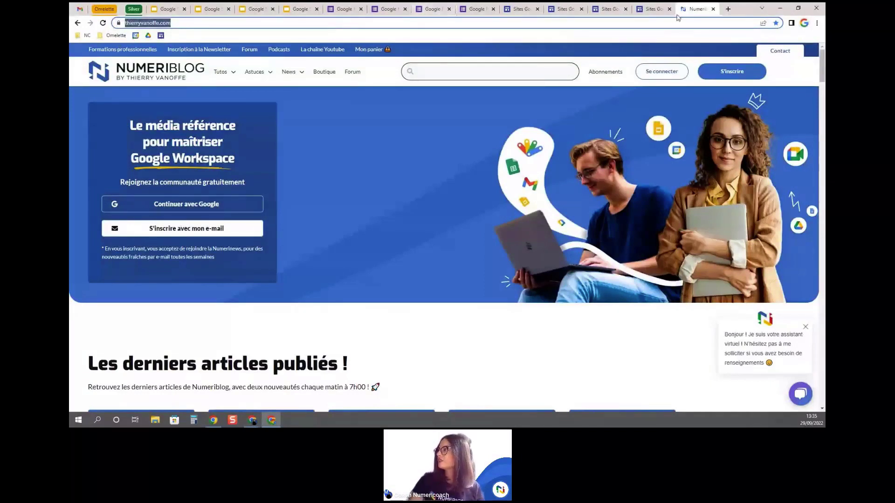
Open the "Gérer les moteurs de recherche et la recherche sur les sites" page in the browser's search engine settings
click(816, 24)
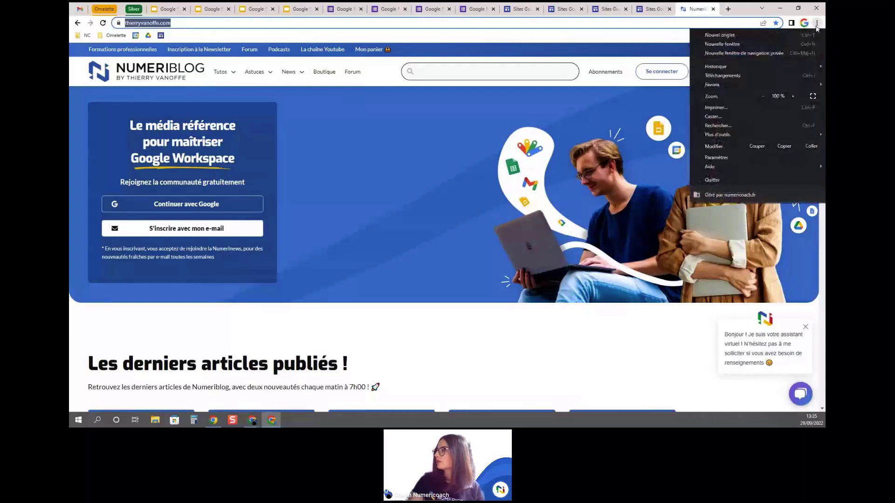
click(717, 158)
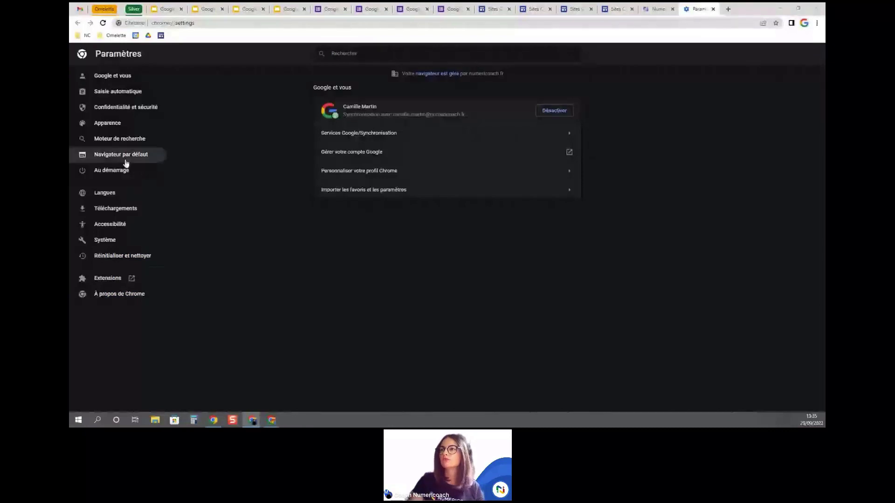
click(112, 141)
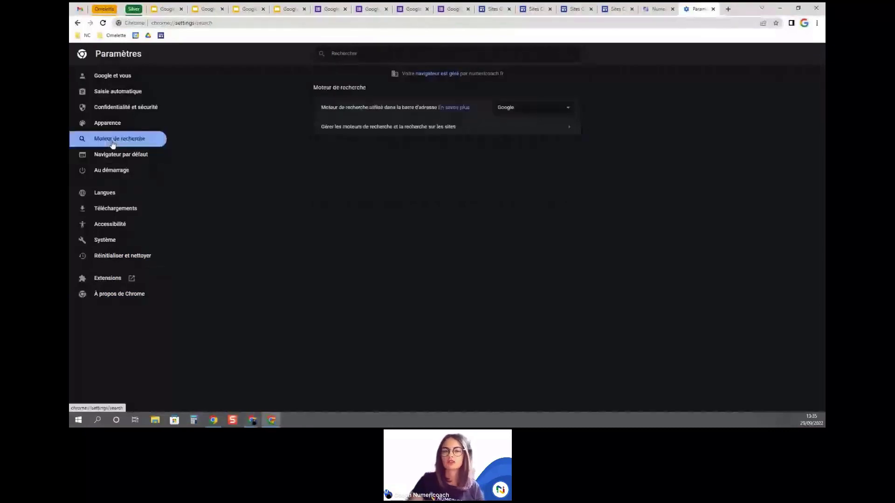
scroll(112, 144, up, 5)
scroll(112, 144, left, 1)
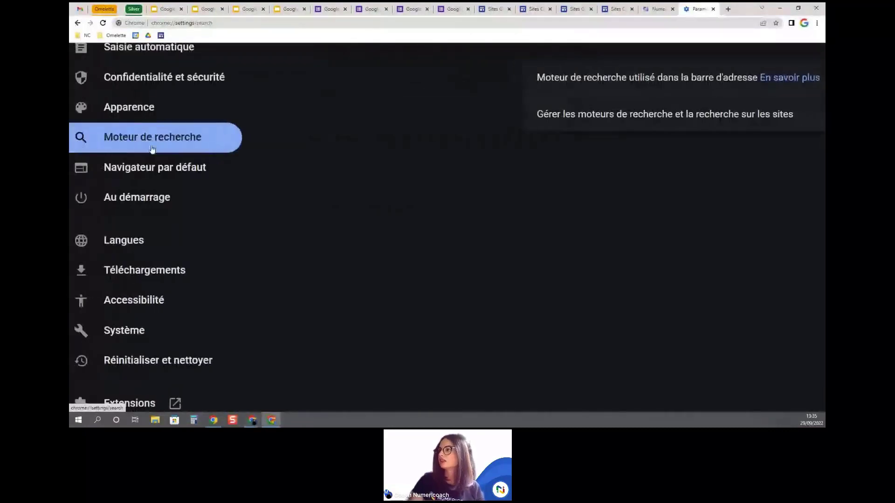
scroll(152, 149, down, 5)
click(378, 127)
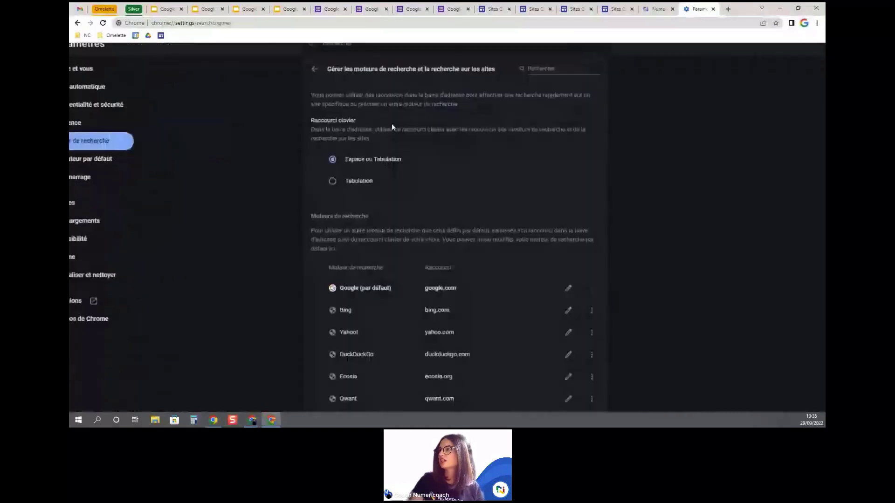
scroll(391, 126, up, 3)
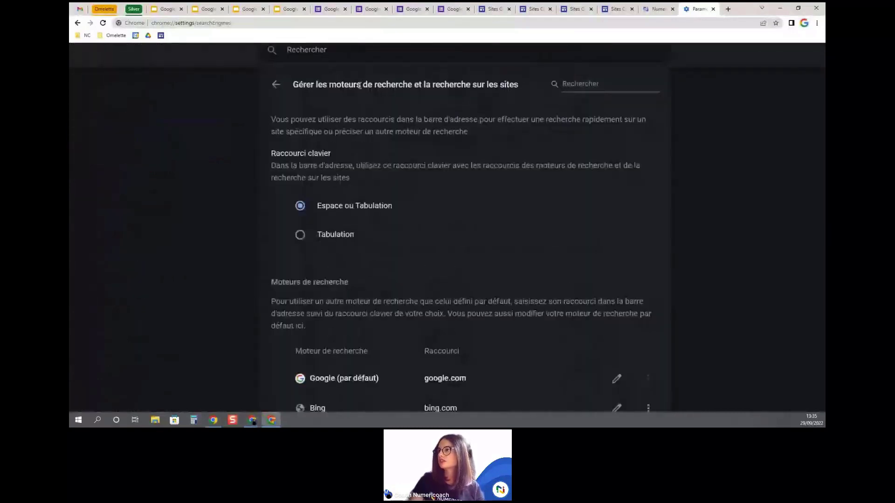
click(276, 84)
click(370, 124)
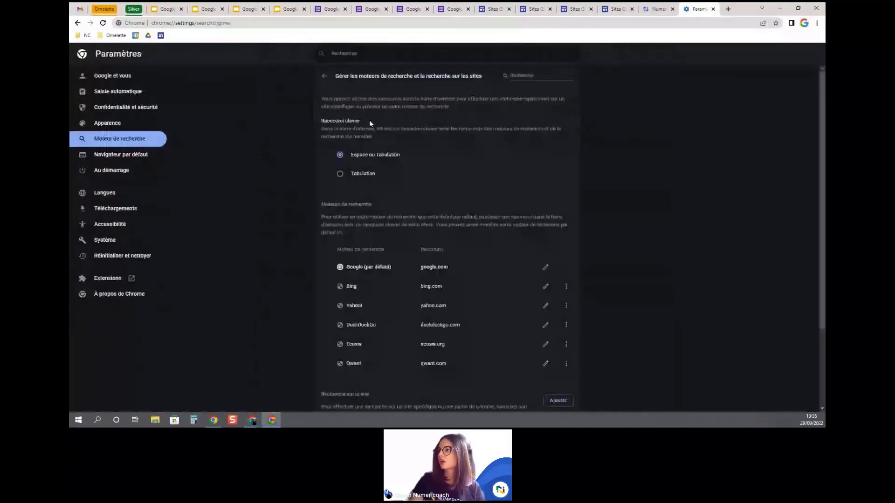
Examine the search engines and their shortcuts, the "Recherche sur le site" section and the inactive shortcuts
scroll(456, 124, down, 1)
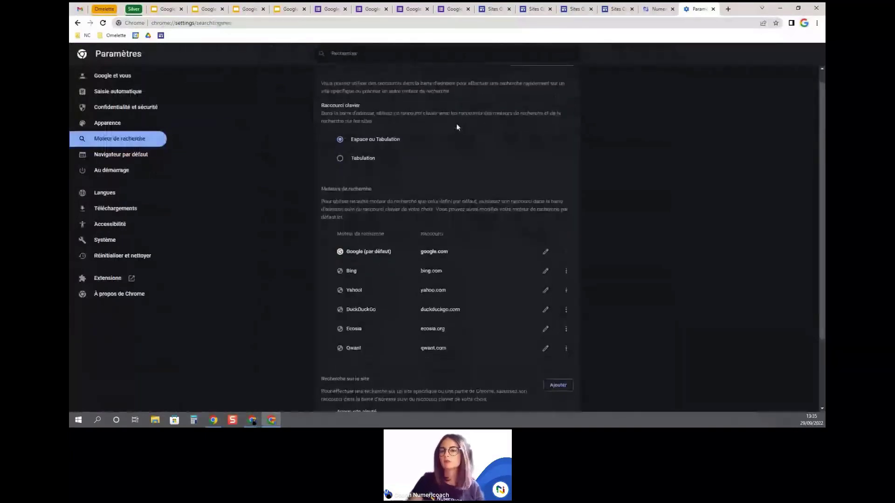
scroll(456, 127, down, 1)
scroll(457, 127, down, 2)
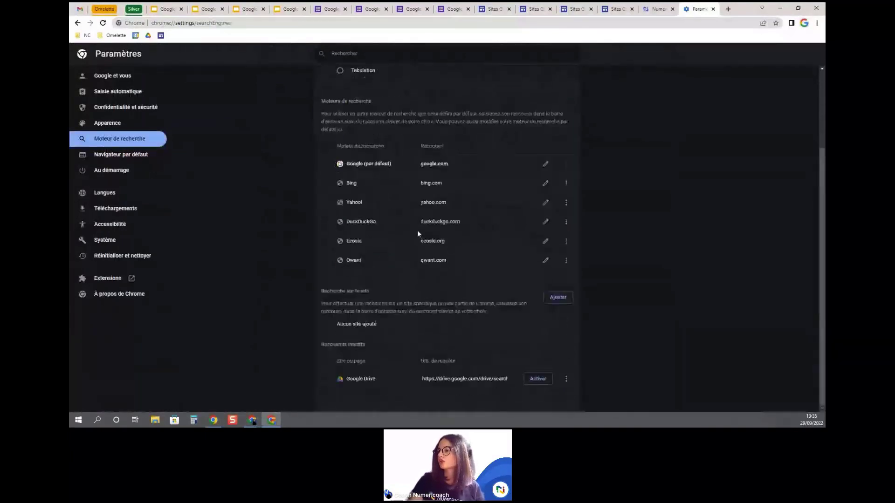
scroll(347, 311, up, 3)
scroll(348, 311, up, 5)
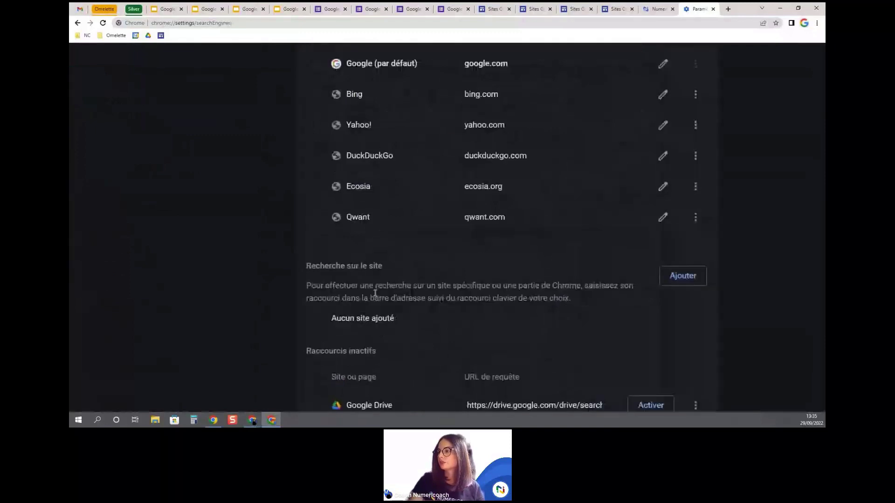
scroll(385, 289, down, 5)
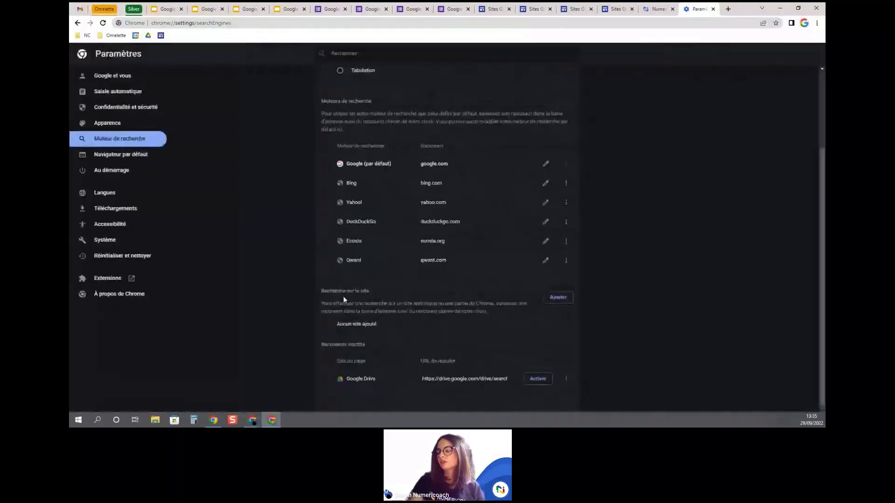
scroll(343, 295, up, 3)
scroll(350, 302, down, 1)
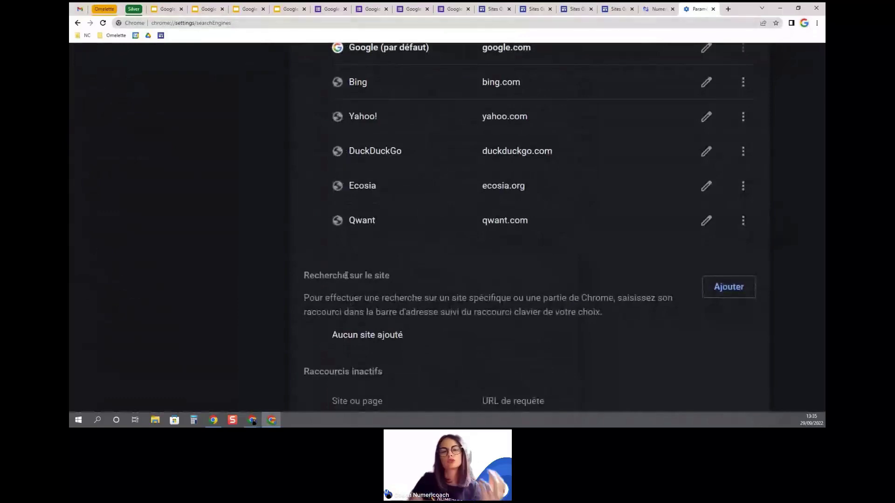
scroll(339, 300, down, 3)
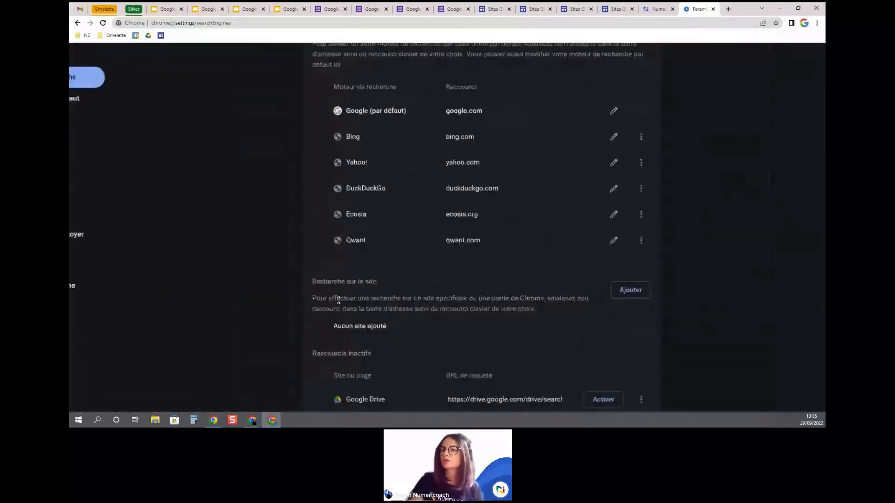
scroll(339, 299, down, 3)
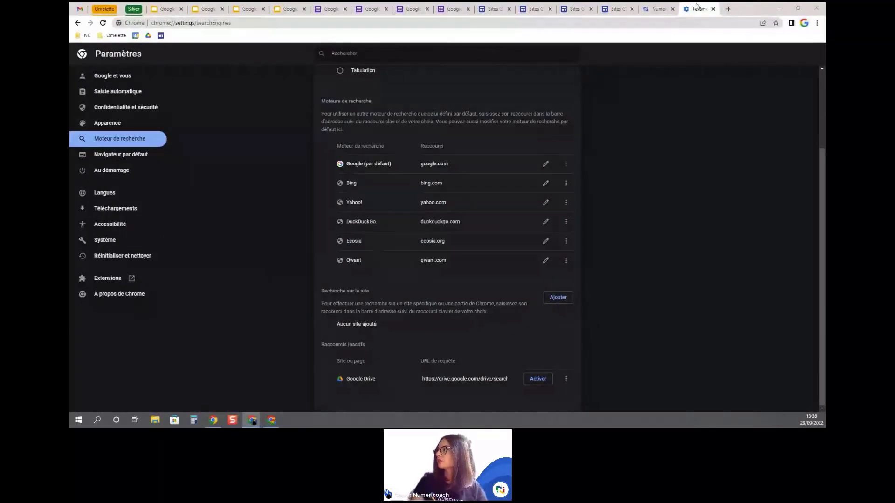
Open Google Drive in a new tab and search it for "facture"
click(728, 9)
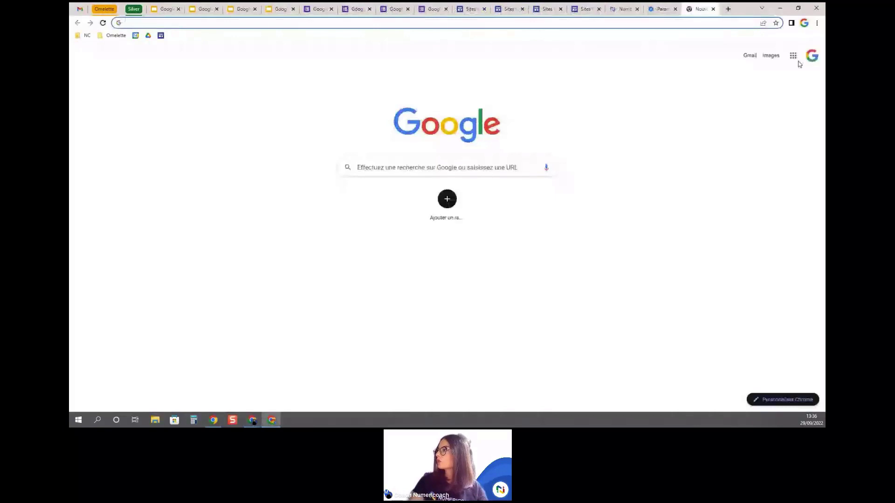
click(793, 55)
click(765, 130)
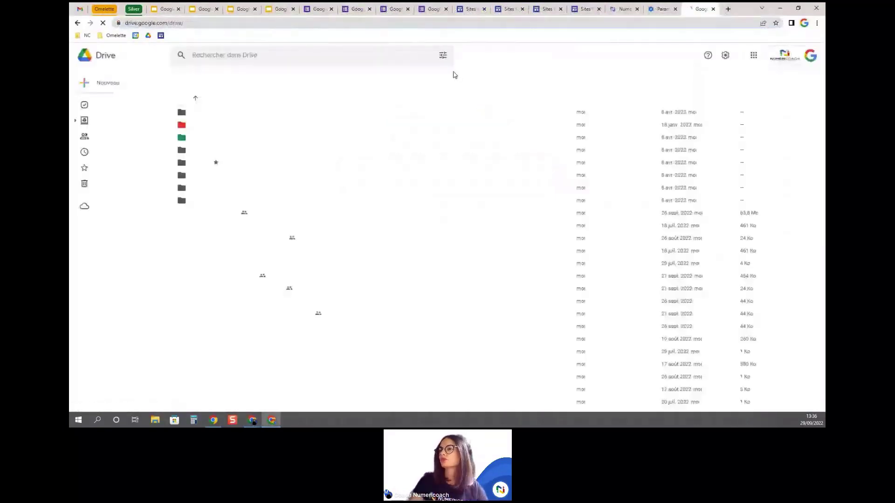
click(265, 56)
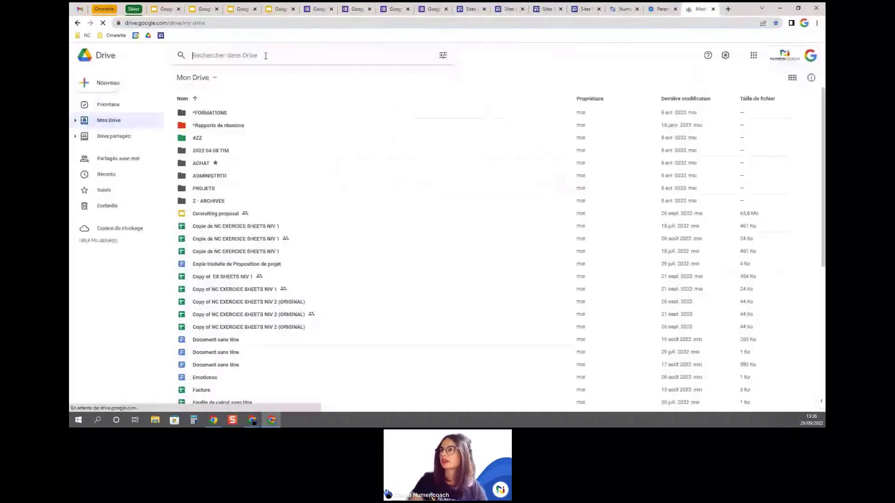
text(facture)
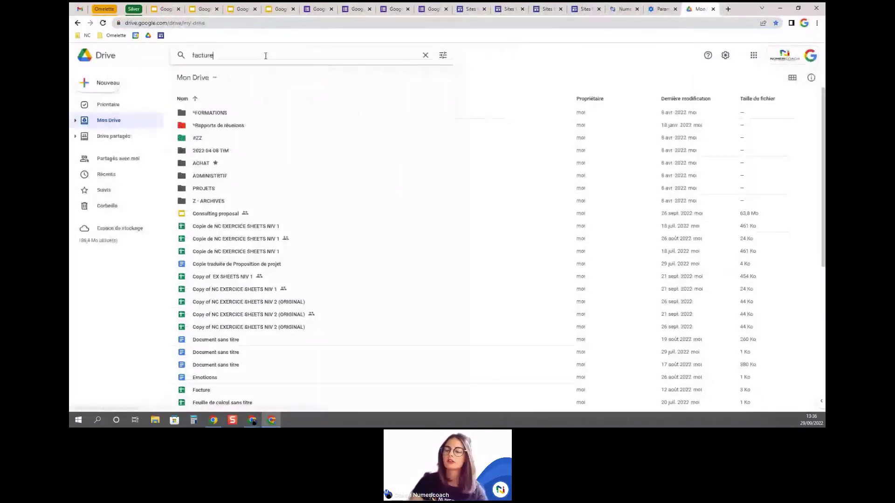
key(Return)
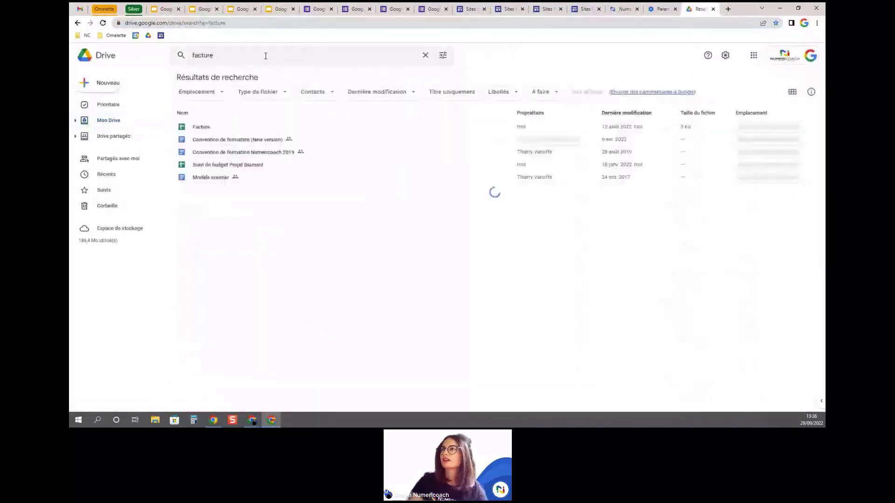
Copy the full URL of the Drive search results for "facture"
click(235, 21)
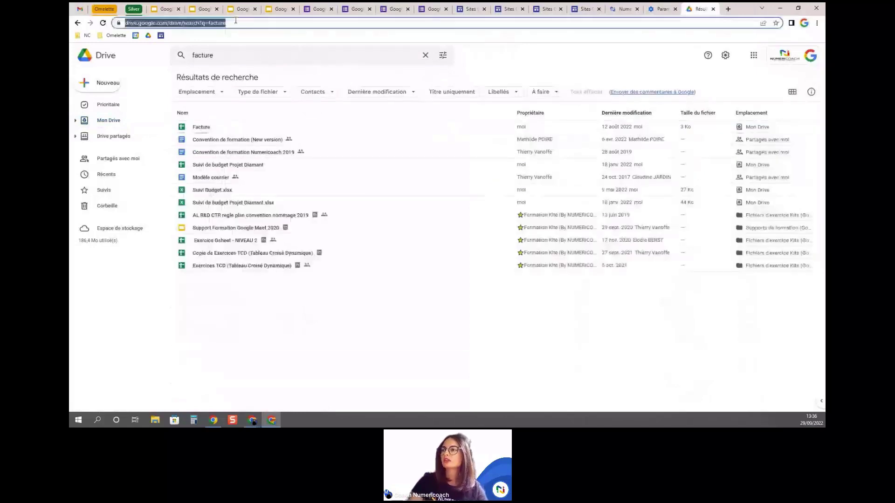
click(236, 21)
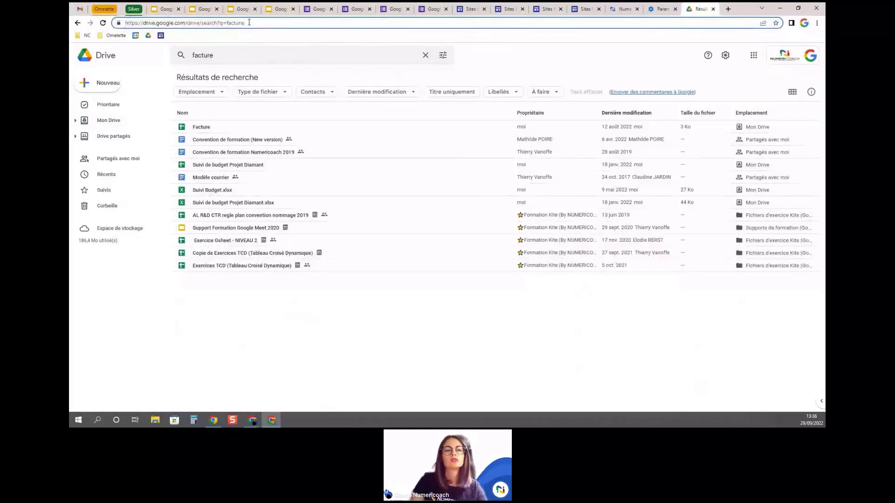
drag(248, 22, 97, 10)
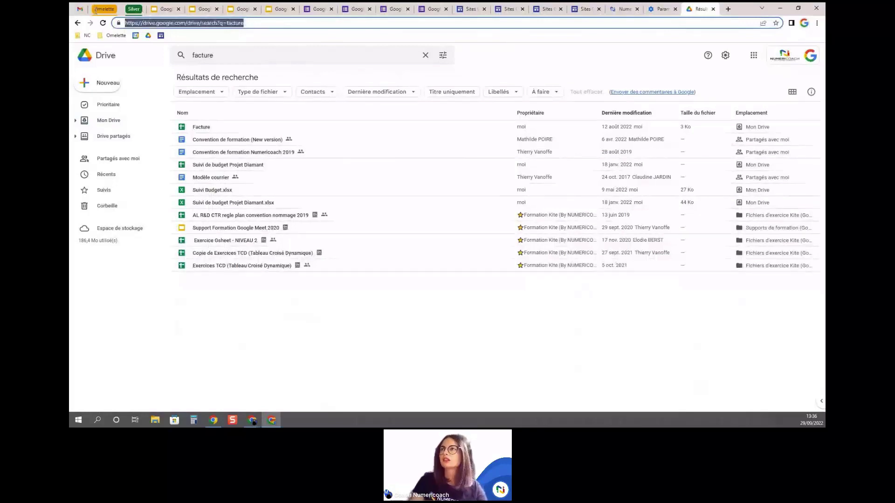
click(235, 23)
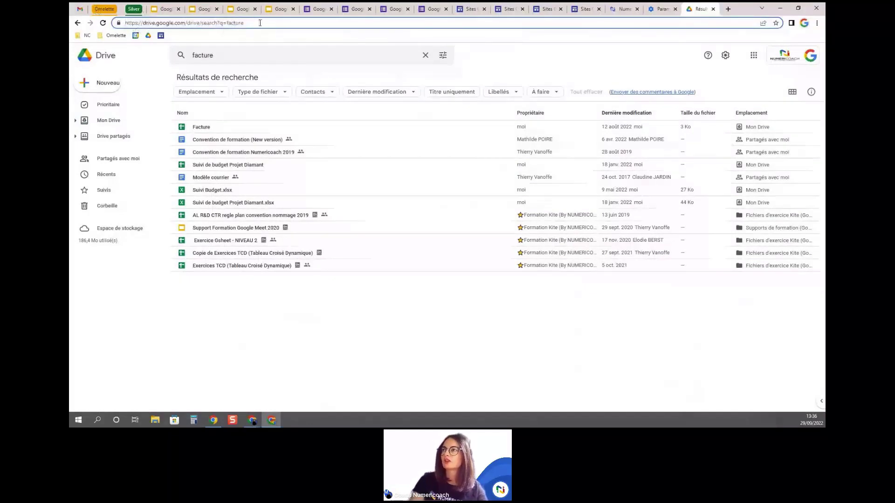
drag(260, 23, 112, 23)
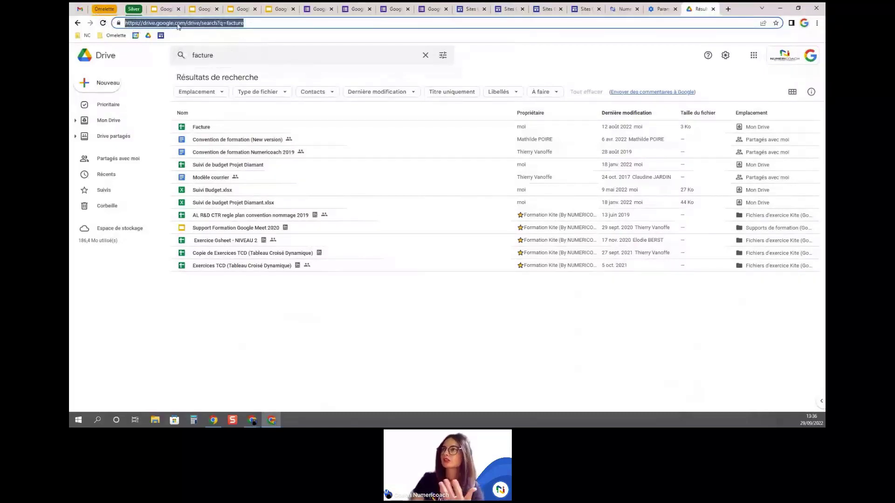
click(251, 23)
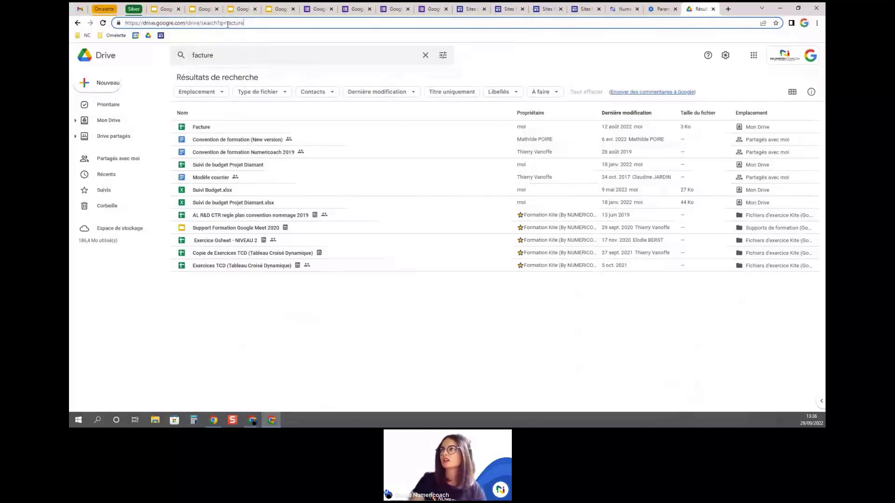
drag(227, 23, 266, 20)
click(262, 22)
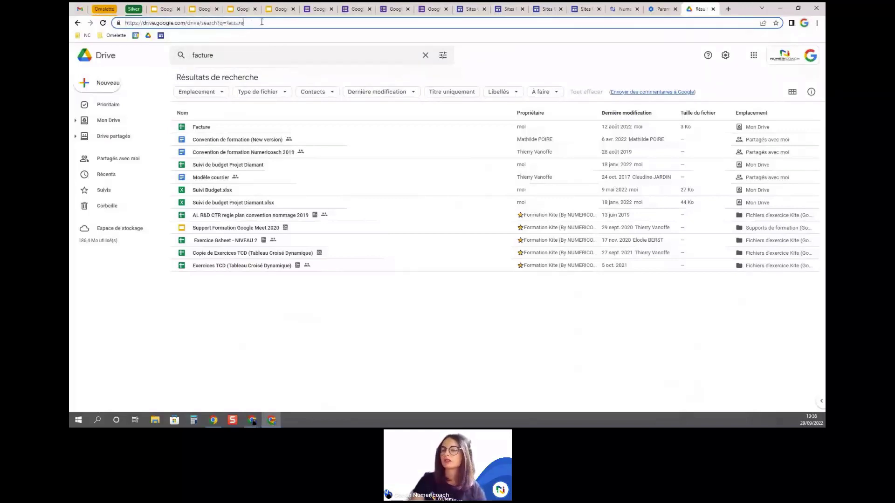
key(ctrl+a)
key(ctrl+c)
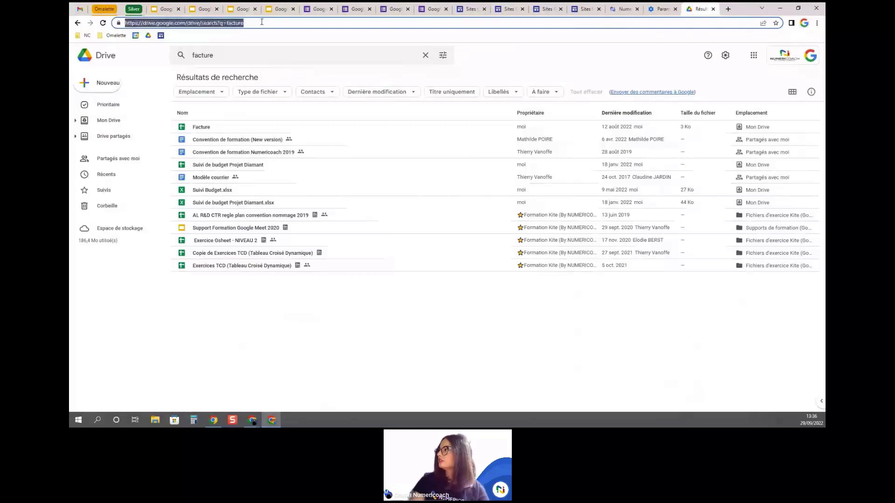
Start a new site search in the search engine settings named "Drive" with shortcut "gd" and the copied Drive results URL
click(655, 6)
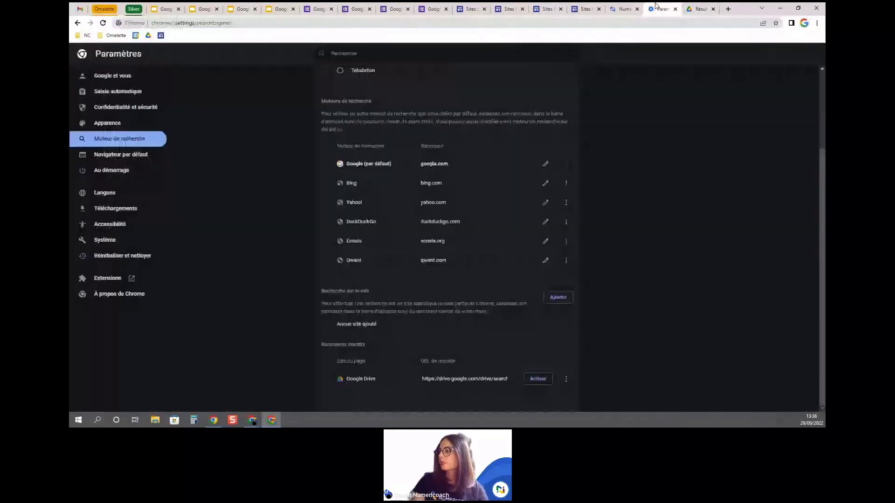
scroll(502, 309, up, 5)
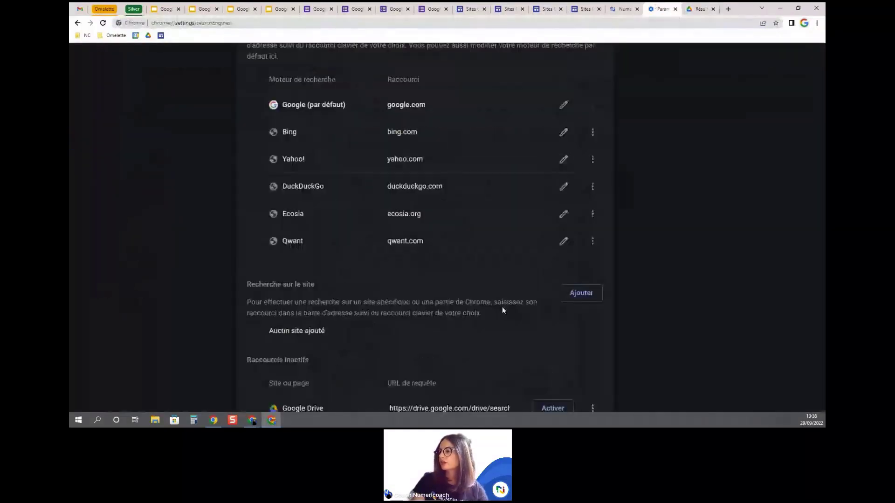
scroll(501, 306, down, 1)
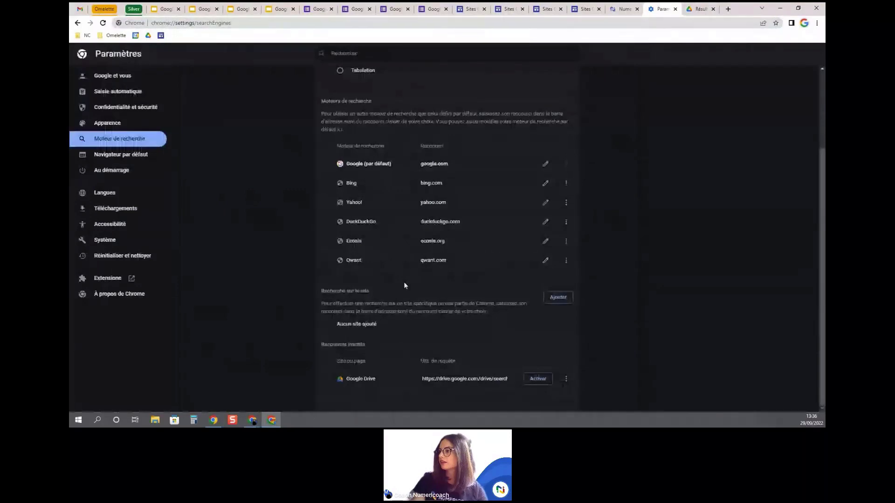
click(557, 296)
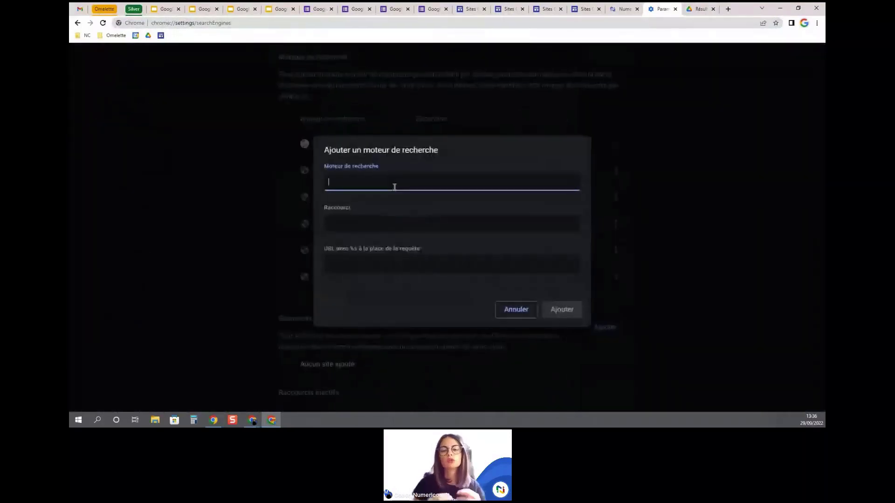
text(Drive)
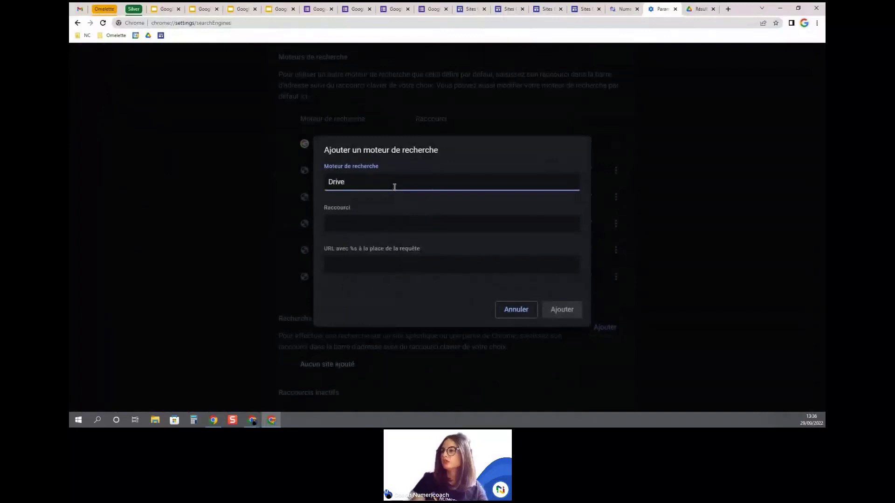
click(382, 229)
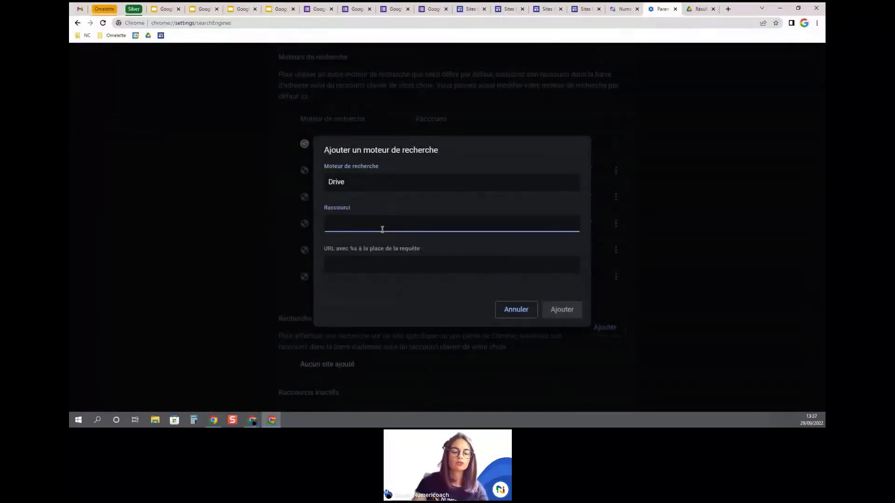
text(gd)
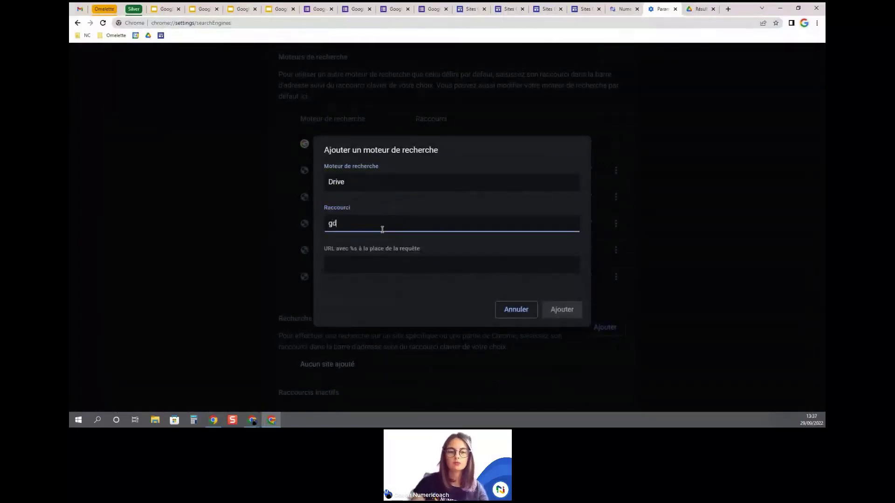
click(368, 268)
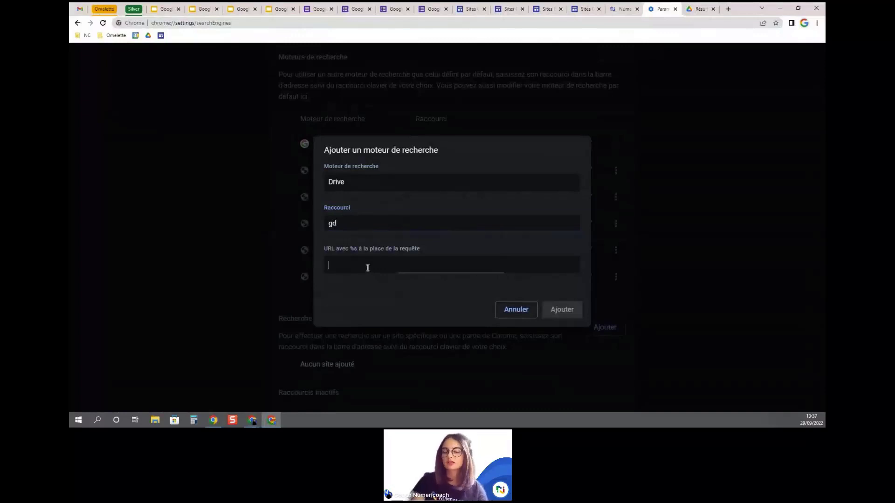
key(ctrl+v)
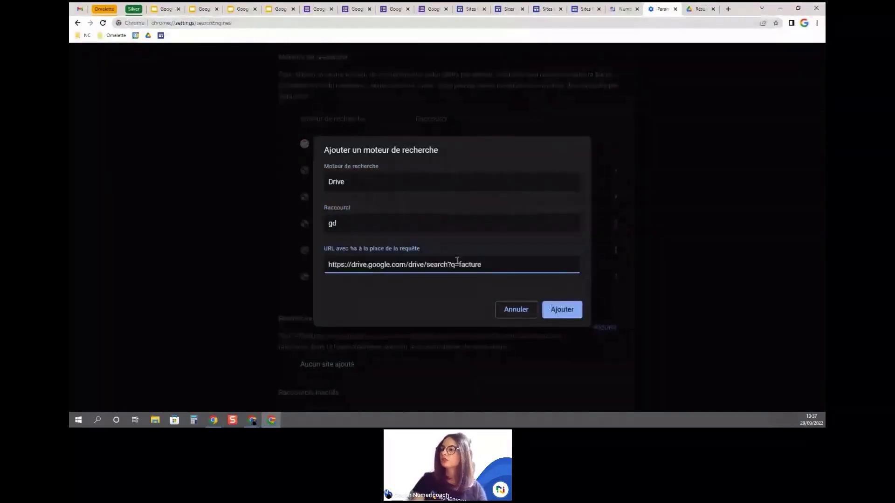
click(252, 420)
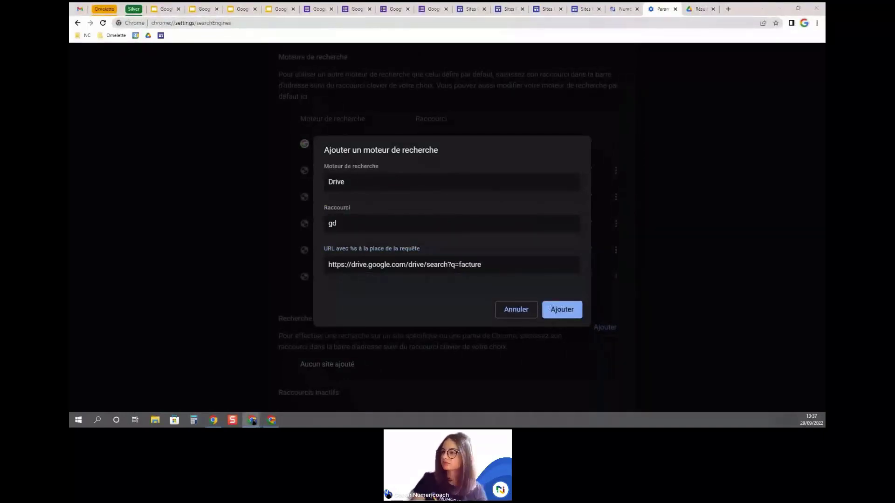
Replace "facture" with "%s" at the end of the search URL and add the Drive site search
drag(495, 259, 459, 262)
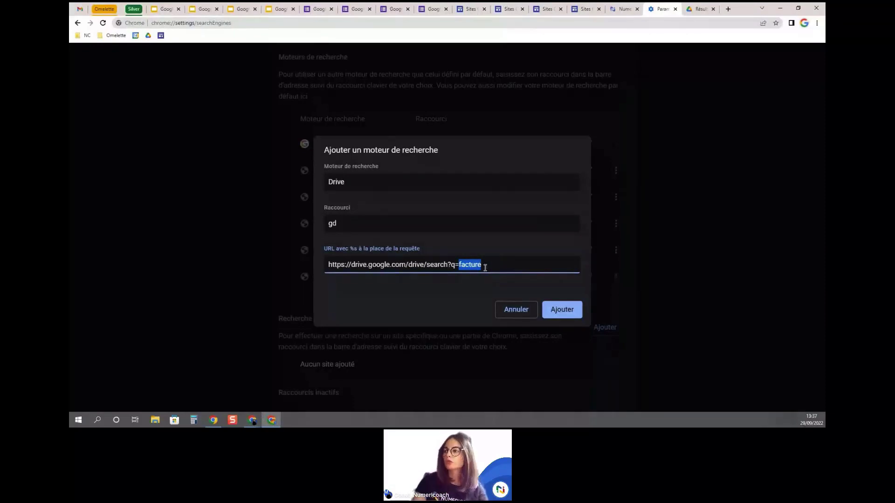
key(BackSpace)
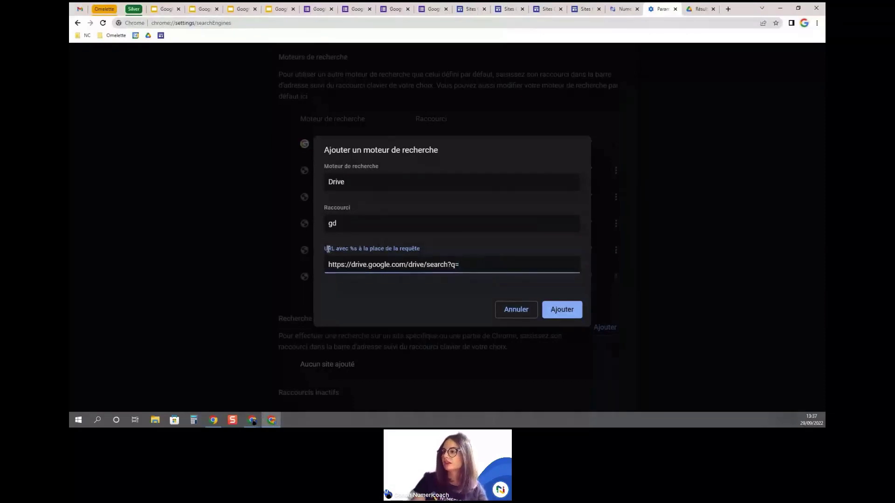
right_click(356, 248)
click(349, 248)
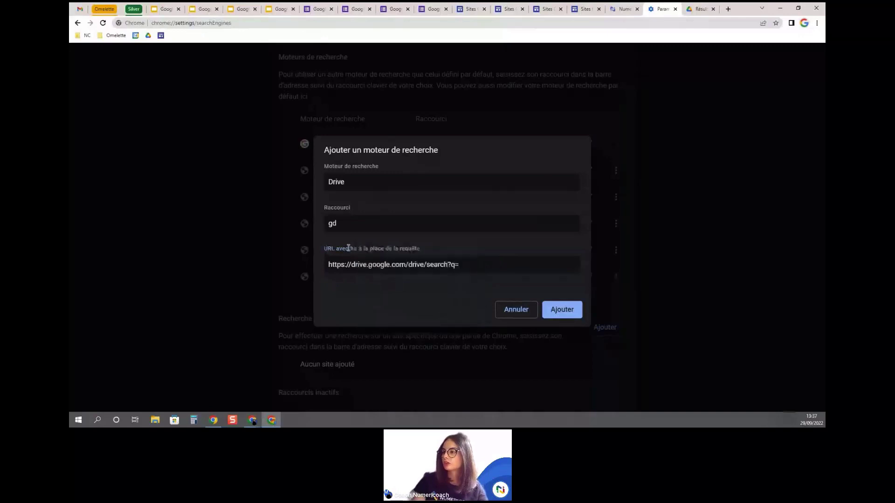
mouse_move(349, 248)
mouse_down()
mouse_move(371, 249)
mouse_move(357, 249)
mouse_up()
key(ctrl+c)
click(465, 264)
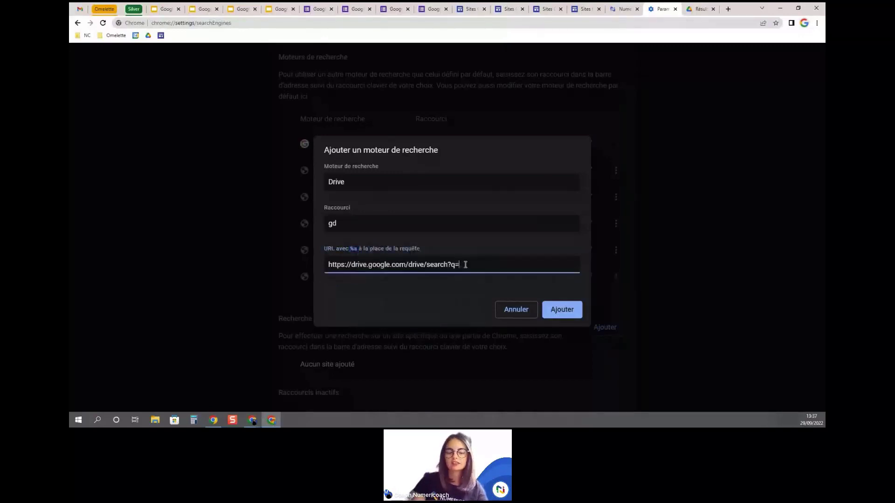
key(ctrl+v)
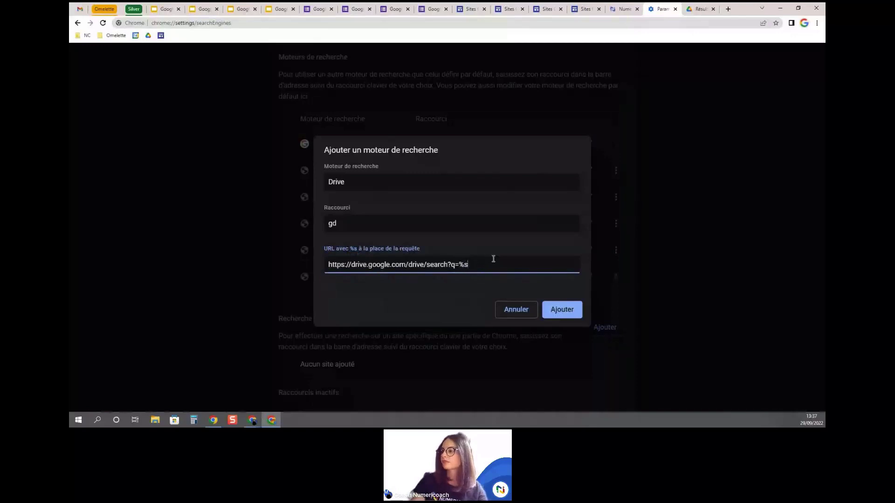
click(550, 309)
scroll(551, 308, down, 3)
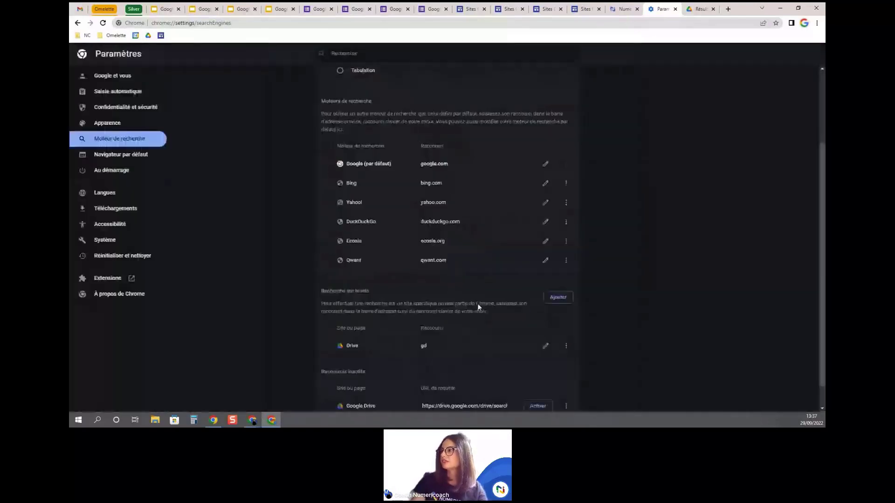
Close the Drive search results tab and open a new blank tab
click(708, 8)
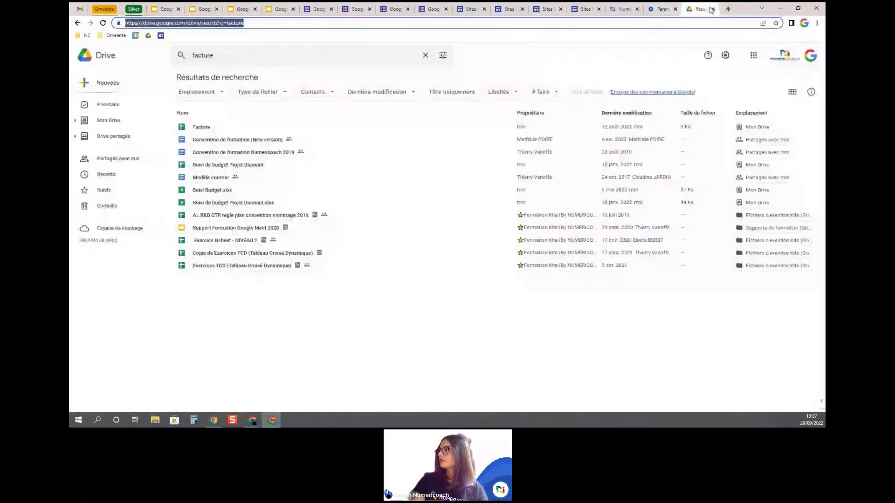
click(711, 9)
click(728, 9)
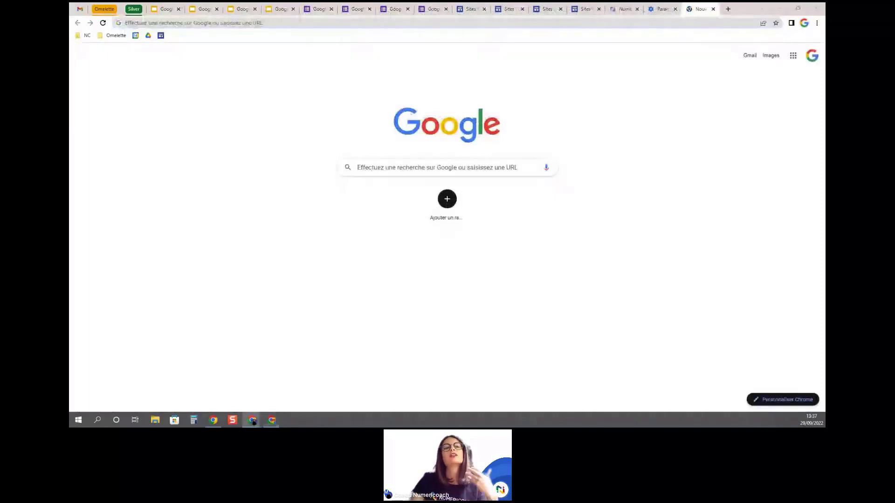
Search Drive for "facture" from the address bar using the "gd" shortcut
click(347, 23)
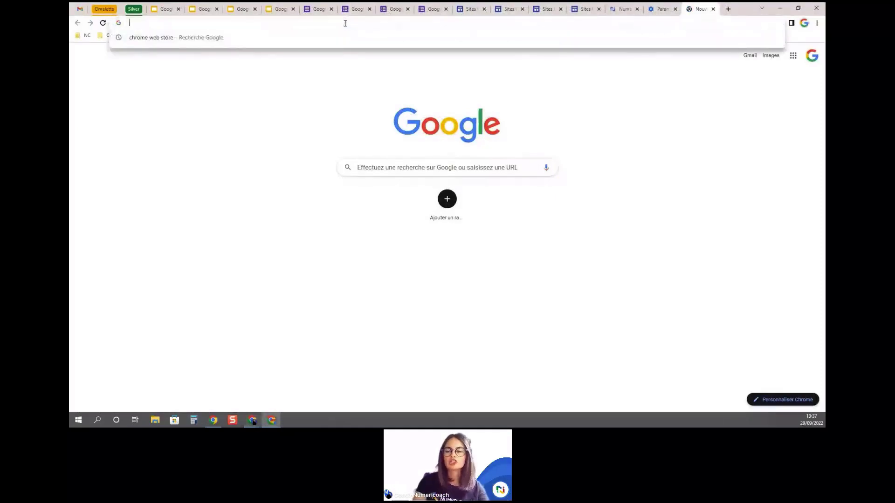
text(gd)
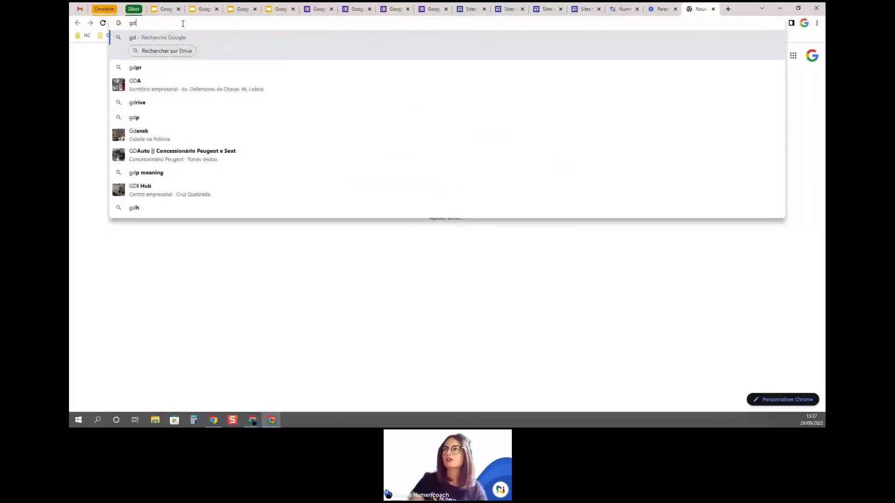
key(Tab)
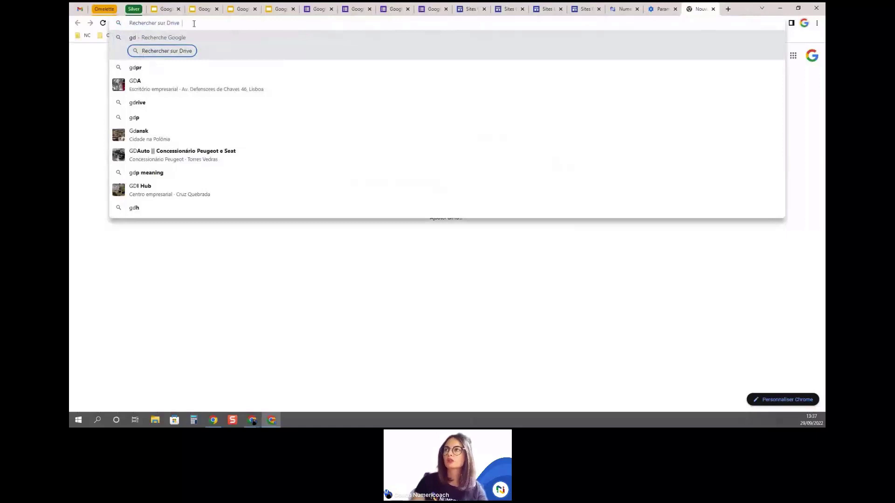
key(shift+Tab)
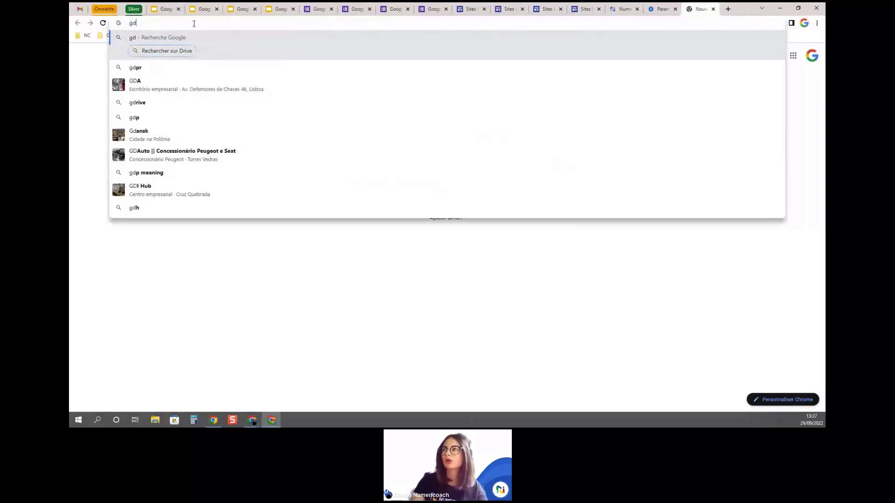
key(Tab)
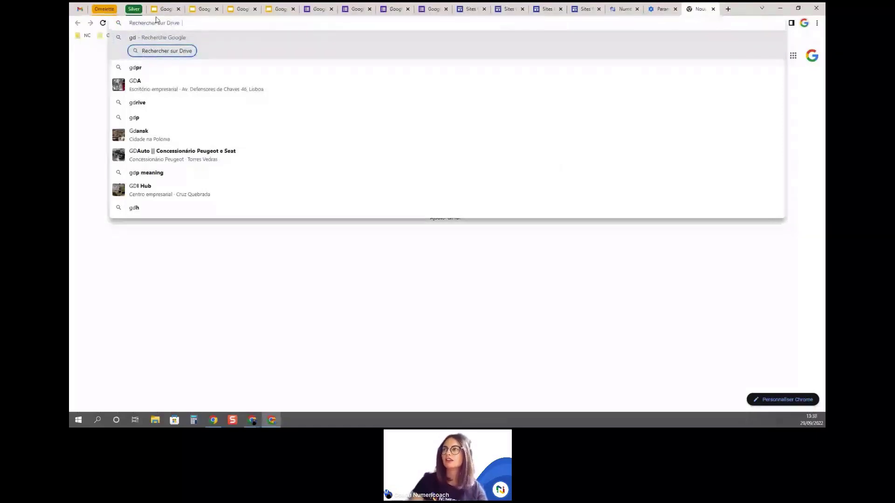
text(f)
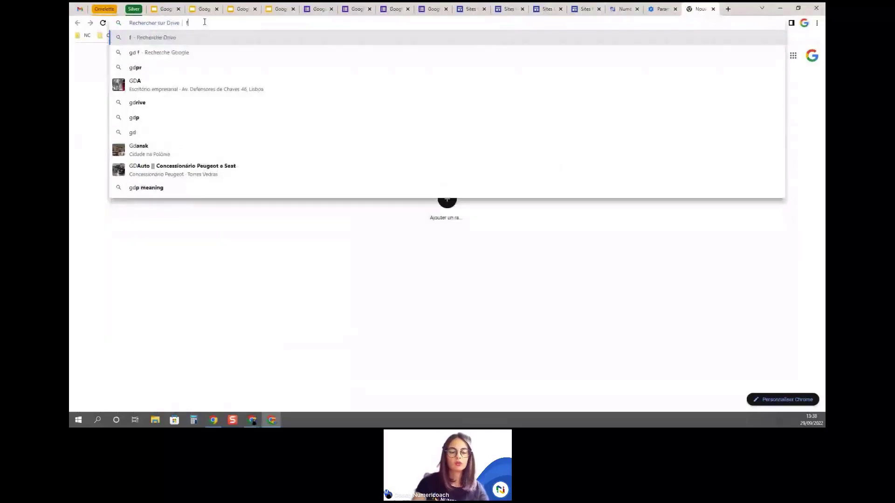
text(acture)
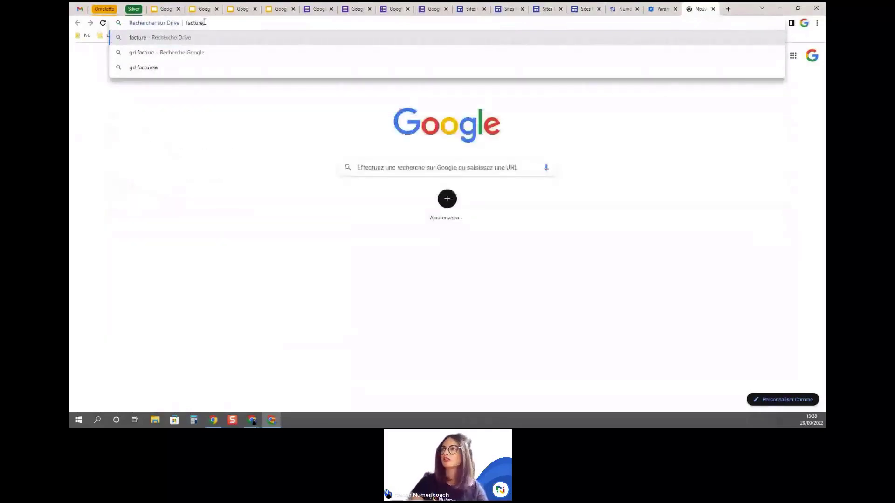
key(Return)
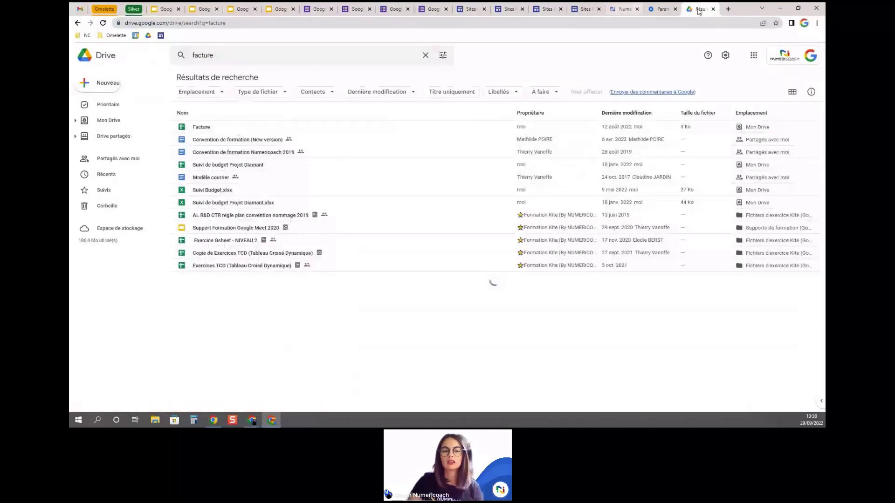
Close the results tab and repeat the "gd" shortcut search for "facture" in a new tab
click(713, 11)
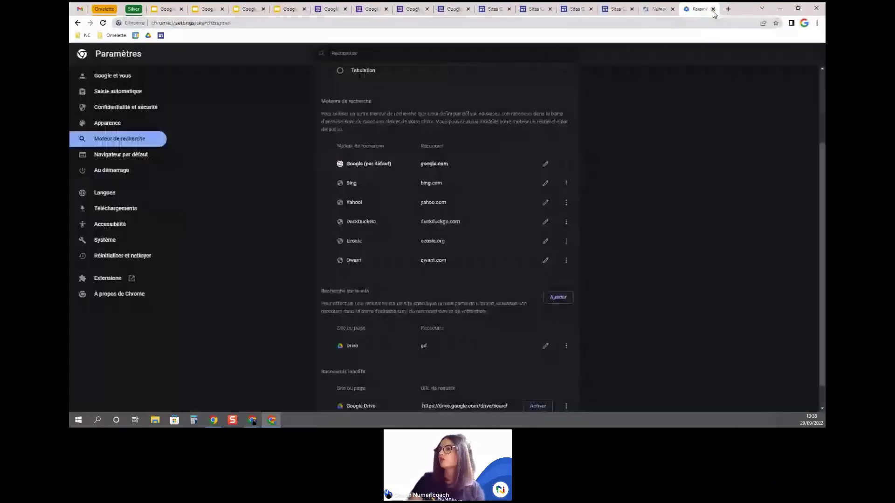
click(727, 8)
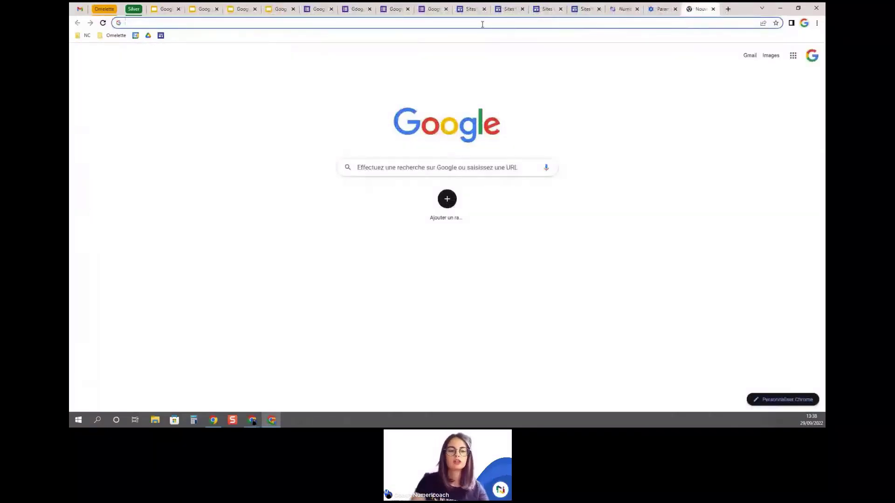
text(gd)
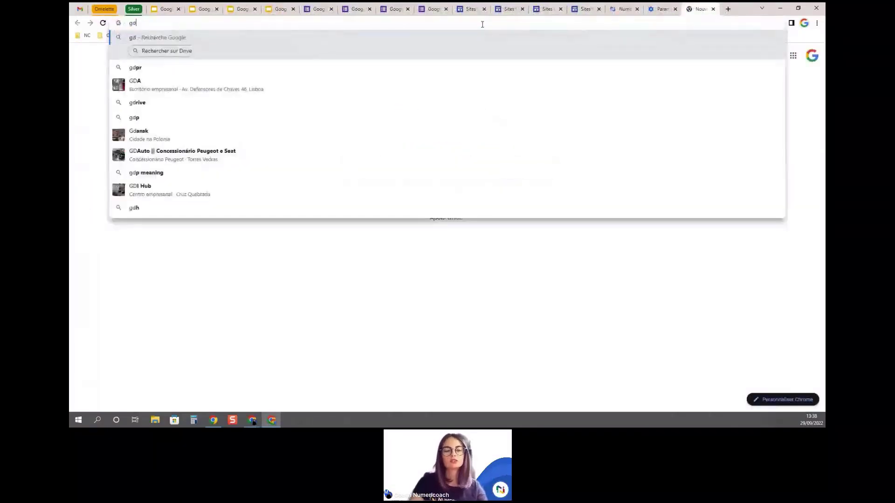
key(Tab)
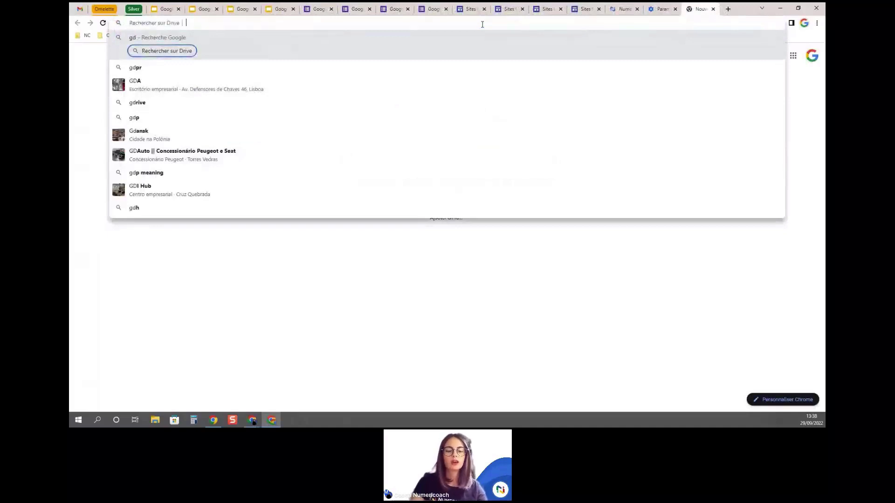
text(facture)
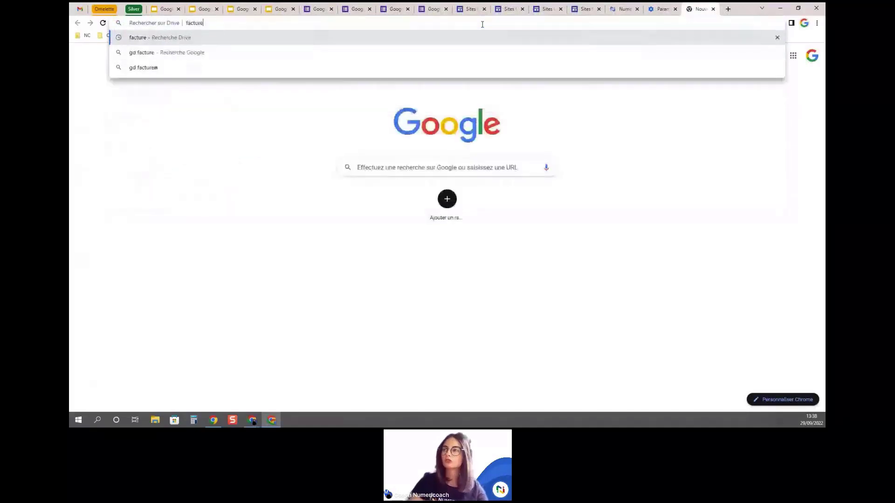
key(Return)
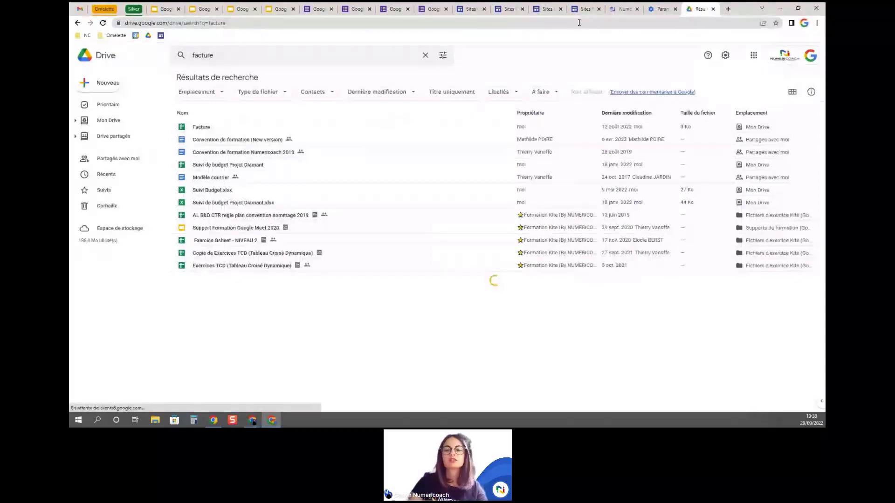
Open the Drive site search for editing in the settings and examine its name, shortcut and query URL
click(657, 9)
scroll(543, 320, down, 1)
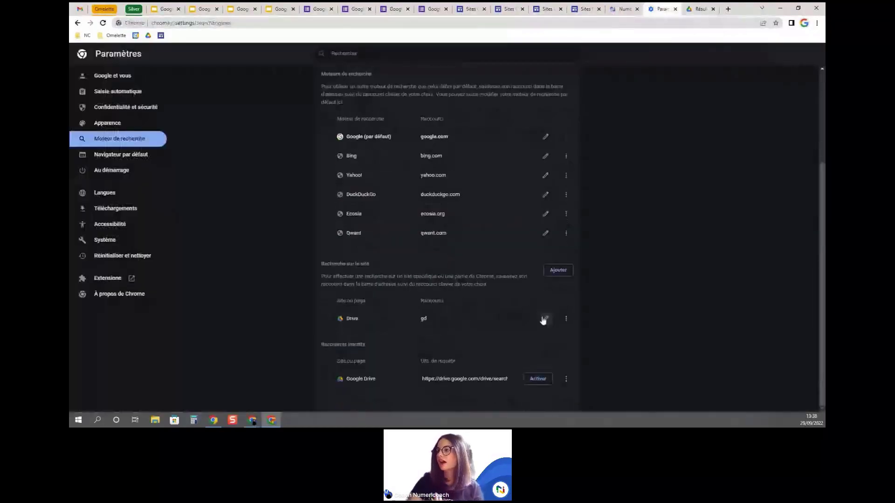
click(543, 319)
scroll(475, 235, up, 2)
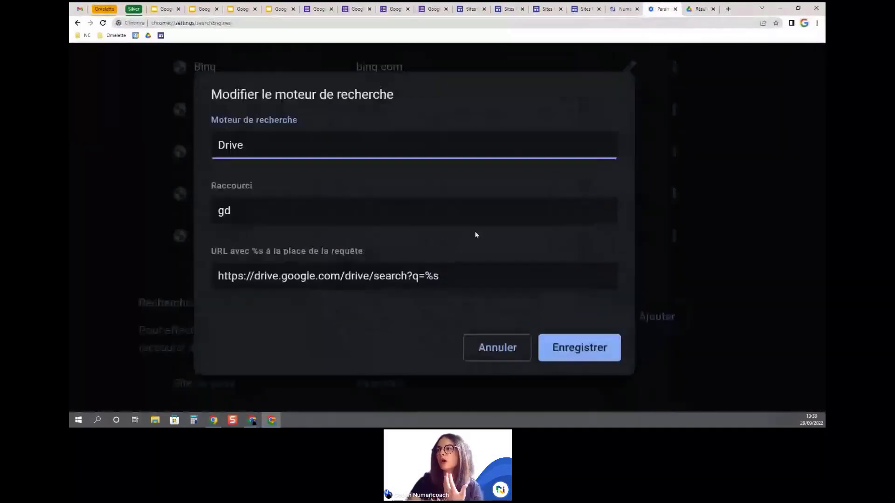
scroll(476, 235, up, 1)
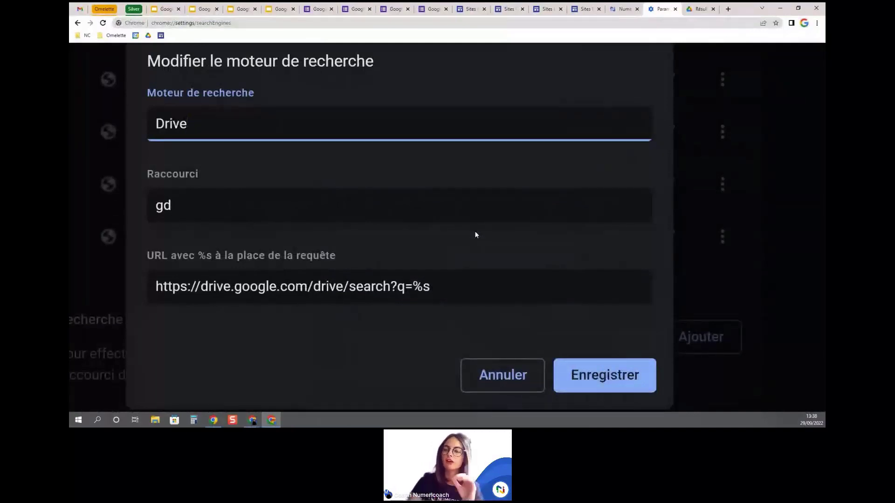
Examine the Drive site search's query URL, highlighting the address before the placeholder and the "%s" placeholder itself
click(413, 285)
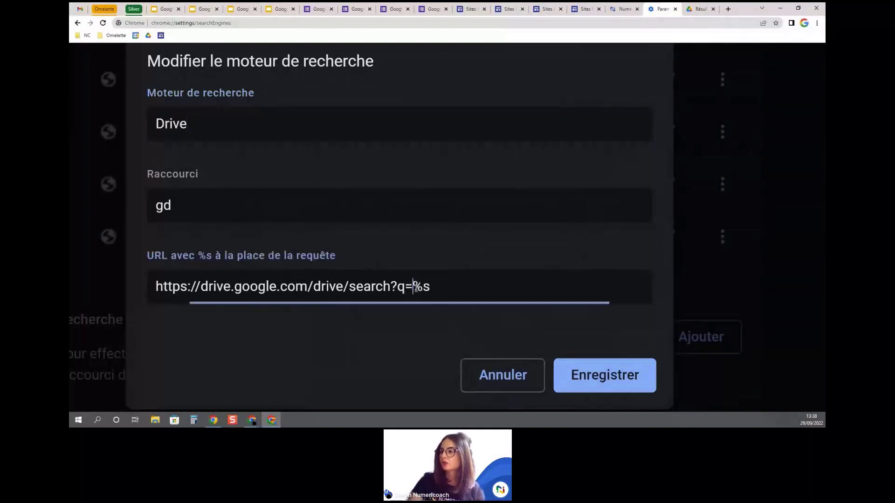
shift+click(149, 293)
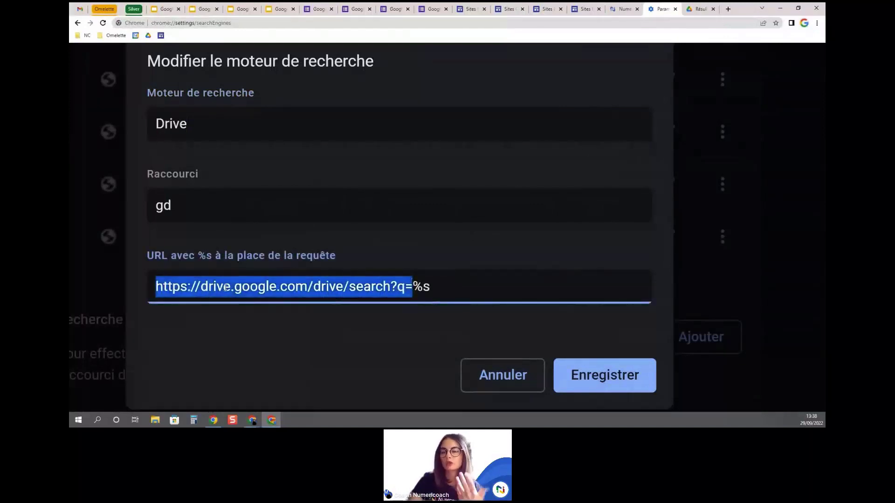
click(443, 283)
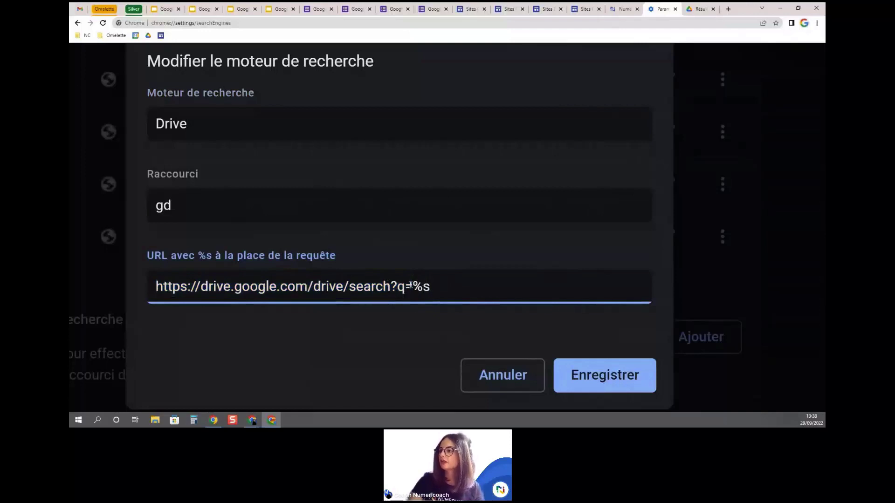
drag(413, 286, 442, 286)
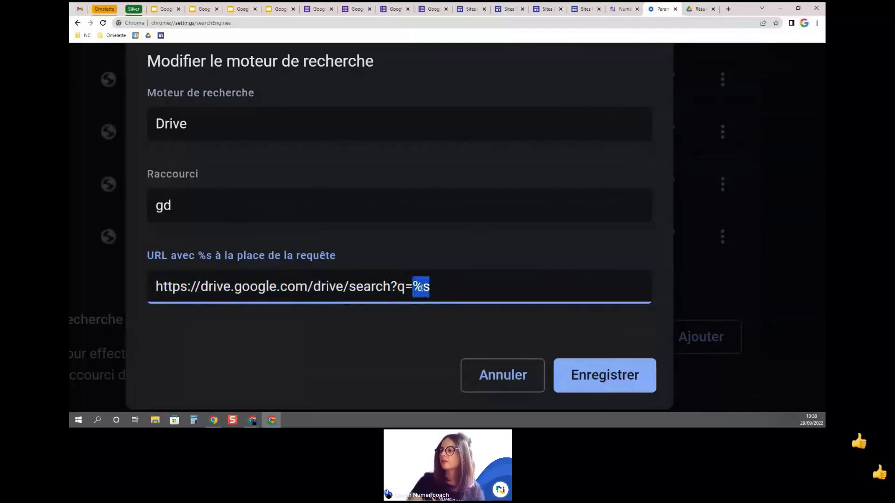
click(444, 281)
drag(440, 284, 418, 285)
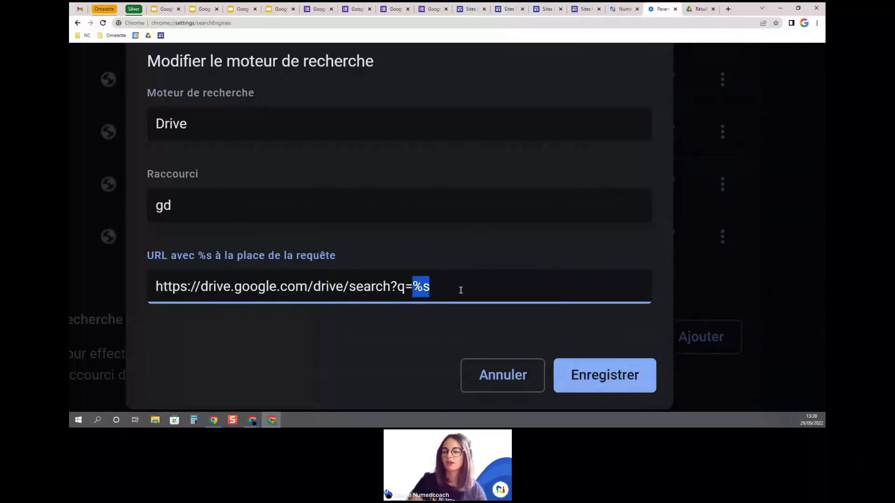
scroll(460, 291, down, 1)
scroll(460, 291, up, 1)
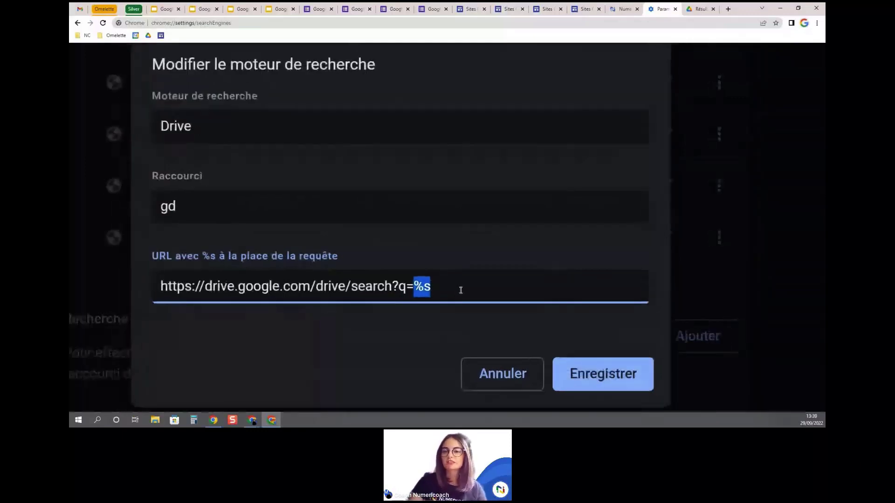
scroll(461, 289, up, 1)
scroll(461, 290, down, 1)
click(463, 291)
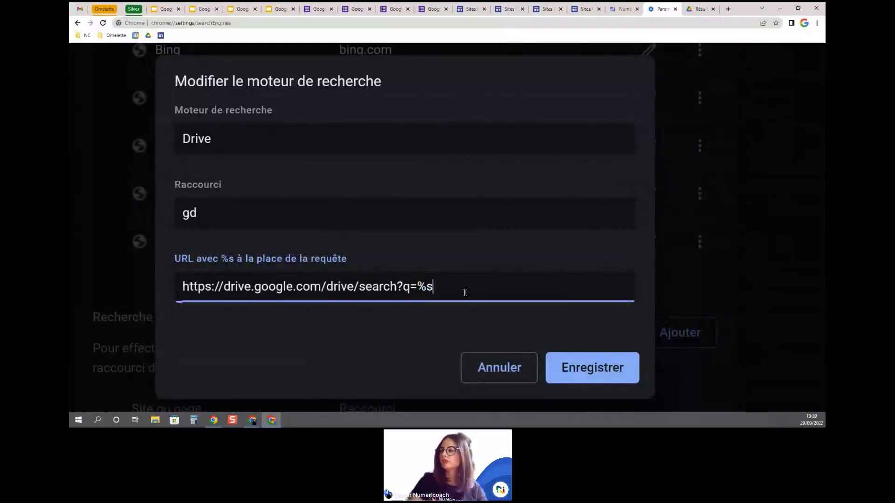
Highlight the "gd" shortcut in the Drive site search and cancel the editing without changes
scroll(453, 291, down, 4)
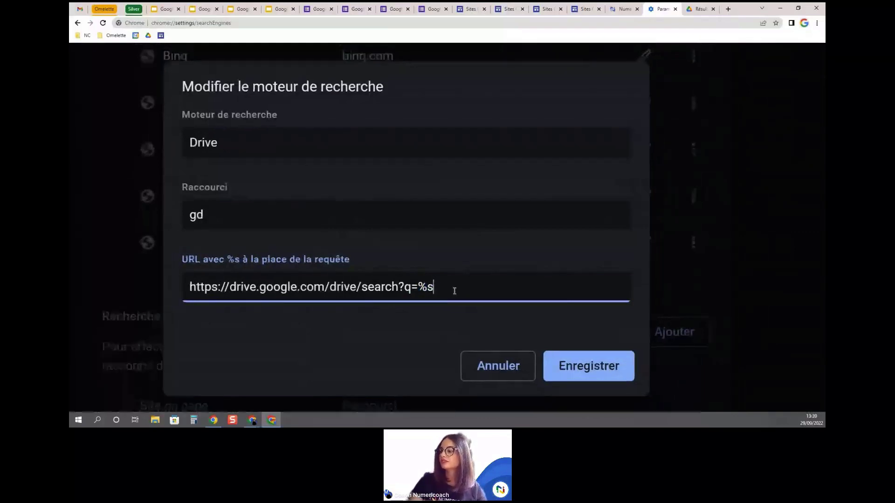
scroll(468, 283, down, 2)
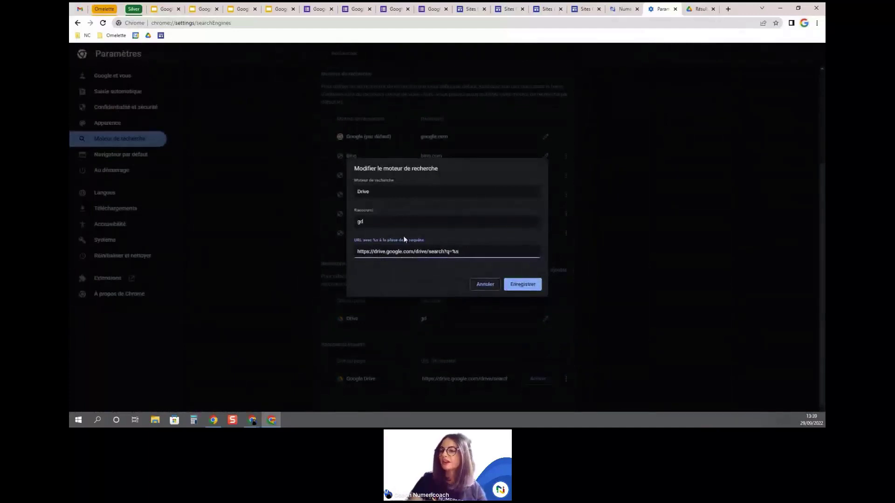
scroll(417, 207, up, 3)
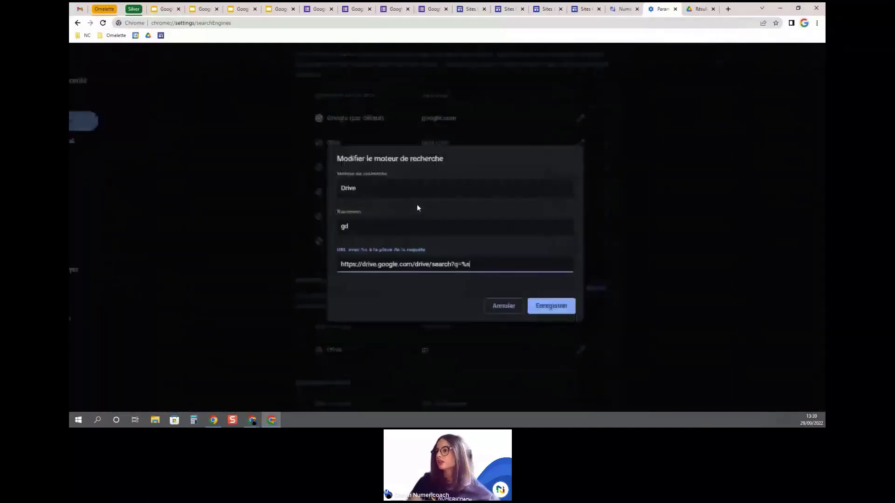
double_click(333, 229)
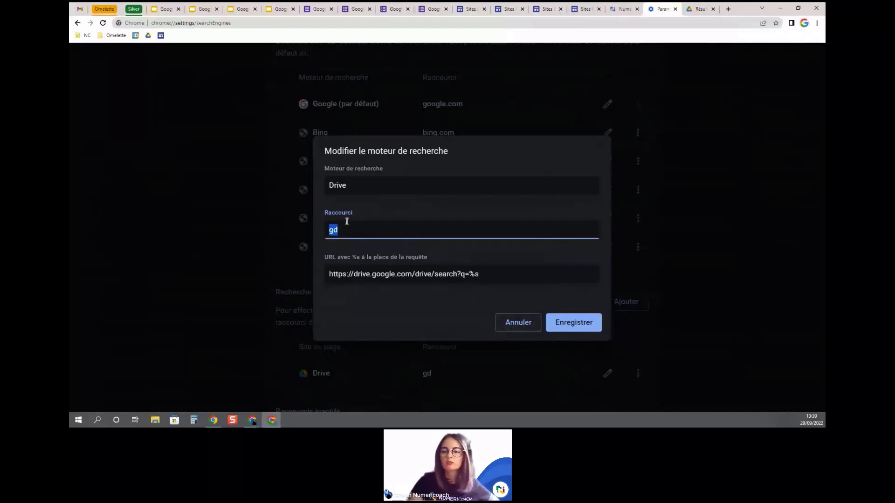
click(347, 234)
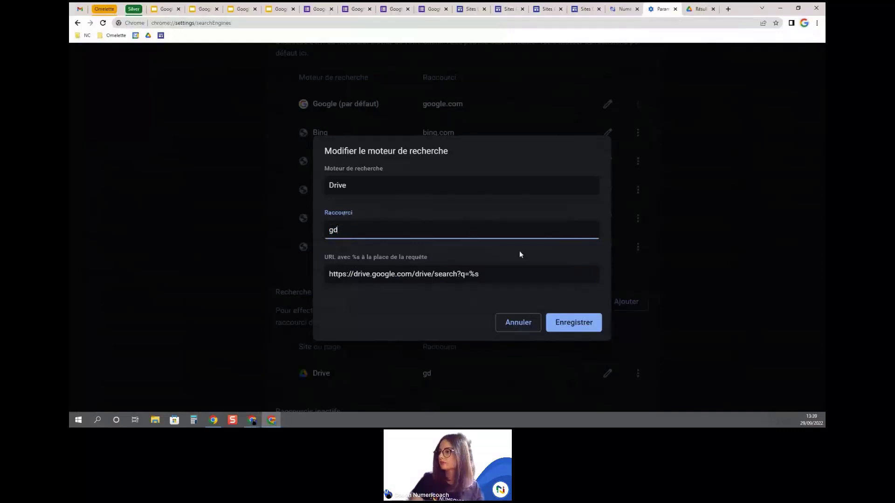
scroll(519, 250, down, 3)
click(495, 284)
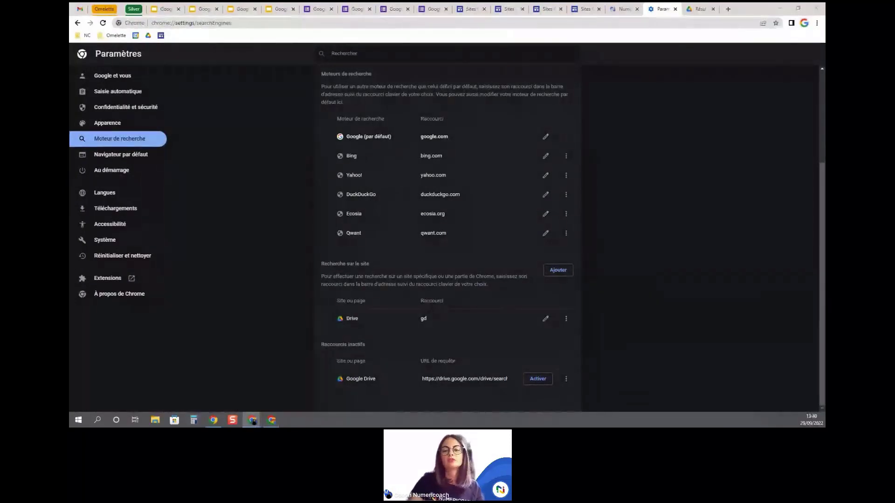
Close the settings tab and the Drive search results tab
click(675, 9)
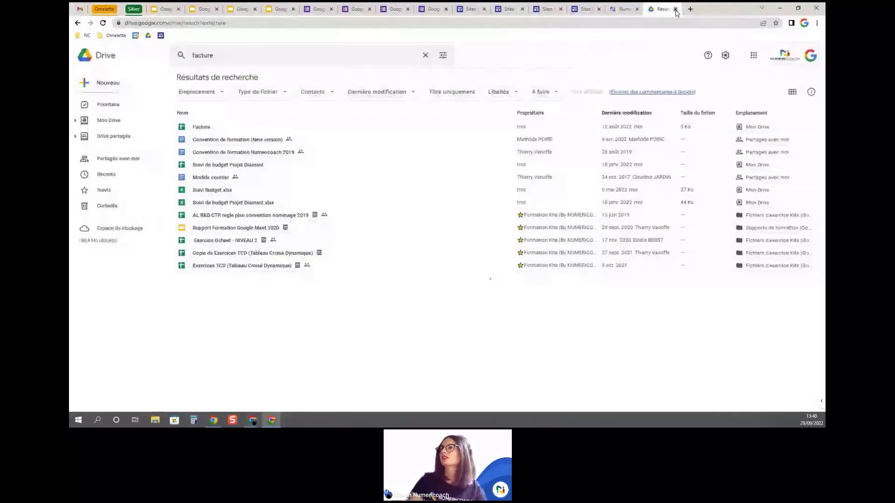
click(675, 10)
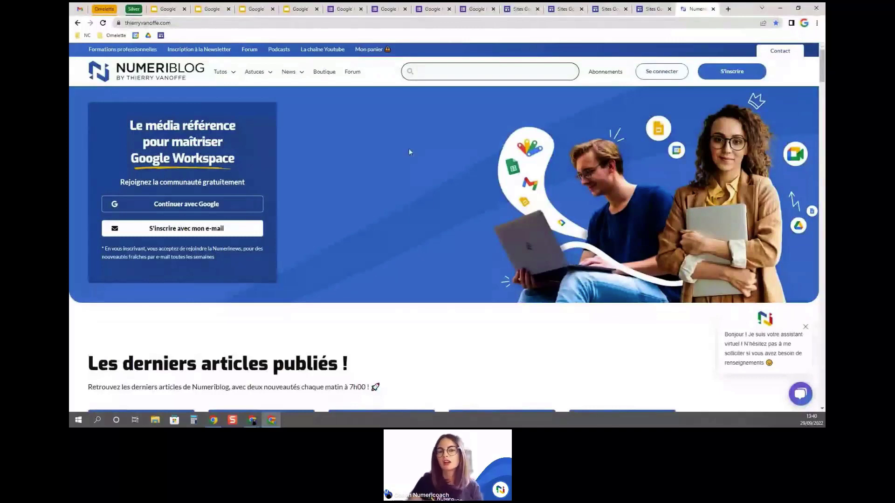
click(252, 420)
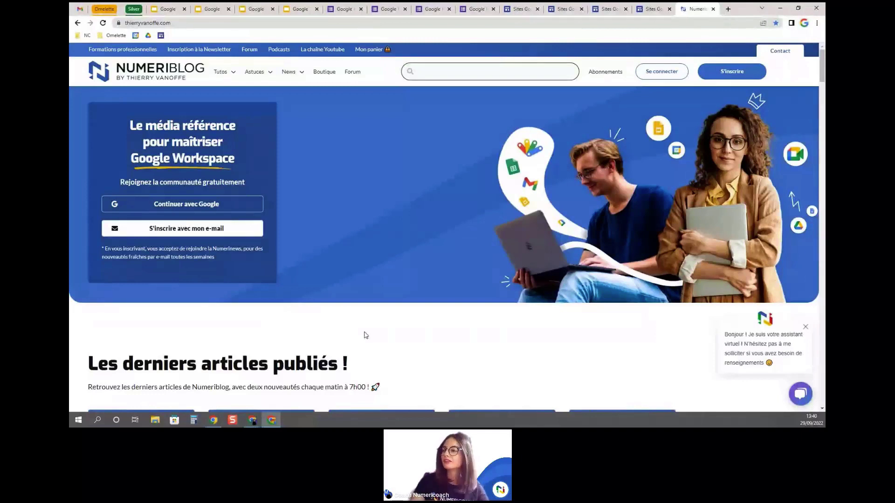
Open a new browser window and close it, repeating this a second time
key(ctrl+n)
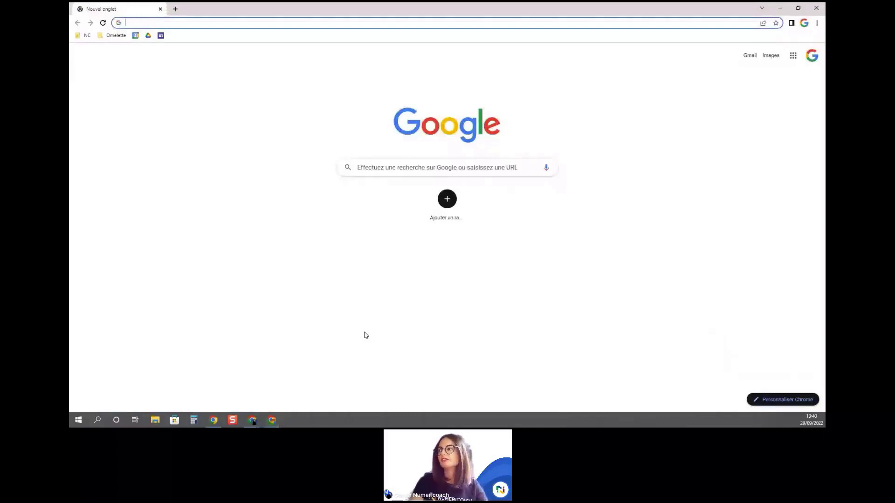
key(ctrl+w)
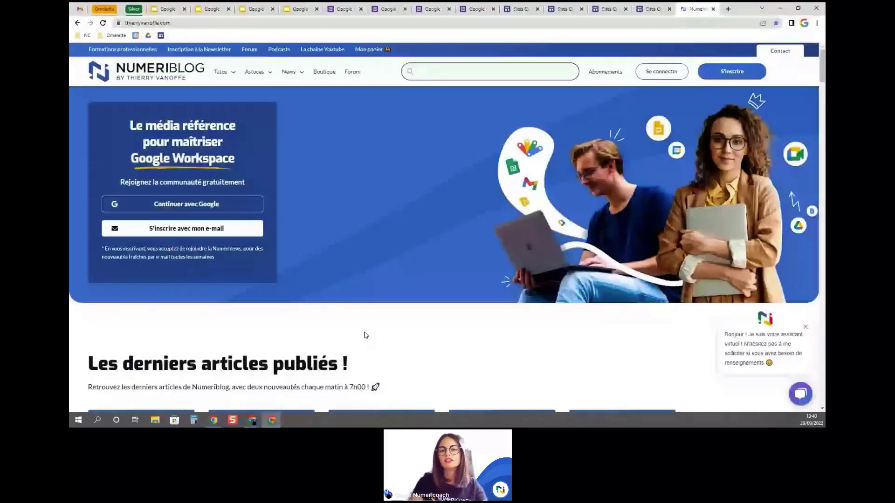
key(ctrl+n)
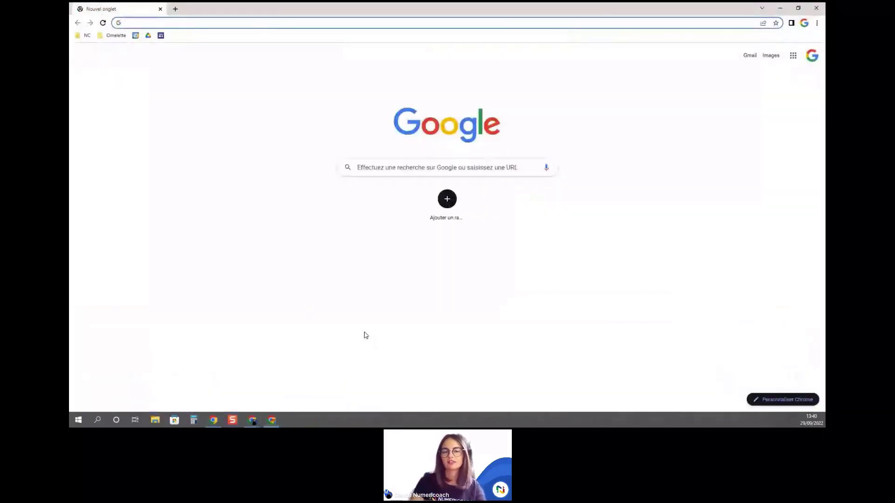
key(ctrl+w)
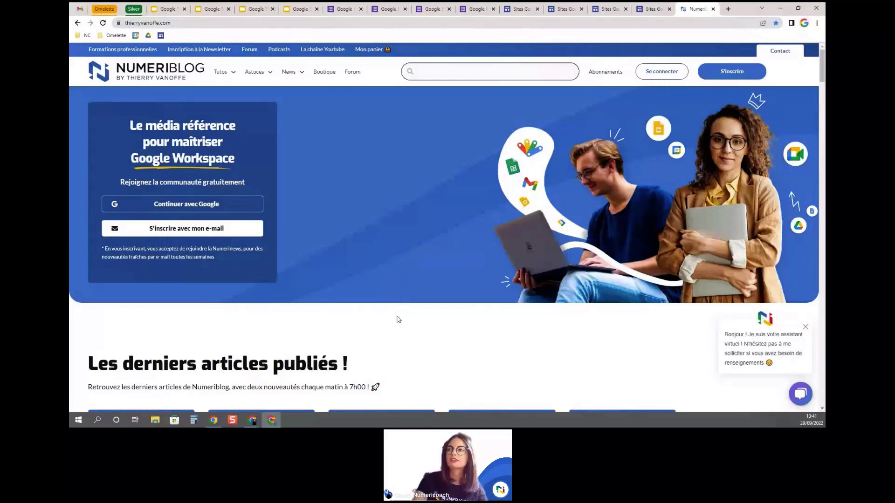
Open a blank tab, close it and restore the recently closed Drive results tab for "facture"
key(ctrl+t)
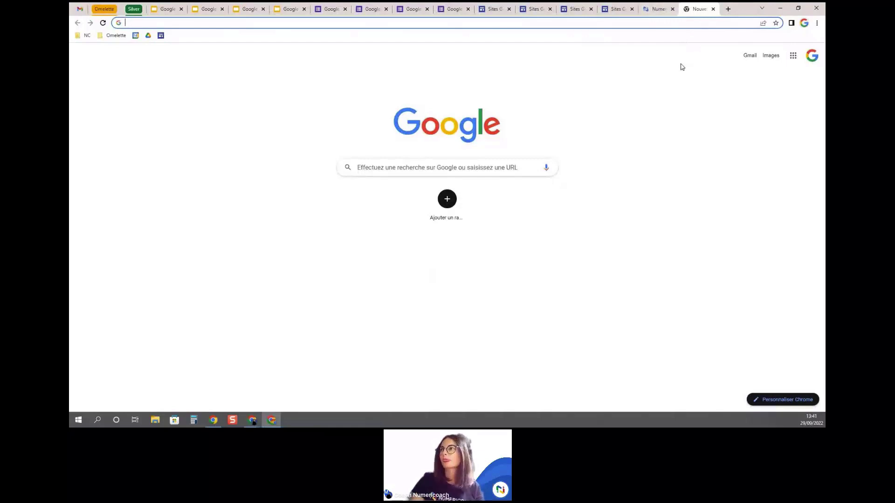
click(253, 421)
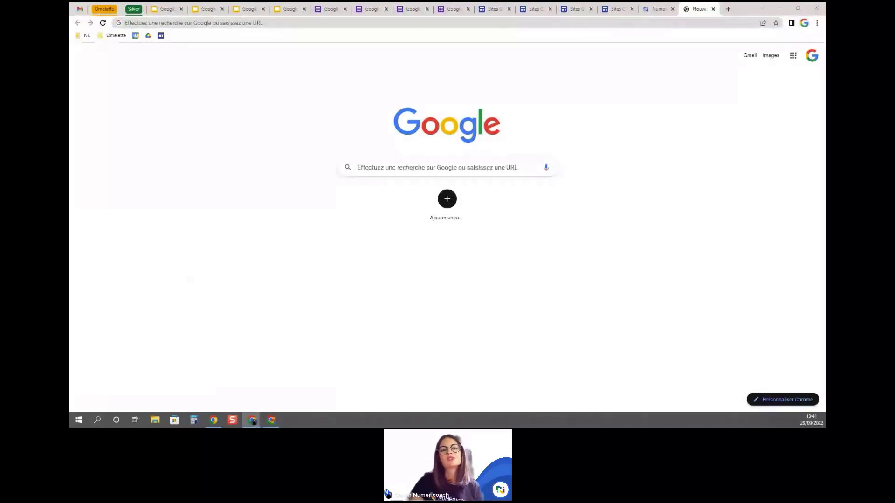
click(716, 11)
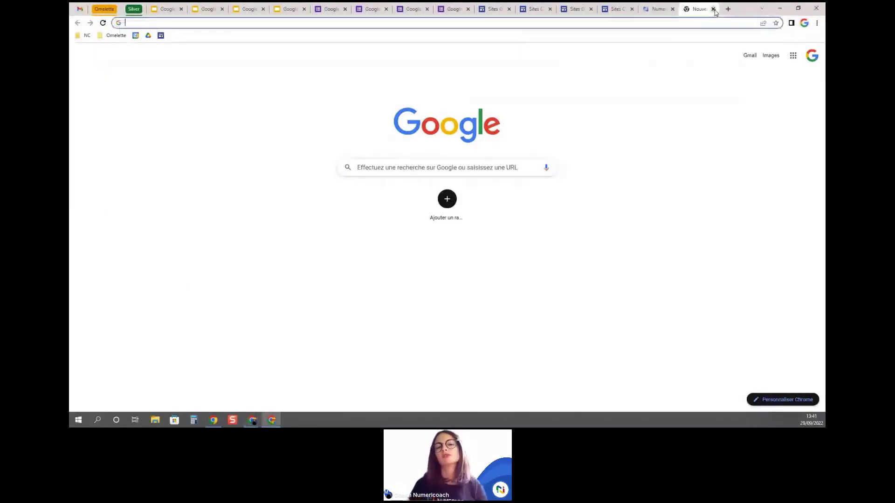
click(713, 10)
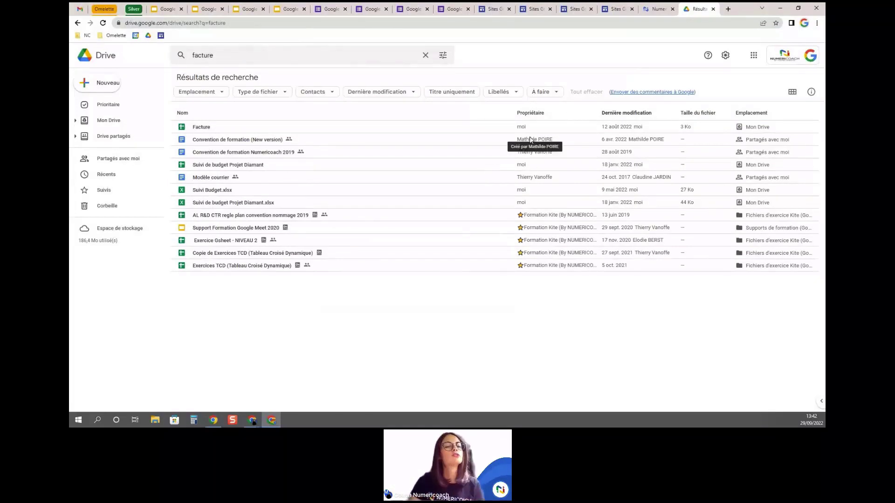
mouse_move(530, 139)
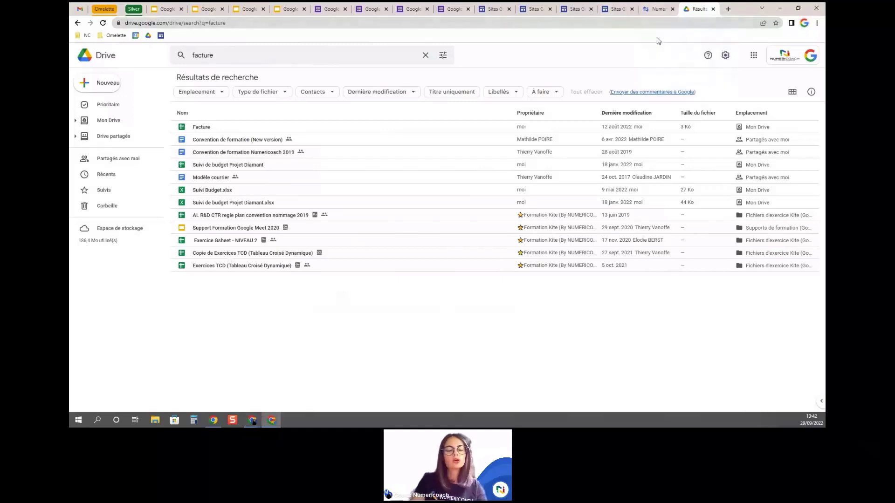
Bookmark the Drive results page for "facture" with an empty name in the "Barre de favoris" folder
key(ctrl+d)
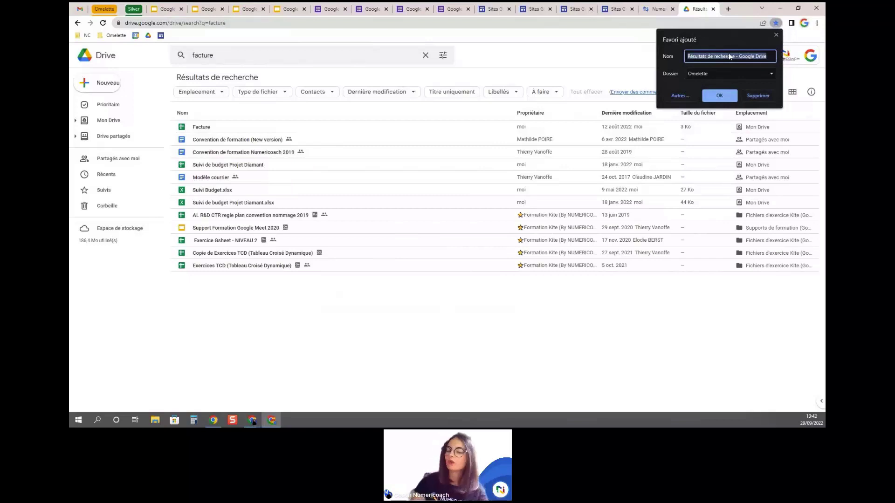
key(BackSpace)
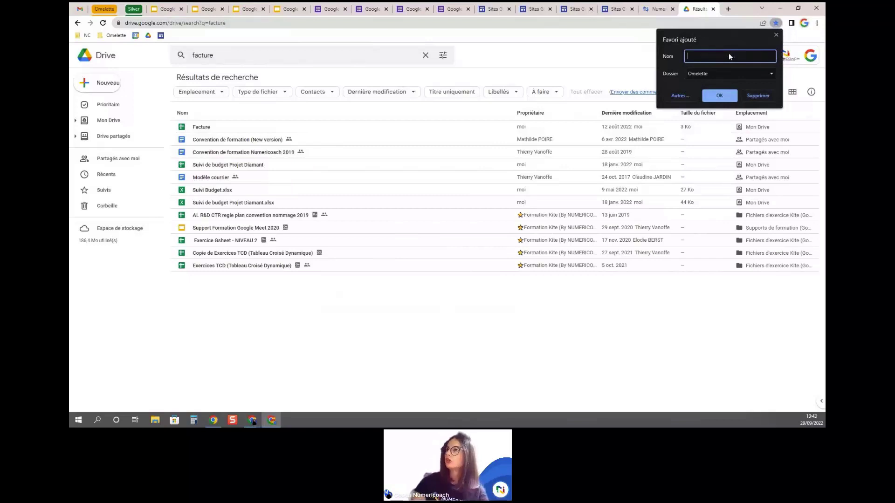
click(708, 72)
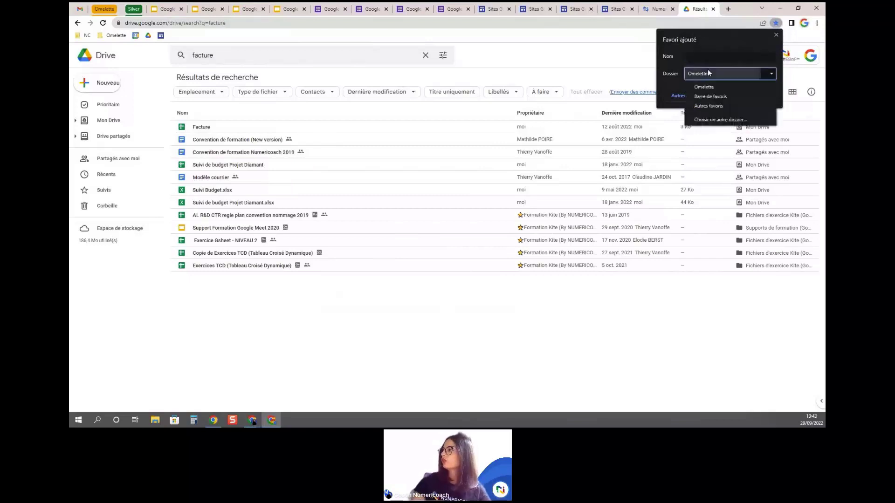
click(713, 99)
click(713, 99)
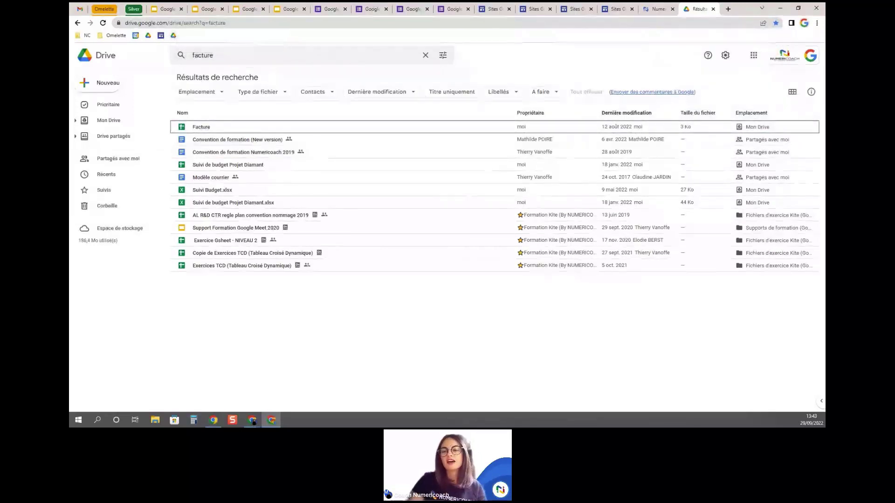
Search Google for "wikipedia portugal" in a new tab and open the French Wikipedia article on Portugal
key(alt+Tab)
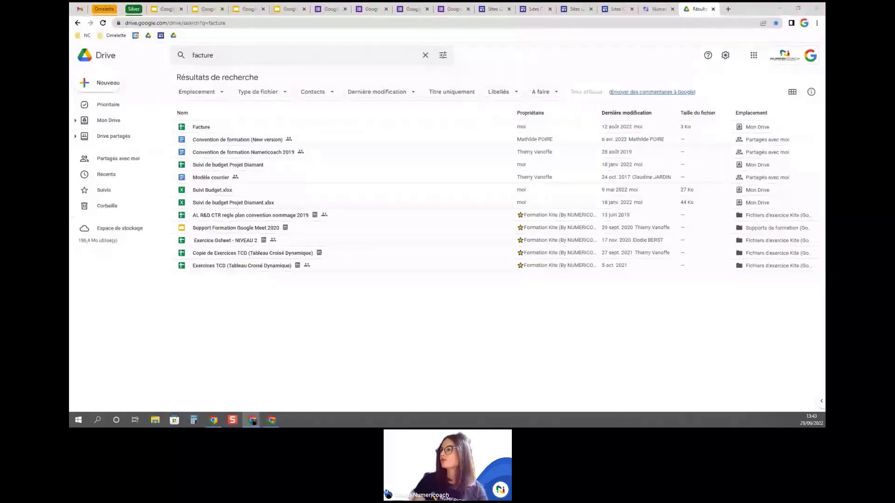
key(ctrl+t)
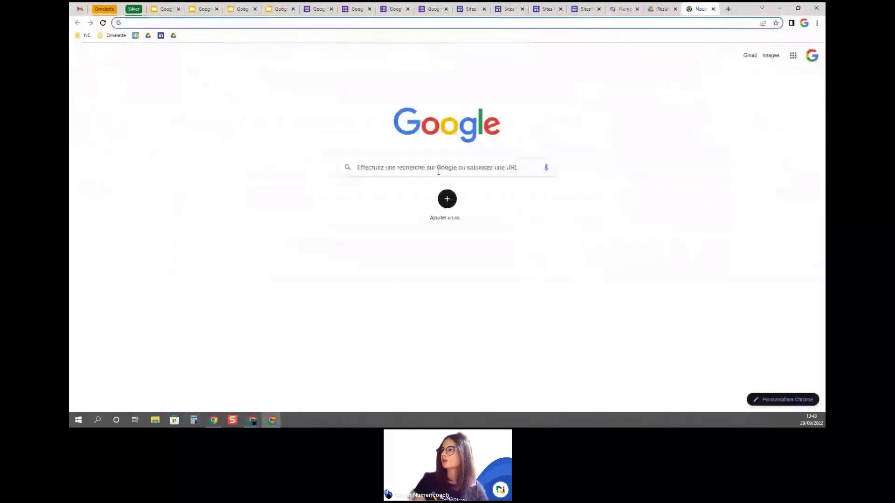
click(440, 165)
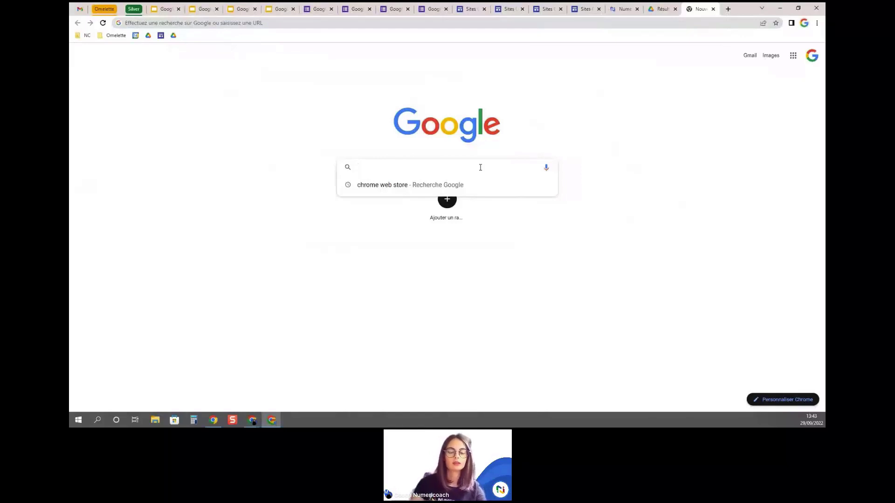
text(wikipedia)
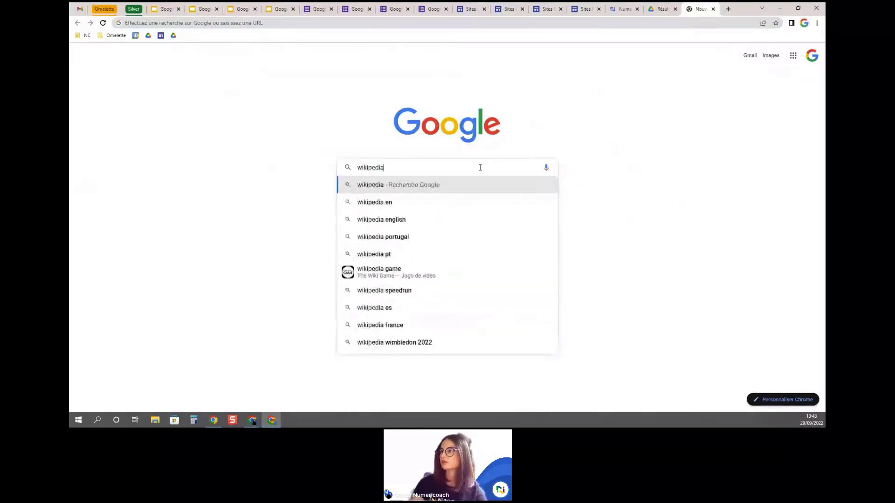
click(443, 235)
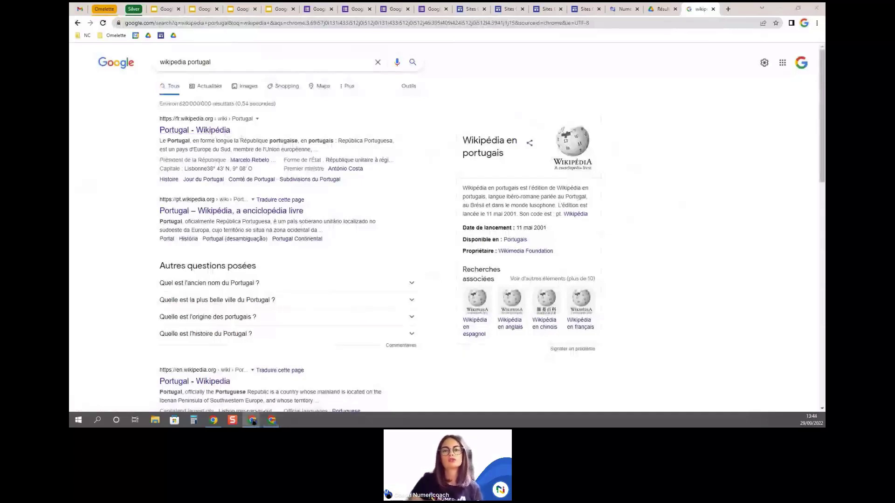
click(220, 133)
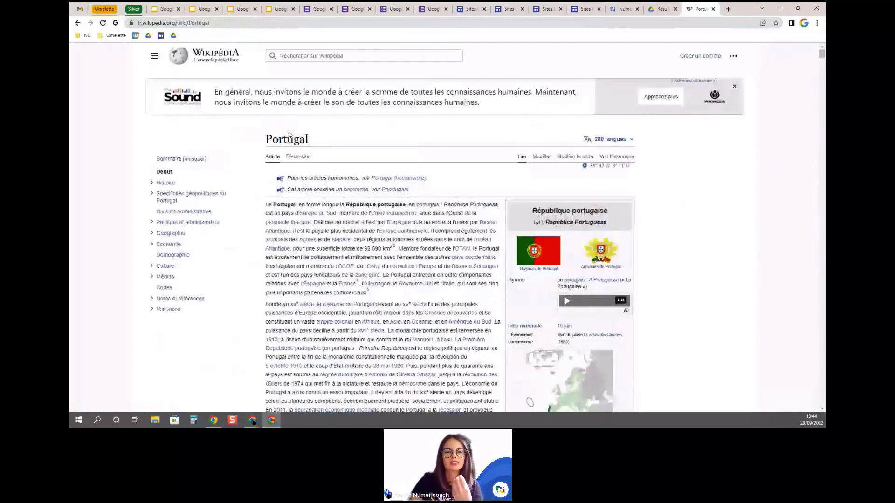
Return to the Google results for "wikipedia portugal", browse them, reopen the French Wikipedia article on Portugal and go back again
click(78, 23)
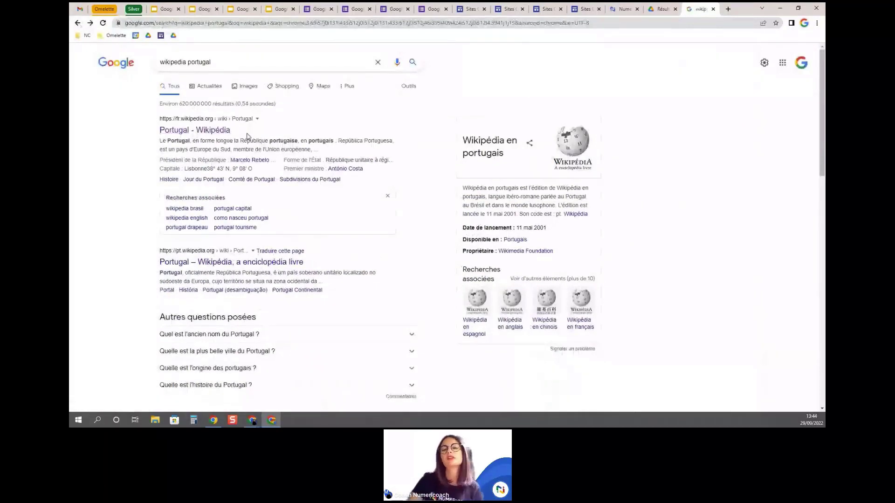
scroll(247, 135, down, 1)
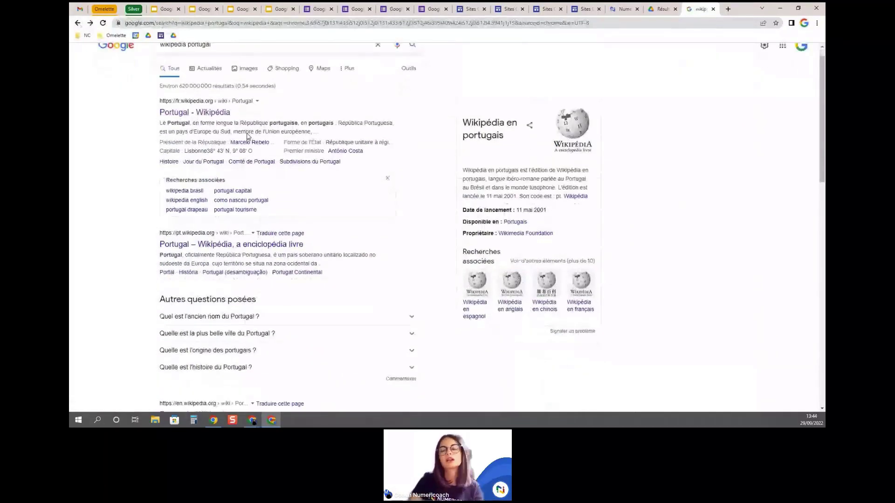
scroll(247, 136, down, 3)
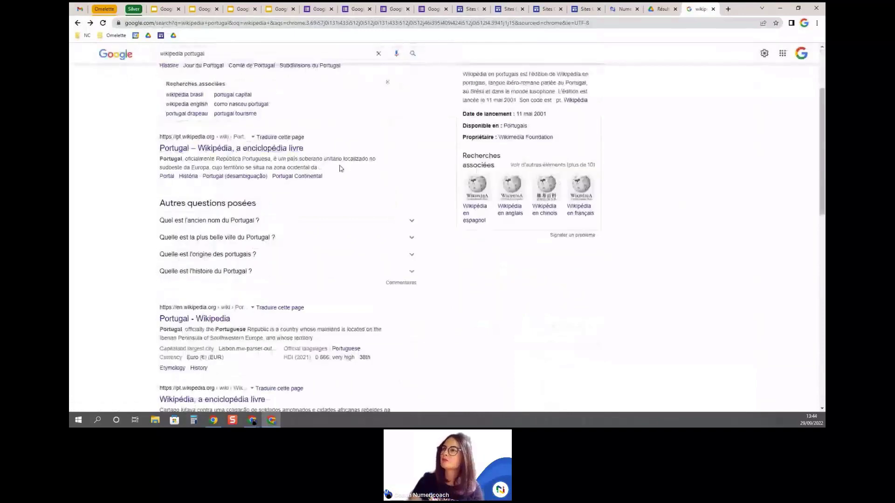
scroll(340, 169, up, 2)
scroll(340, 168, up, 2)
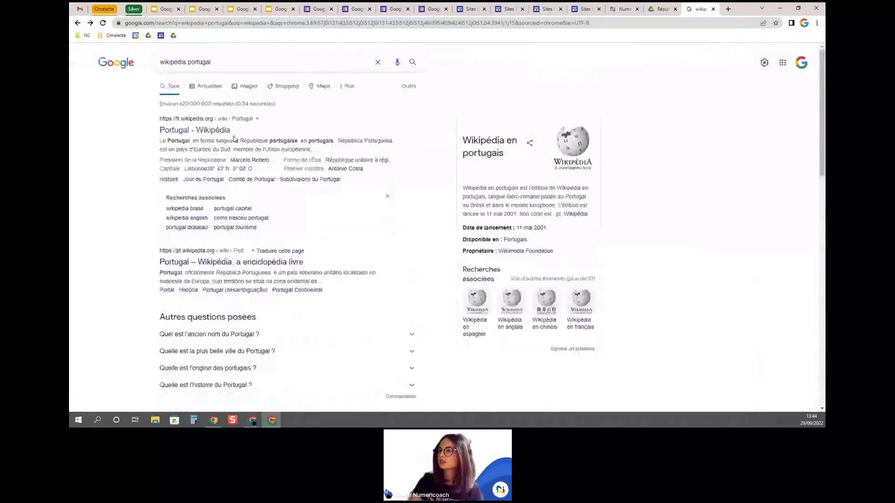
click(221, 131)
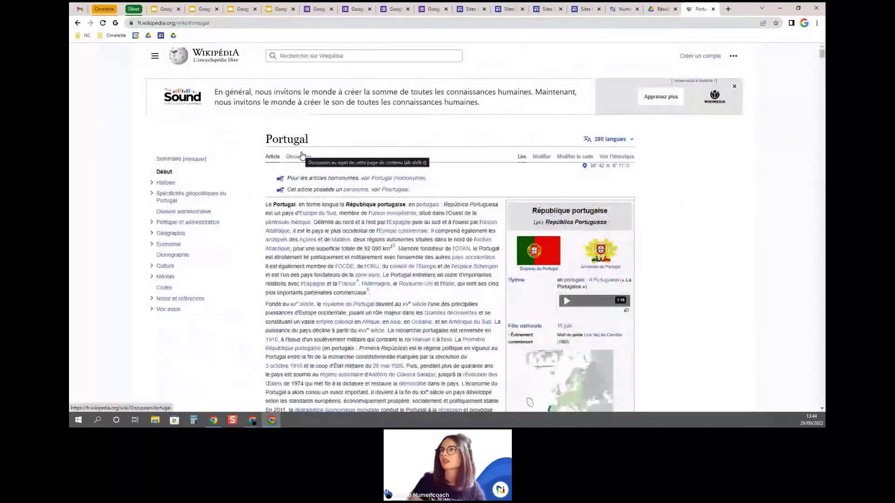
click(78, 24)
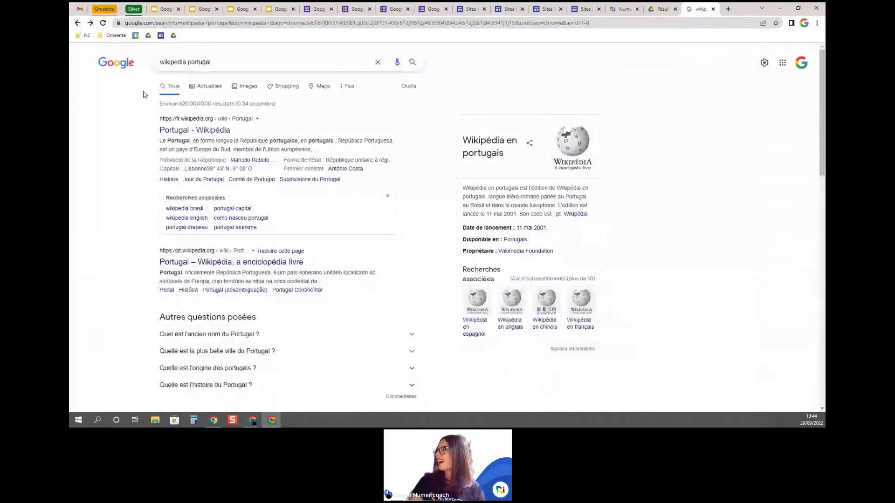
Display the full Google search settings from the results page
click(765, 63)
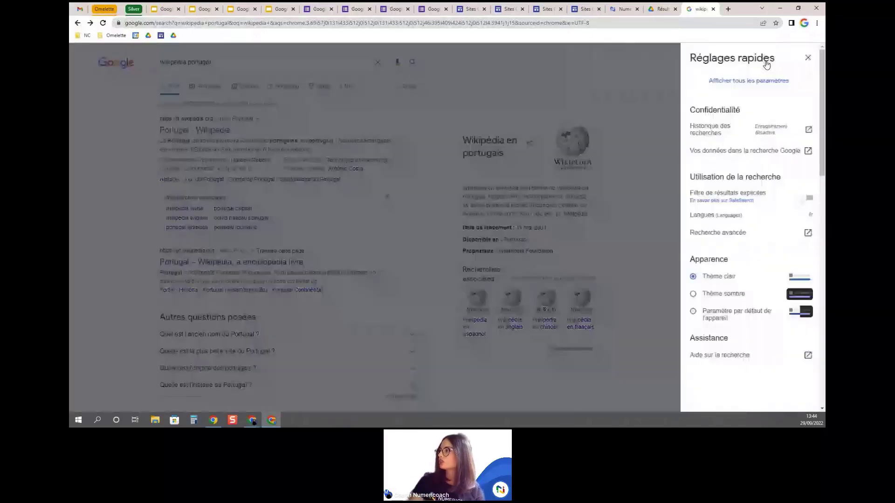
click(804, 60)
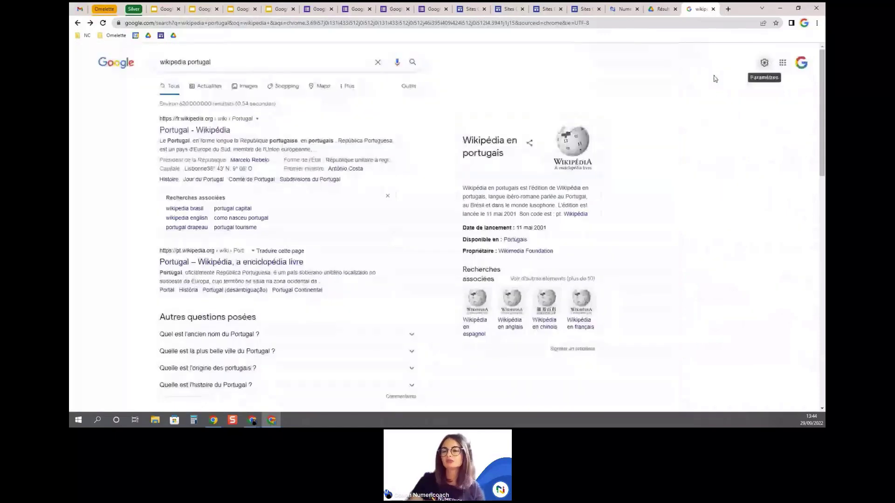
click(764, 64)
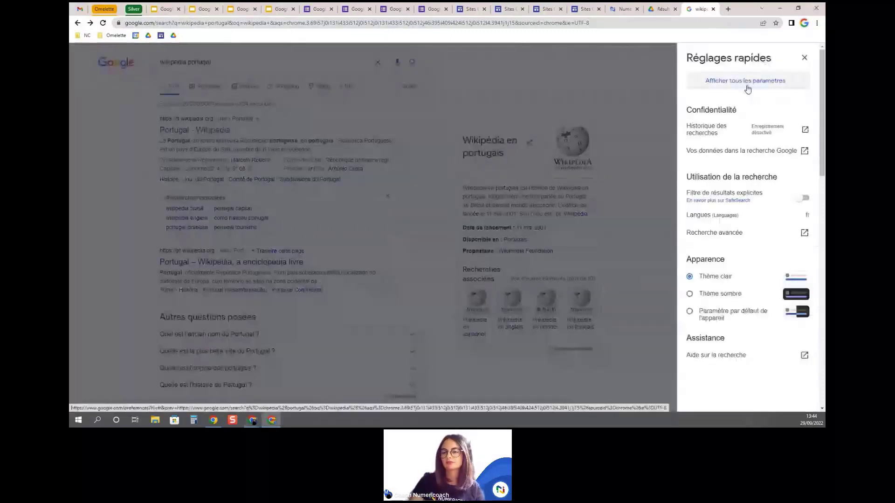
click(746, 82)
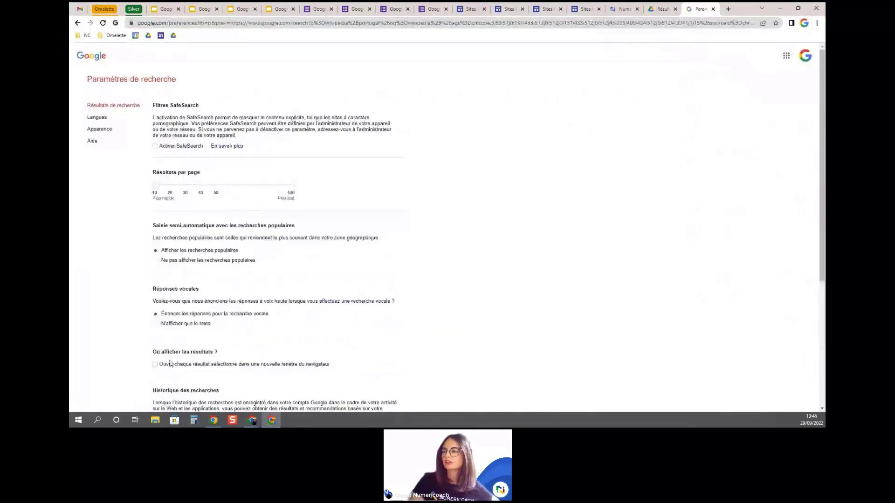
Enable "Ouvrir chaque résultat sélectionné dans une nouvelle fenêtre du navigateur" and save the search preferences
scroll(171, 363, up, 5)
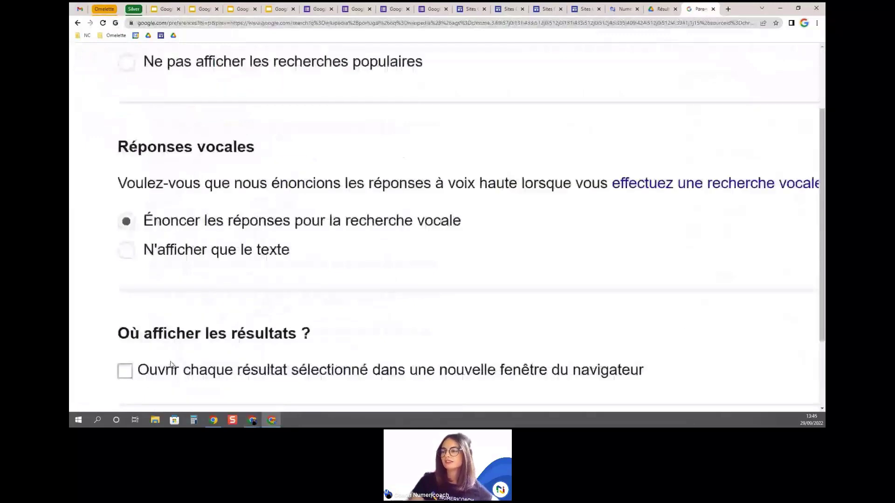
click(126, 350)
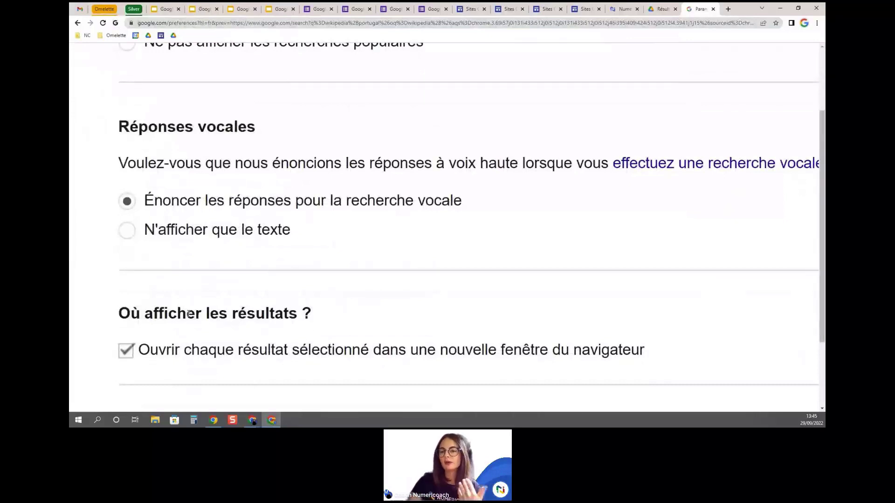
key(ctrl+0)
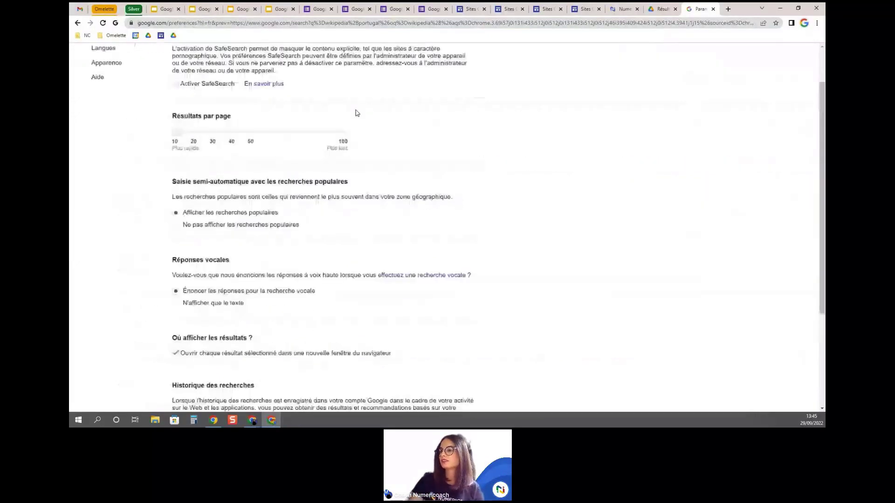
scroll(356, 112, down, 5)
click(353, 316)
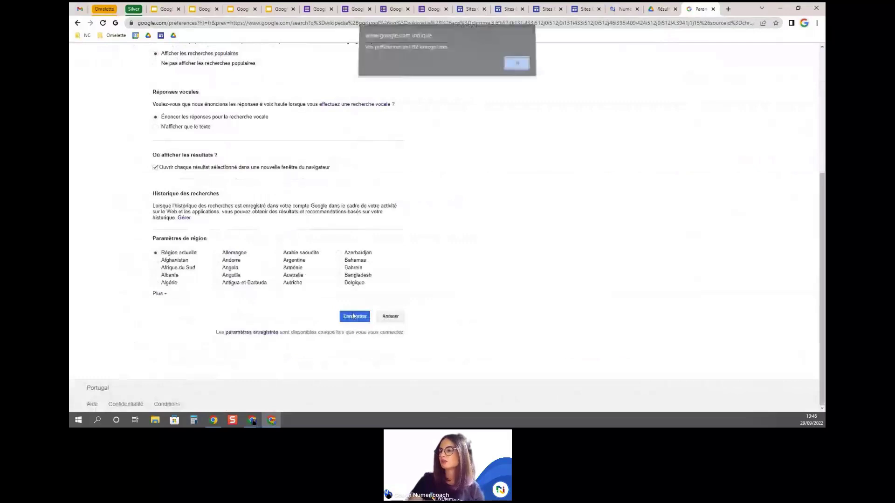
click(514, 68)
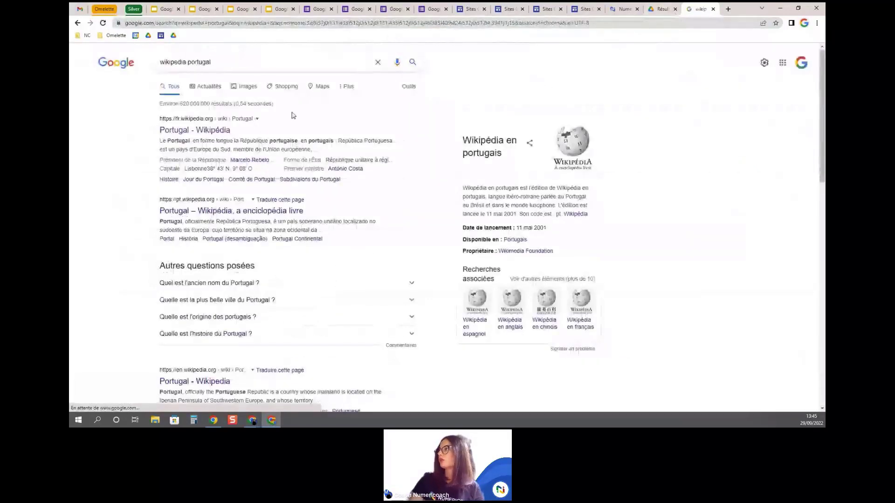
Open the French Wikipedia article on Portugal, return to the results, then open it in a new tab and view it
click(217, 131)
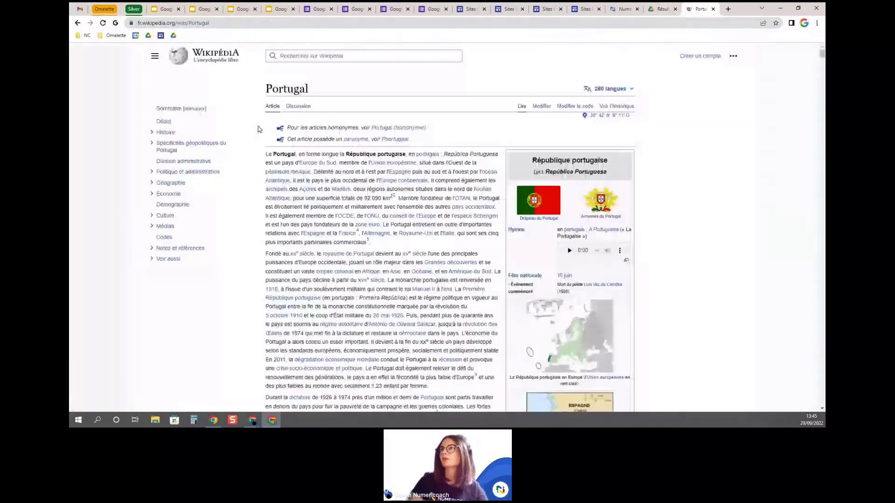
click(79, 24)
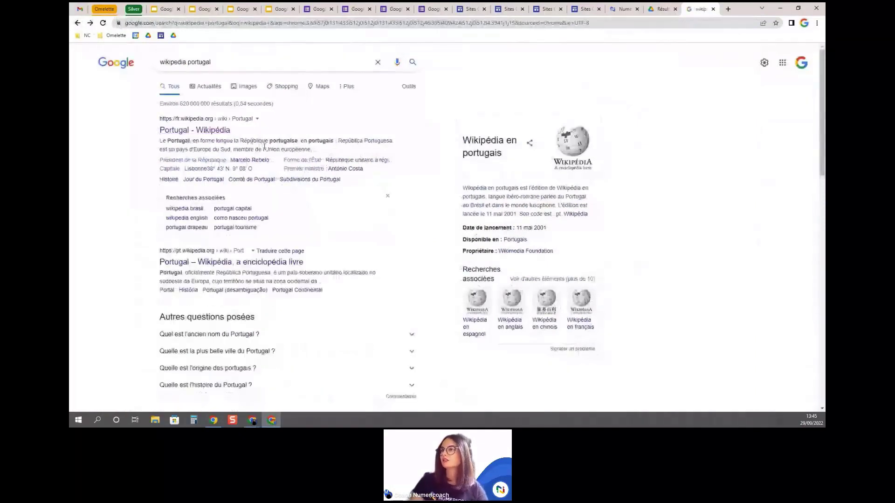
ctrl+click(208, 134)
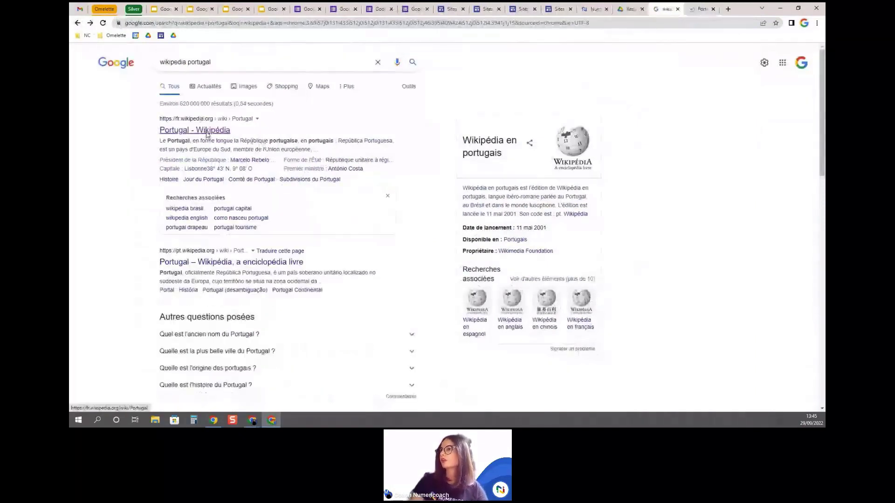
click(694, 6)
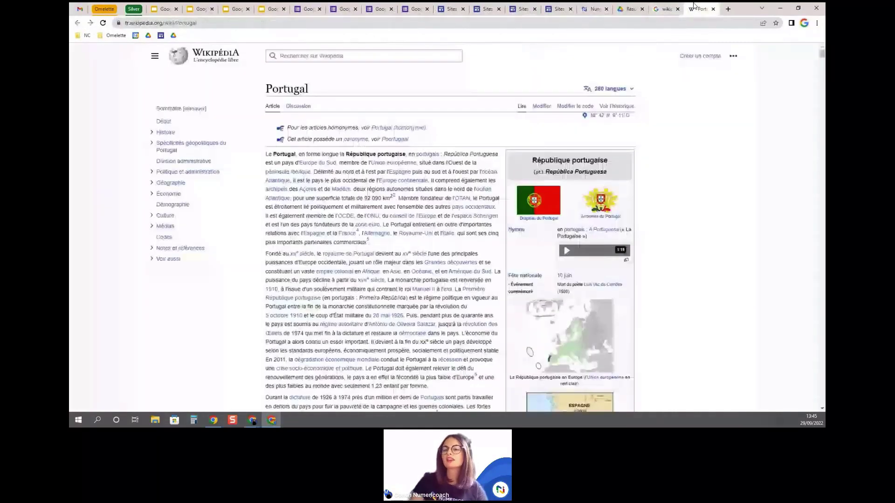
From the Google results, open the Portuguese Wikipedia article on Portugal in a new tab and switch to it
click(656, 7)
scroll(228, 218, down, 1)
ctrl+click(229, 218)
click(701, 7)
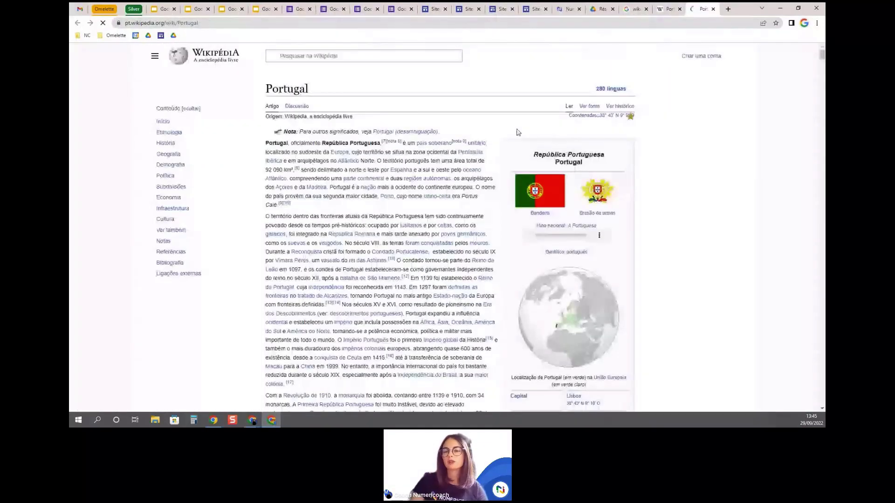
mouse_move(394, 229)
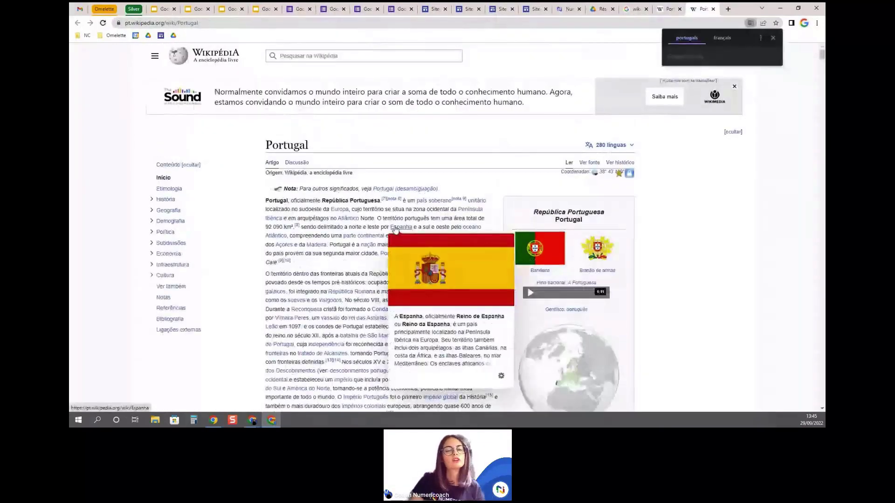
Return to the results and open the Portuguese Wikipedia article again in a background tab
click(636, 8)
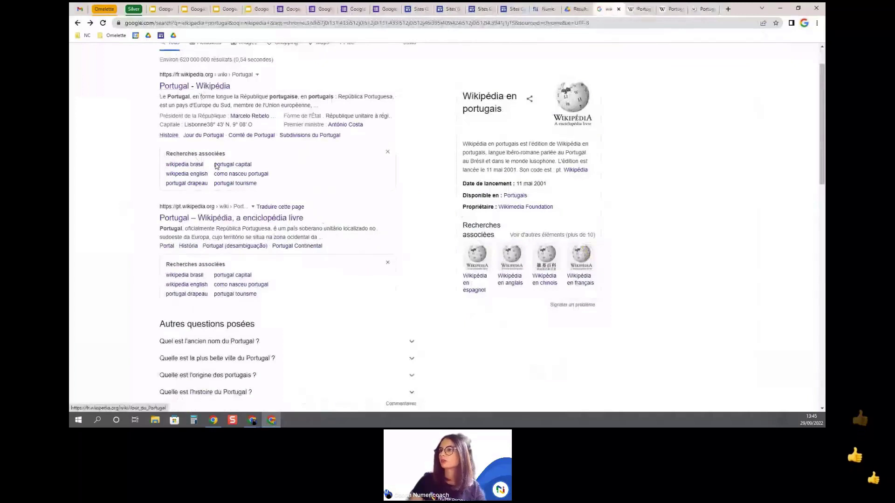
ctrl+click(222, 218)
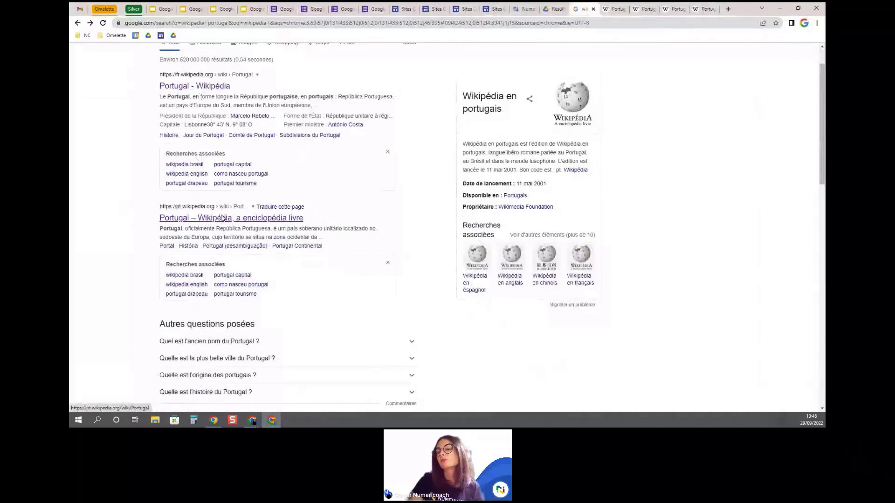
scroll(223, 218, up, 1)
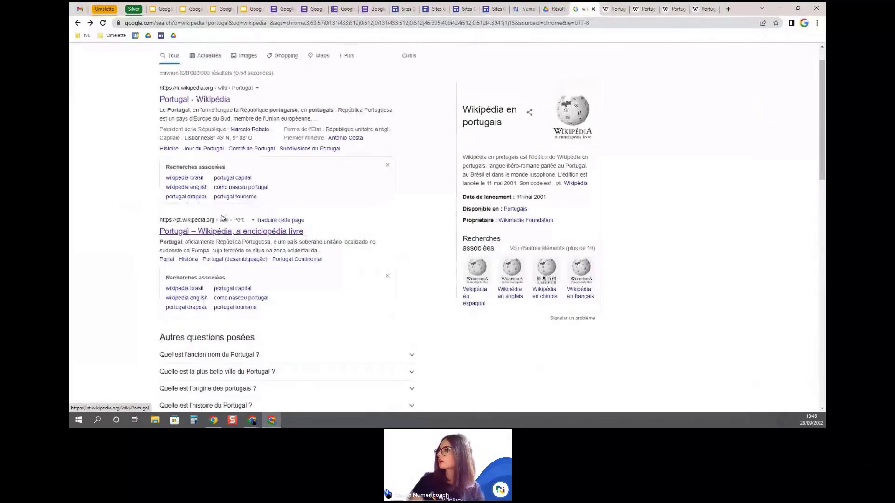
scroll(223, 218, up, 2)
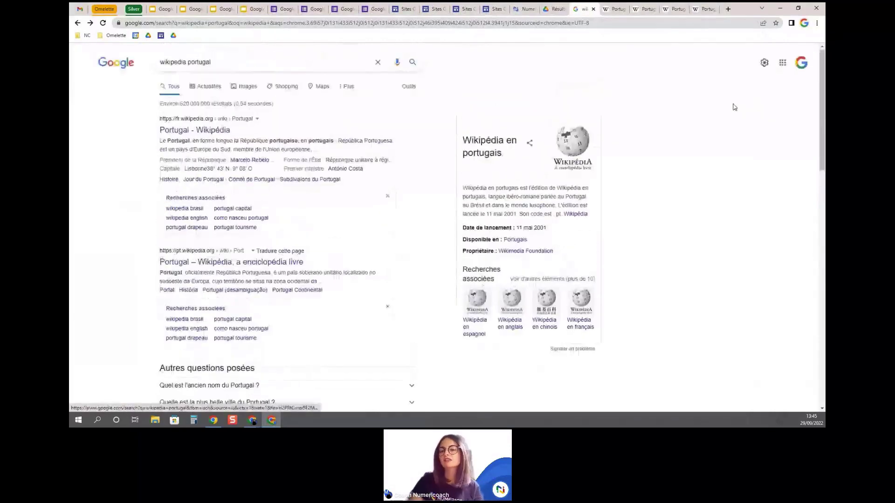
Show the Google quick search settings again, close them and switch to the Numeriblog site
click(764, 63)
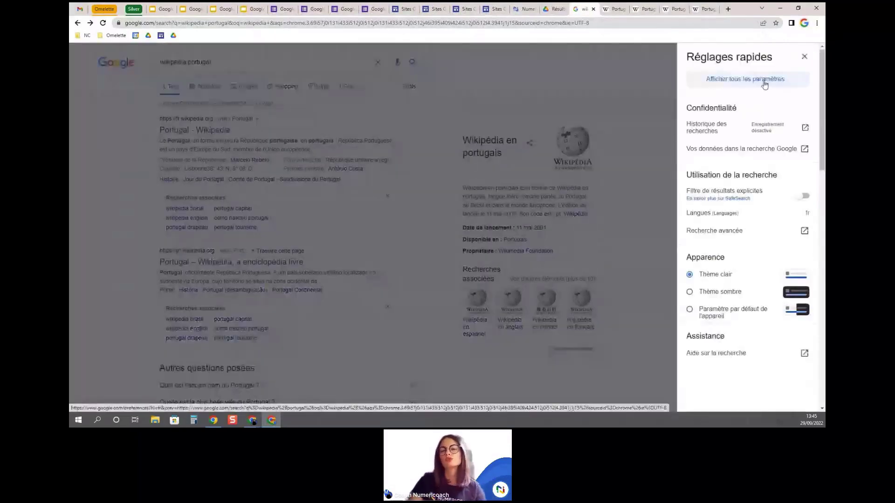
click(614, 82)
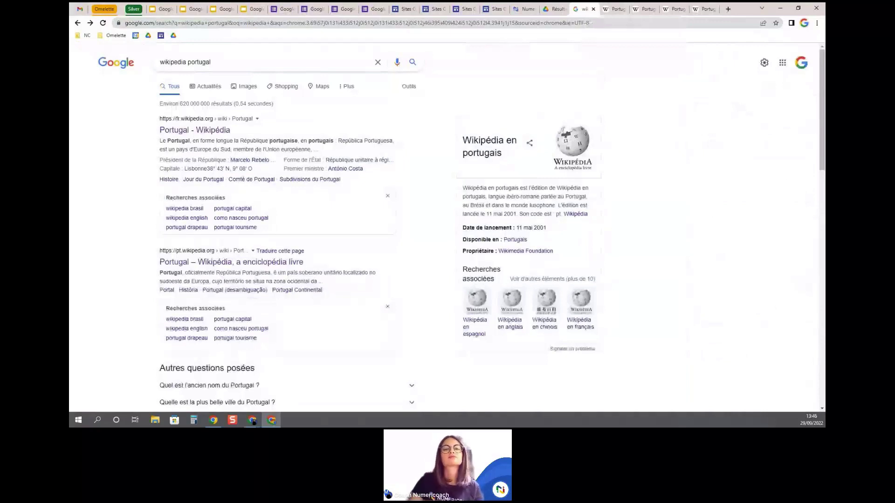
key(alt+Tab)
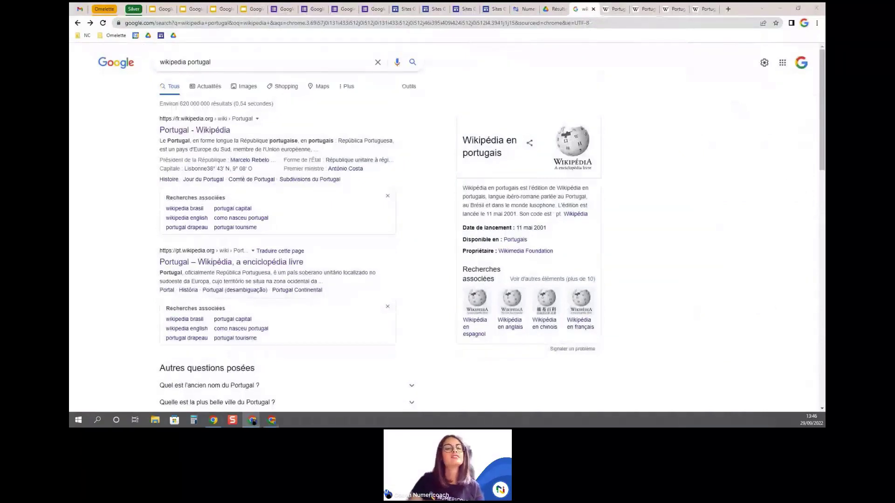
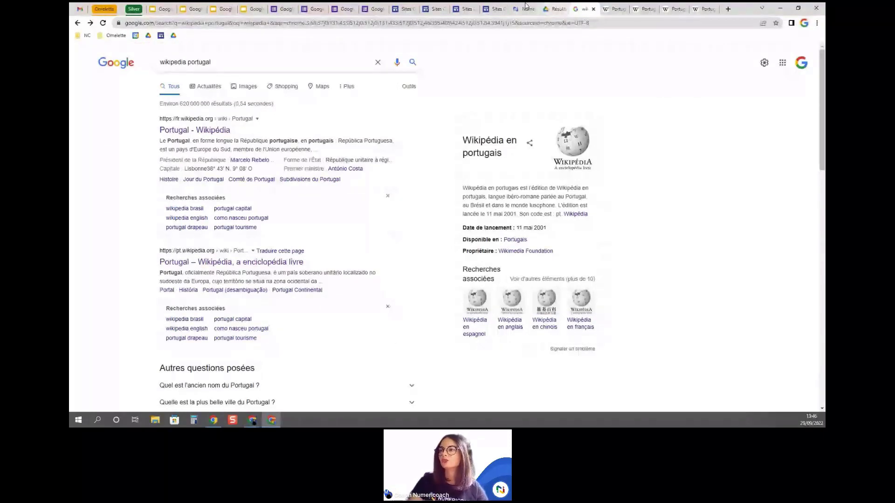
click(526, 7)
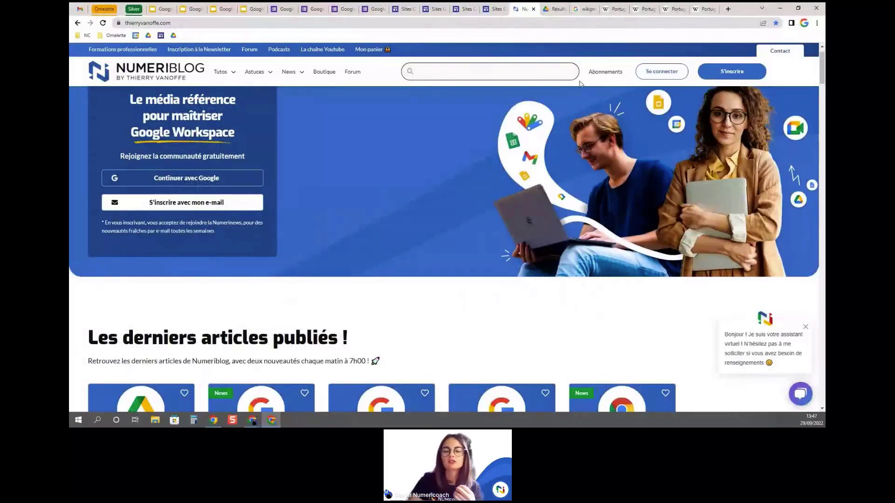
Search Google for "chrome web store" in a new tab, enlarge the results page and open the Chrome Web Store
click(728, 9)
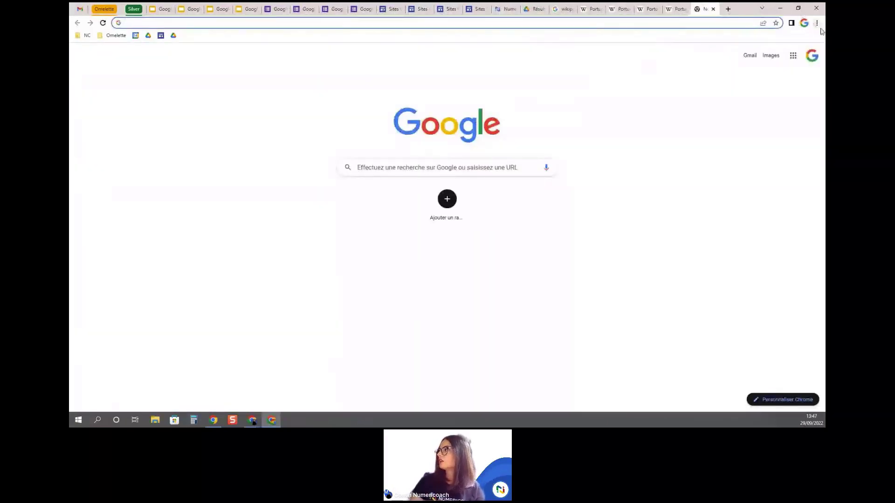
click(476, 169)
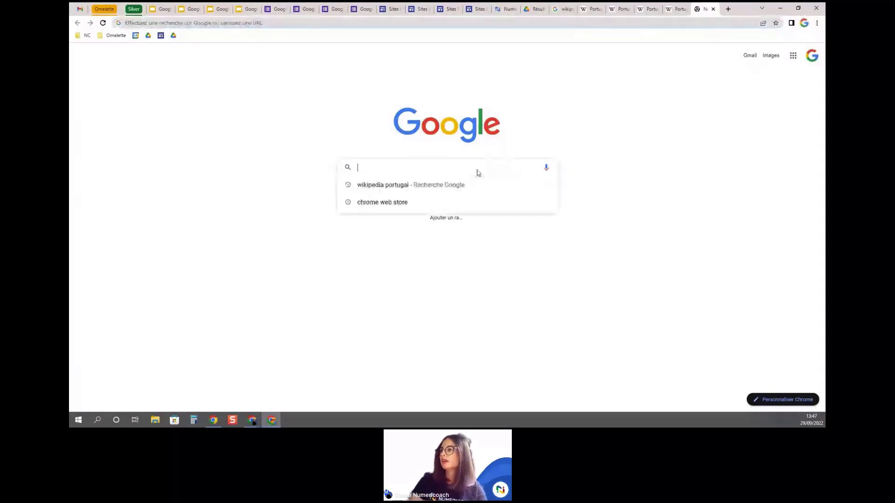
click(416, 203)
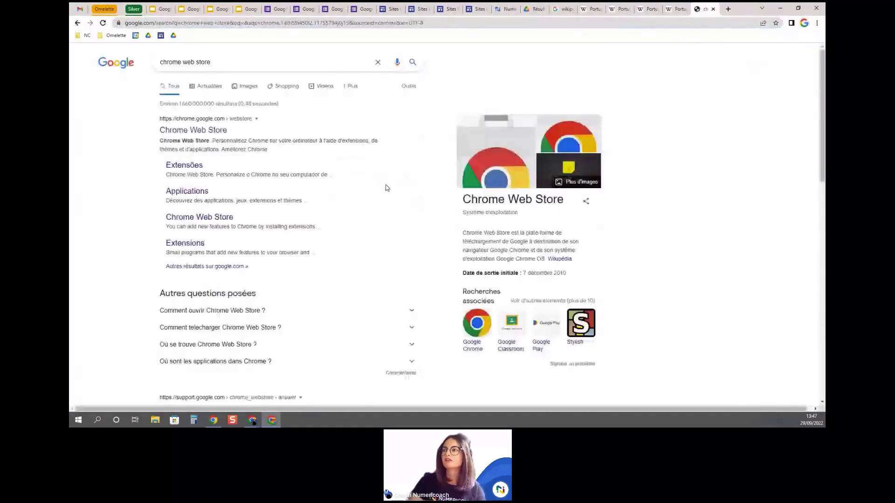
key(ctrl+plus)
key(ctrl+plus)
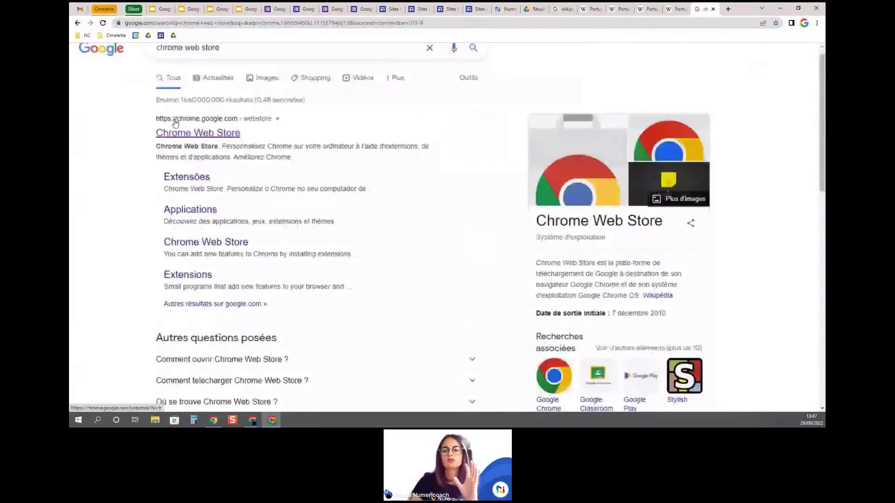
click(196, 132)
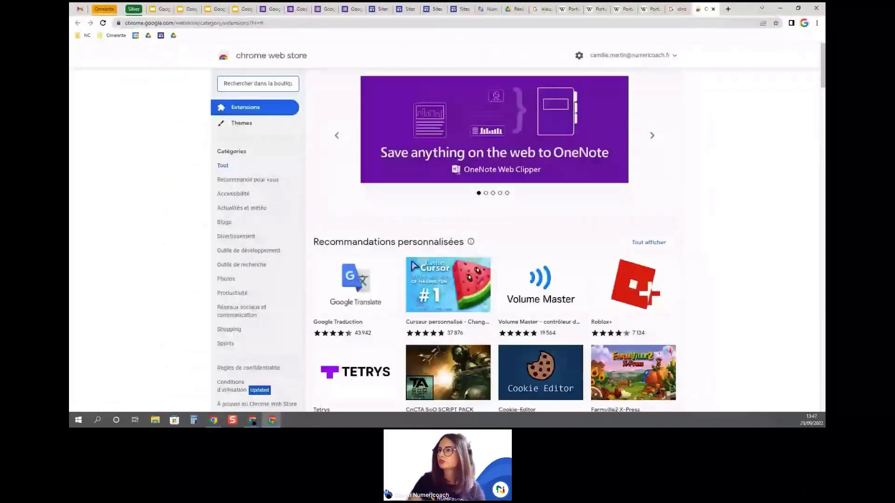
Search the Chrome Web Store for "speechify" and open the Speechify Text to Speech Voice Reader page
click(267, 84)
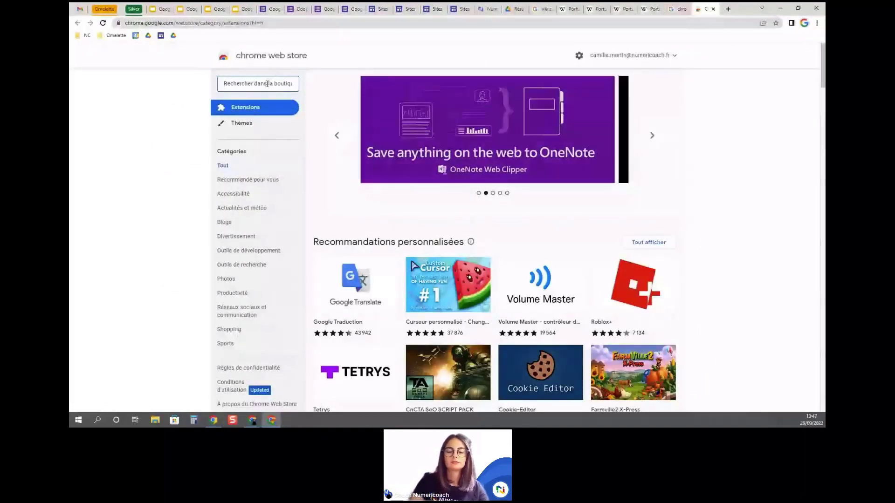
text(speechify)
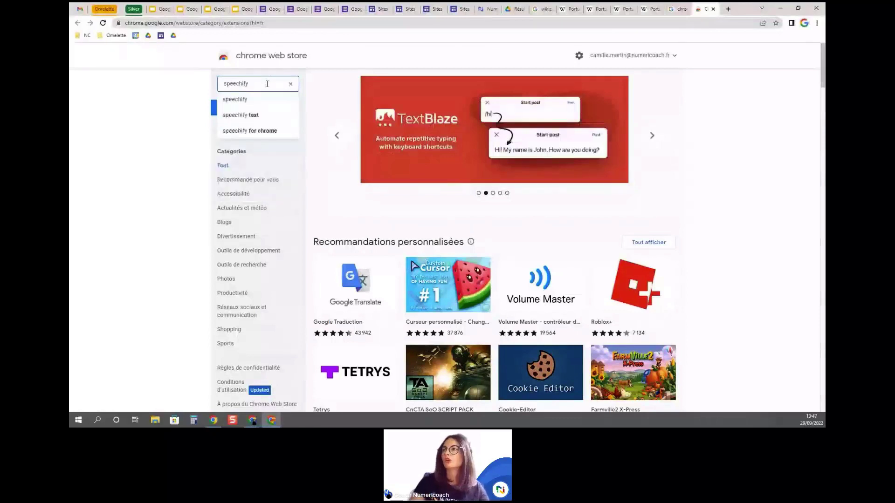
key(ctrl+a)
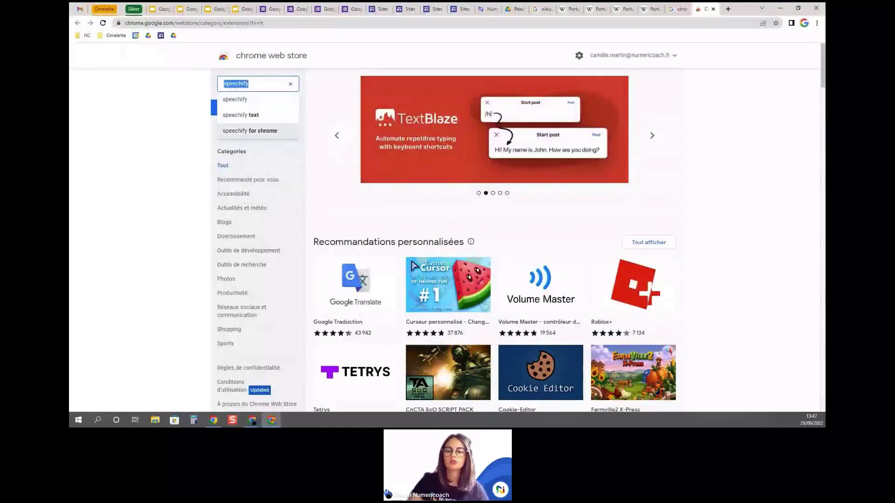
key(alt+Tab)
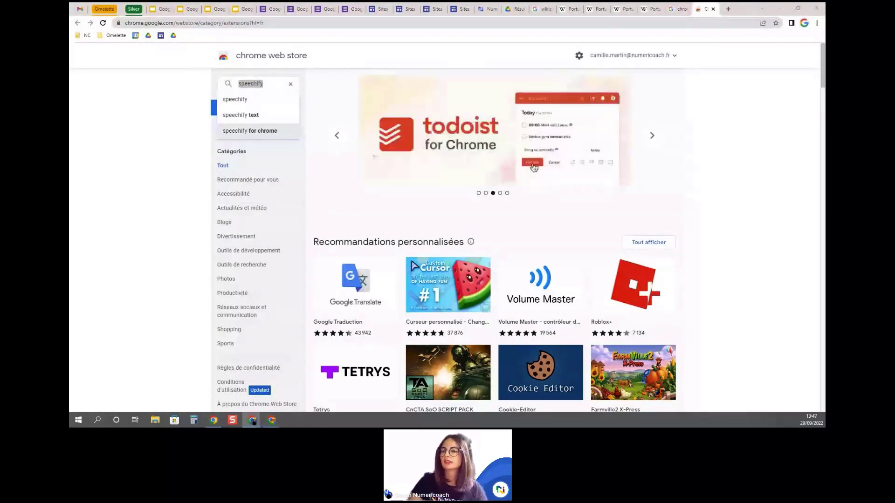
click(261, 96)
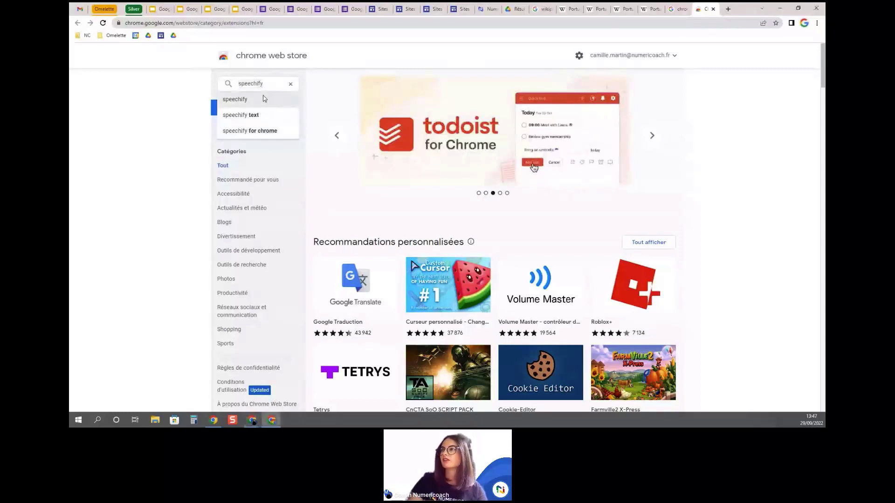
click(215, 110)
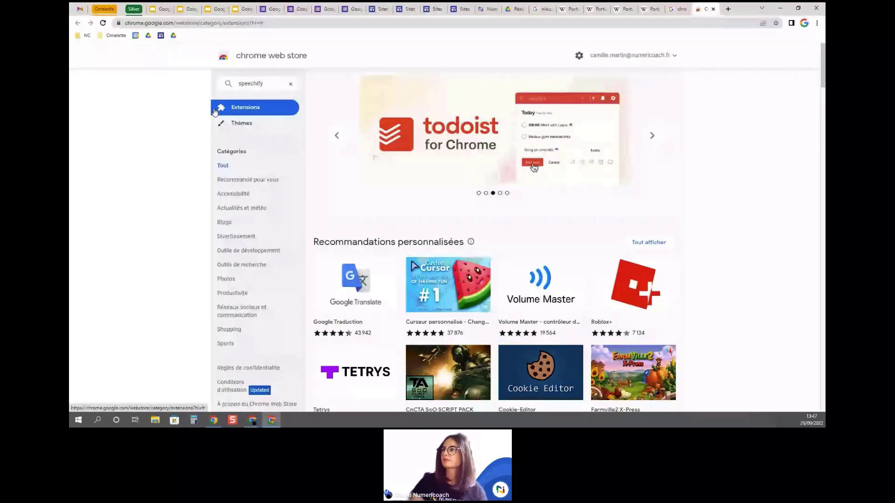
click(255, 84)
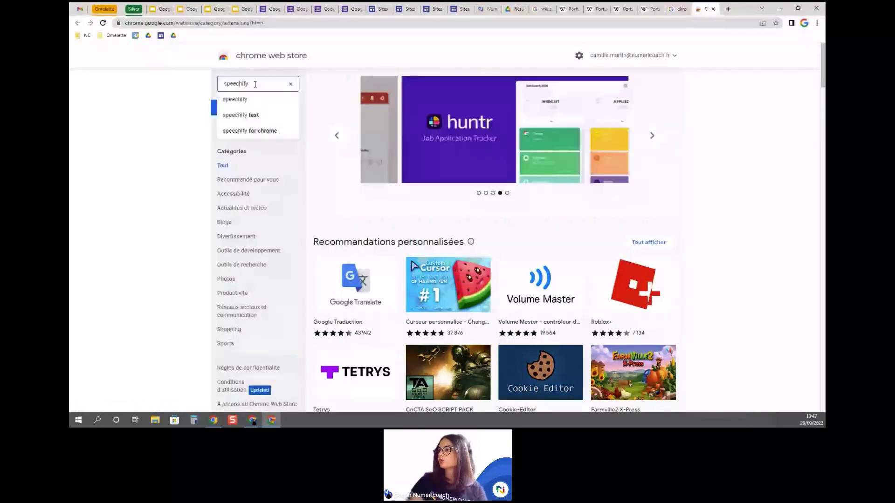
key(Return)
click(454, 117)
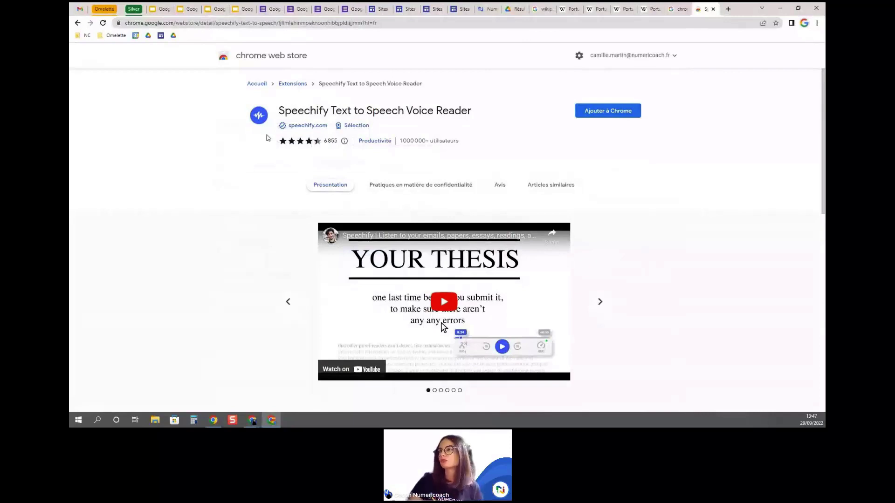
View the publisher badge details and add the Speechify Text to Speech Voice Reader extension to Chrome
mouse_move(283, 128)
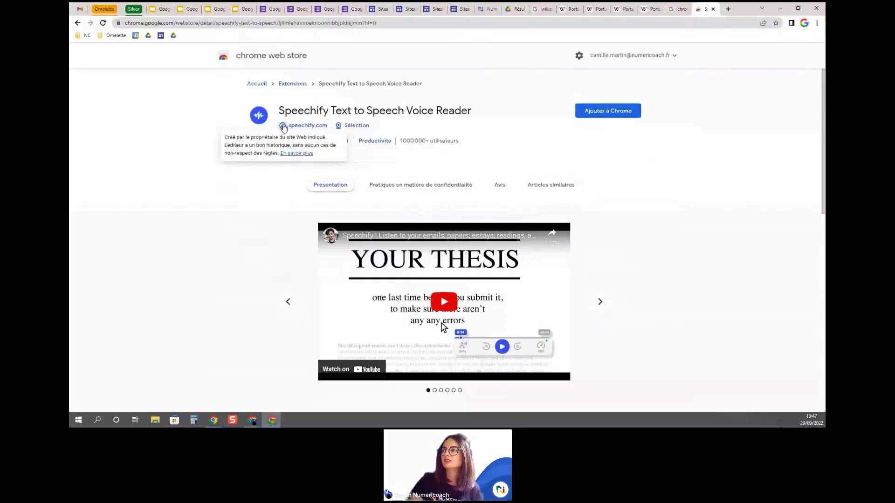
mouse_move(339, 146)
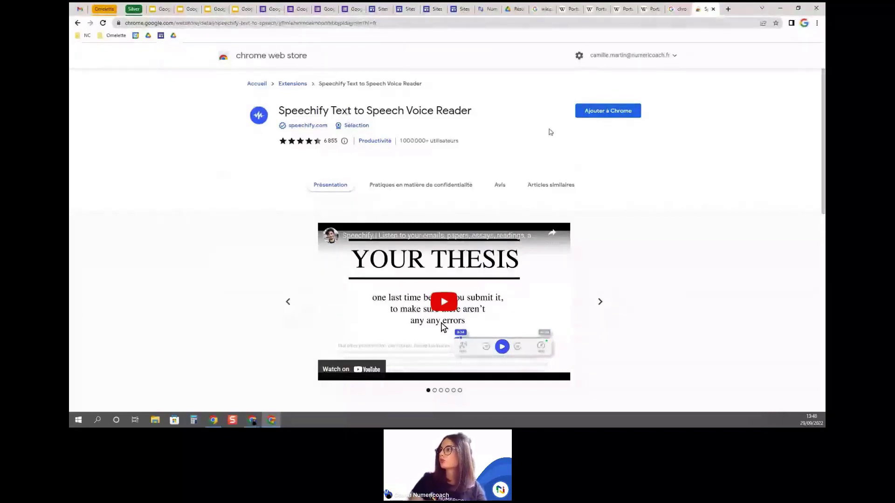
click(610, 120)
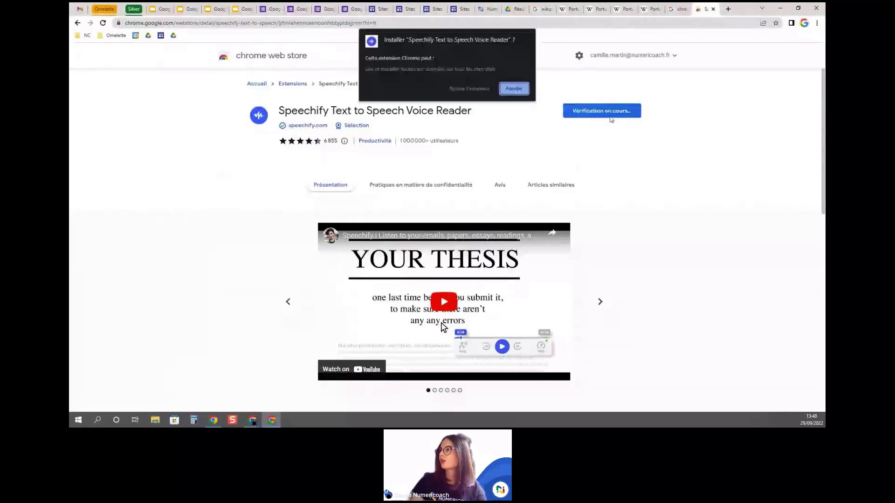
click(470, 90)
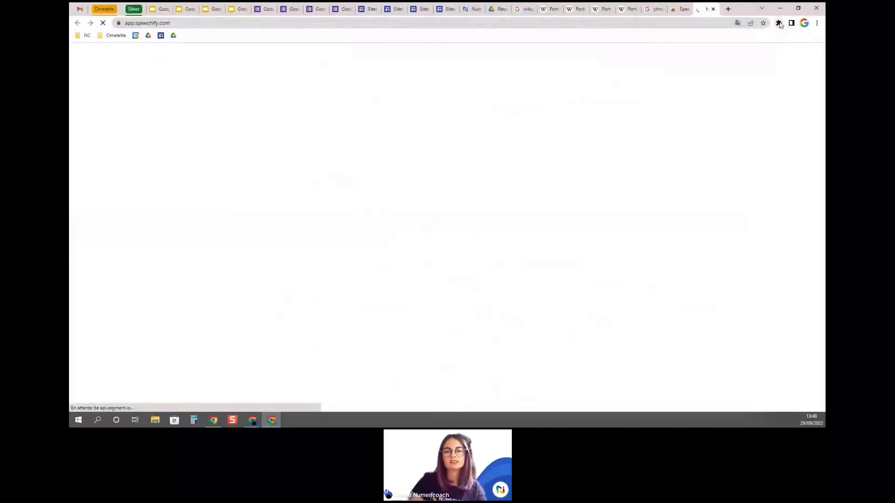
Pin the Speechify extension next to the address bar and show the installed extensions list again
click(778, 24)
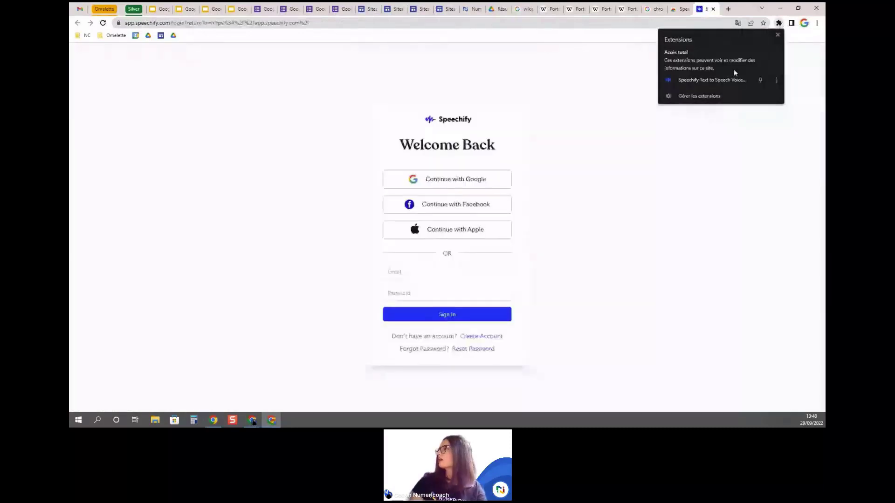
click(761, 81)
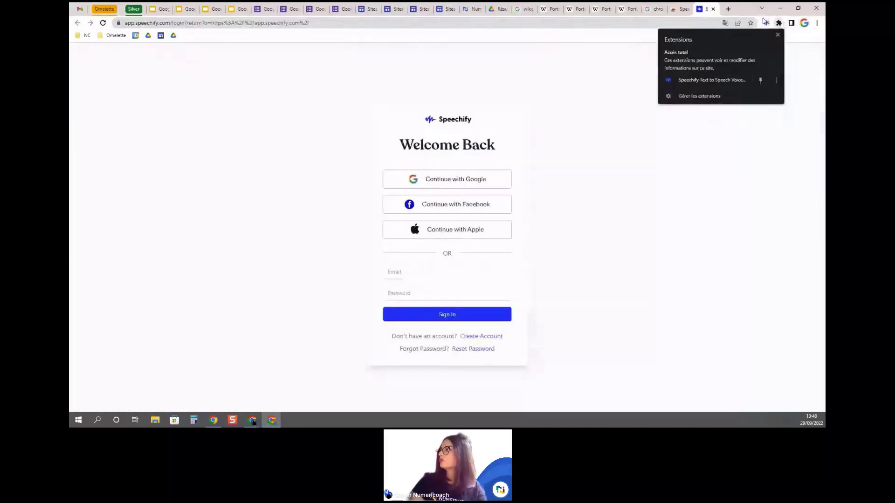
click(771, 26)
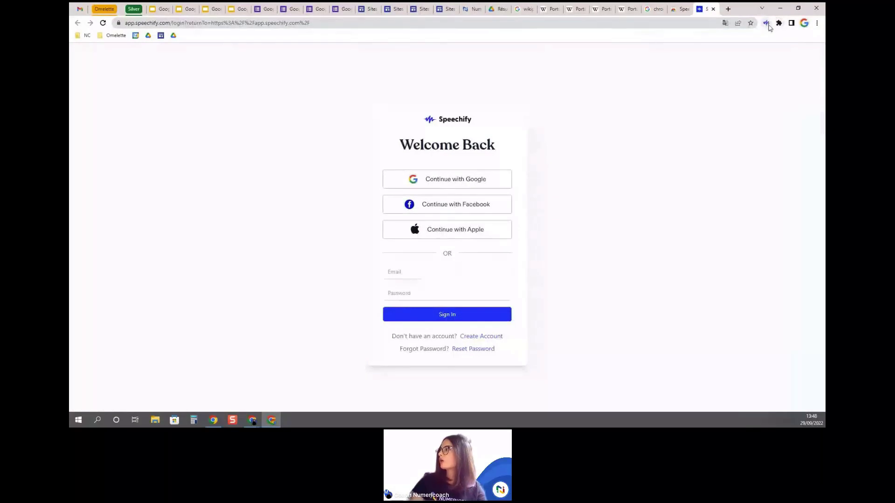
click(778, 23)
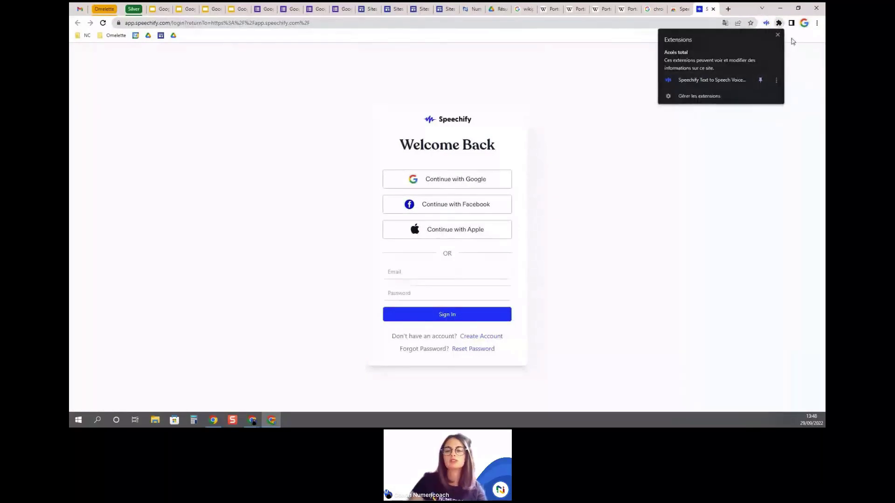
click(792, 41)
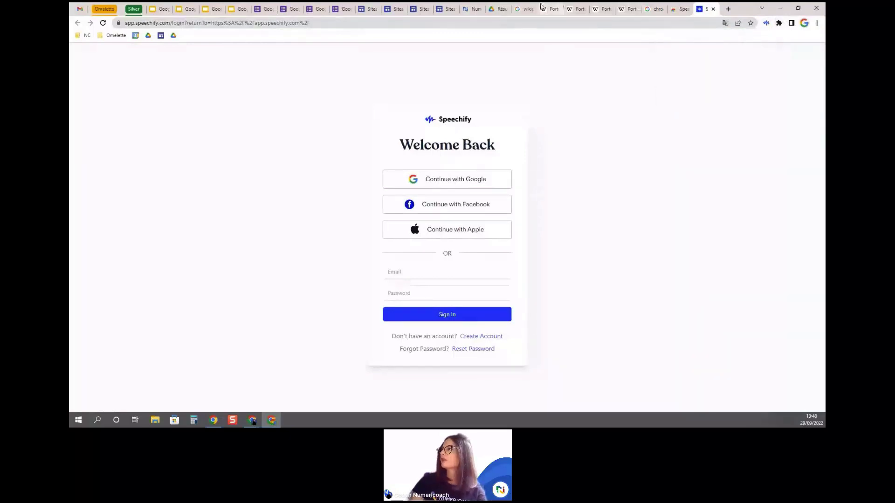
Switch to the Numeriblog site and open its Productivité theme from Les thématiques
click(479, 5)
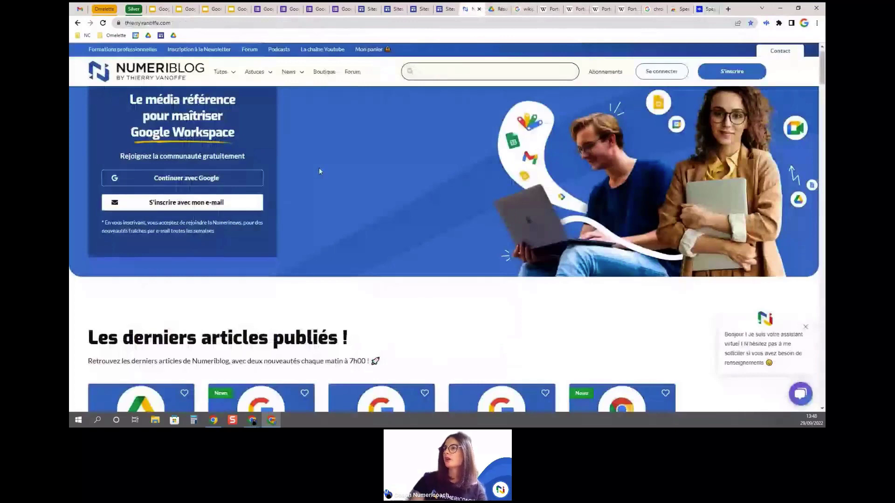
scroll(343, 213, down, 3)
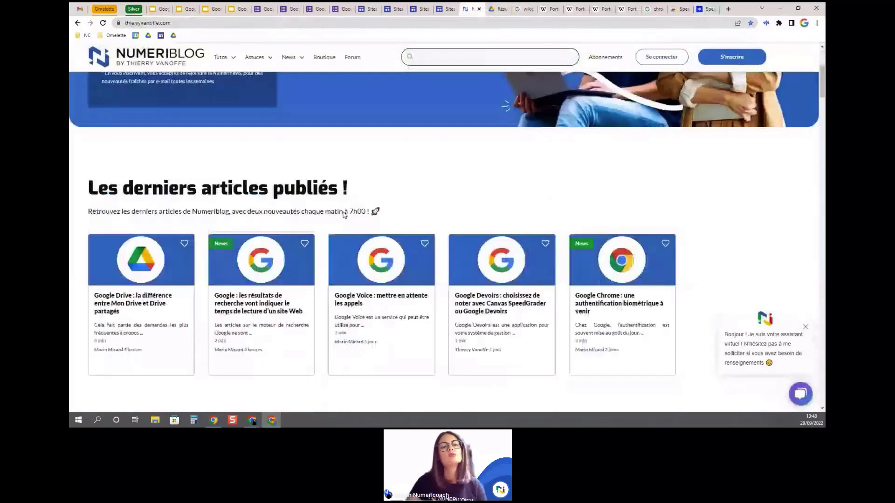
scroll(328, 239, up, 4)
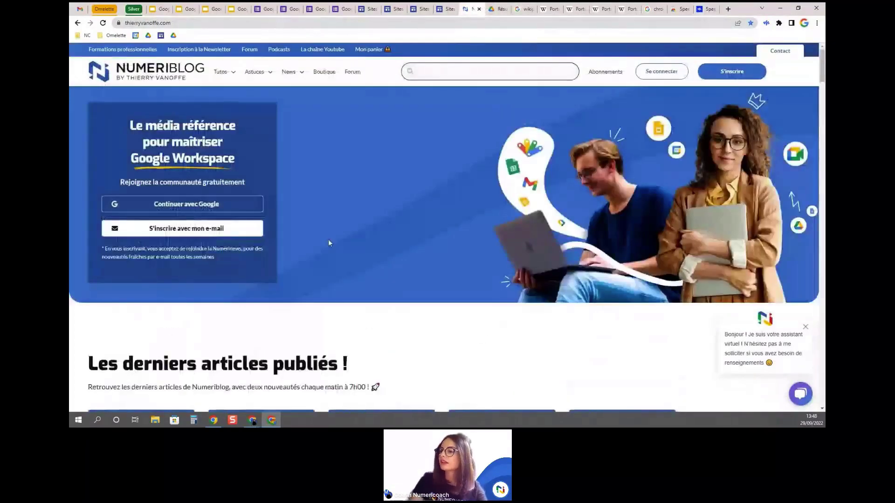
scroll(313, 248, down, 1)
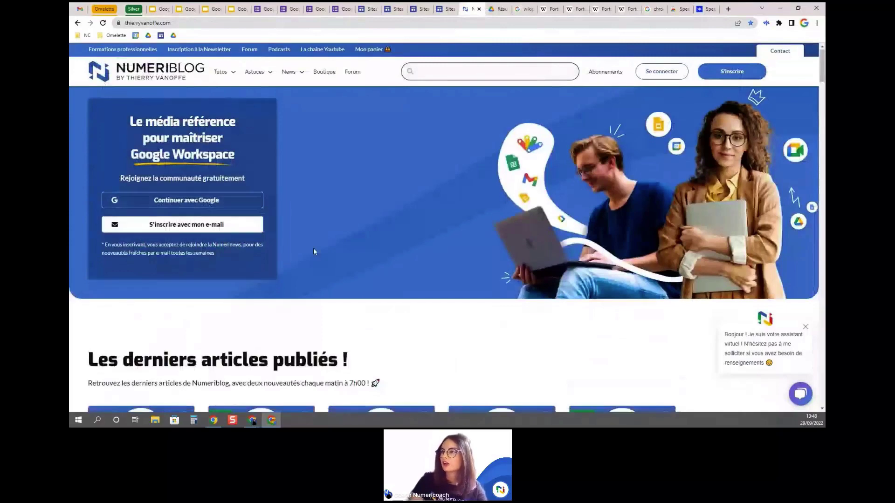
scroll(314, 249, down, 1)
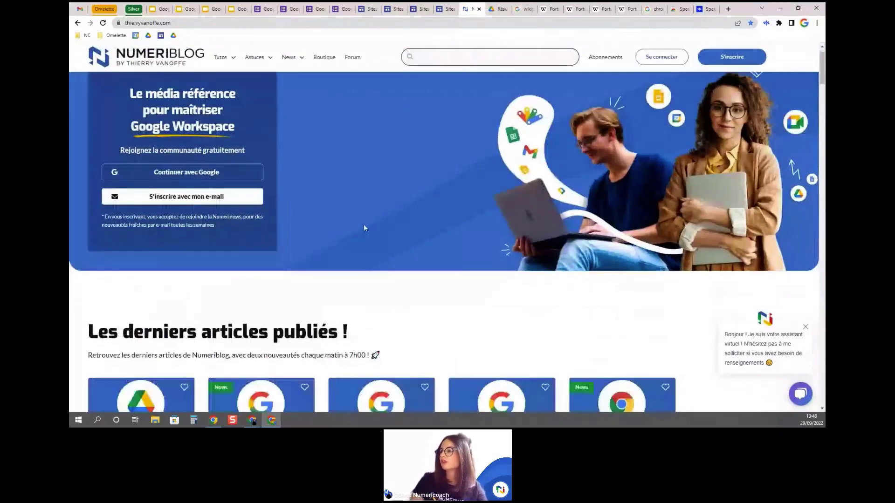
scroll(364, 228, down, 5)
scroll(365, 228, down, 10)
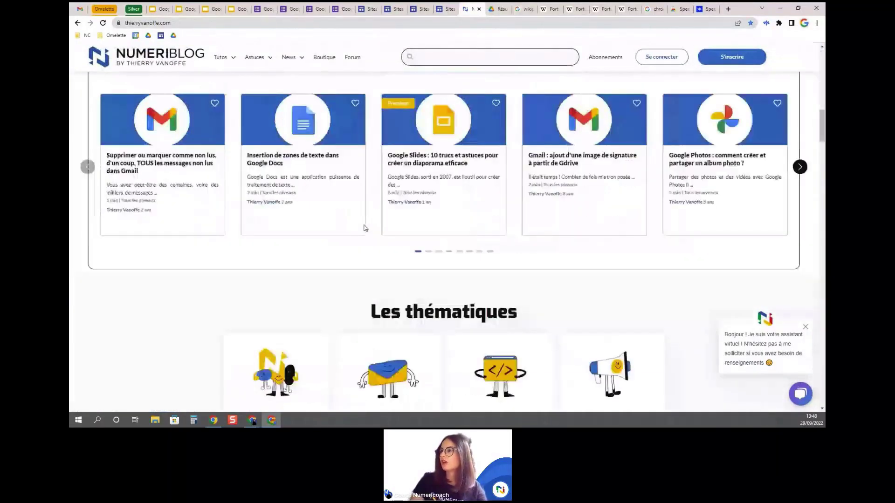
scroll(373, 226, down, 1)
scroll(368, 233, up, 1)
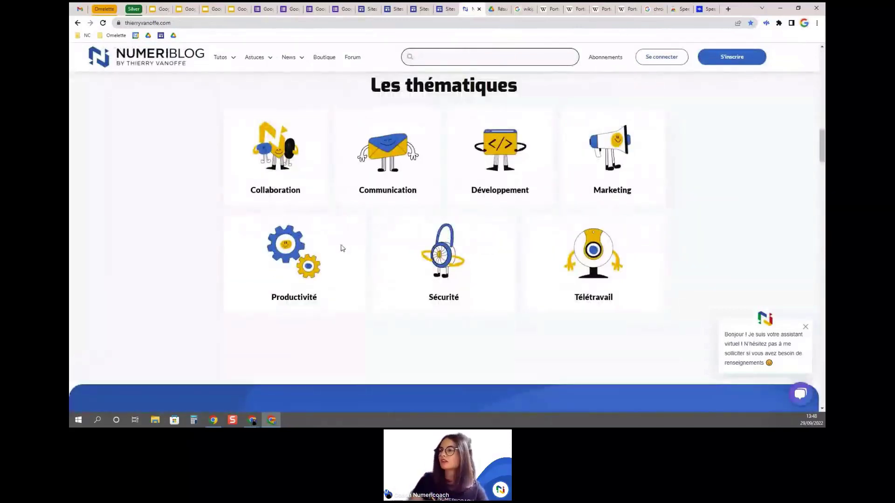
click(286, 264)
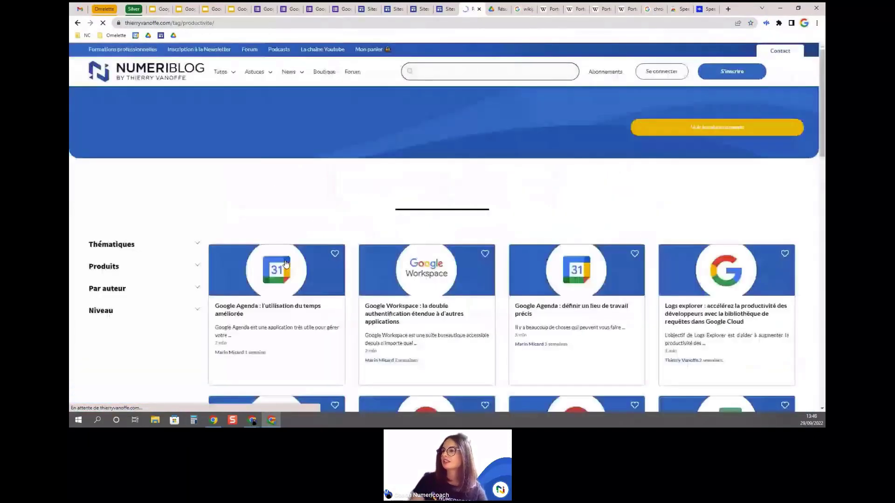
Open the article "Google Agenda : l'utilisation du temps améliorée" and go to its main text
scroll(328, 171, down, 1)
scroll(327, 171, down, 2)
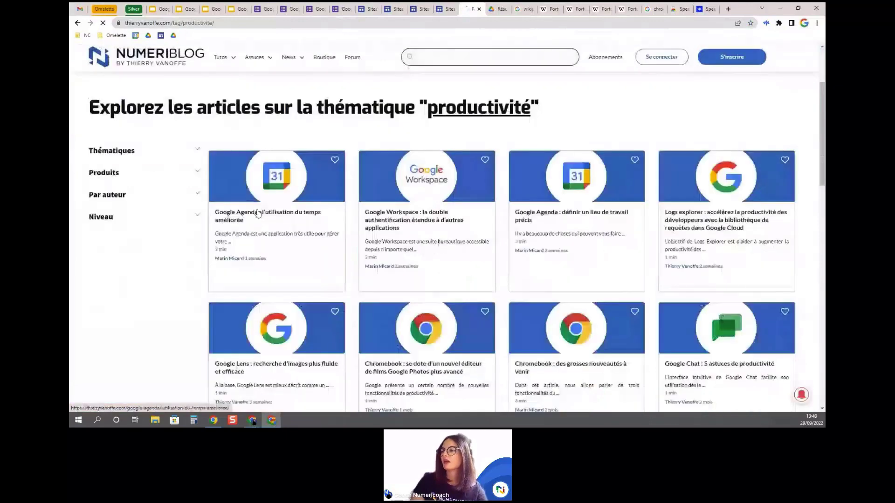
click(257, 213)
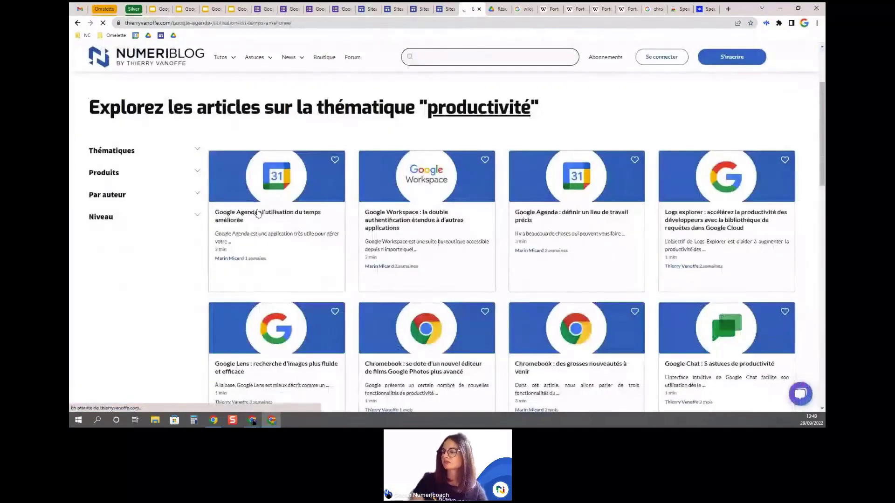
scroll(261, 212, down, 1)
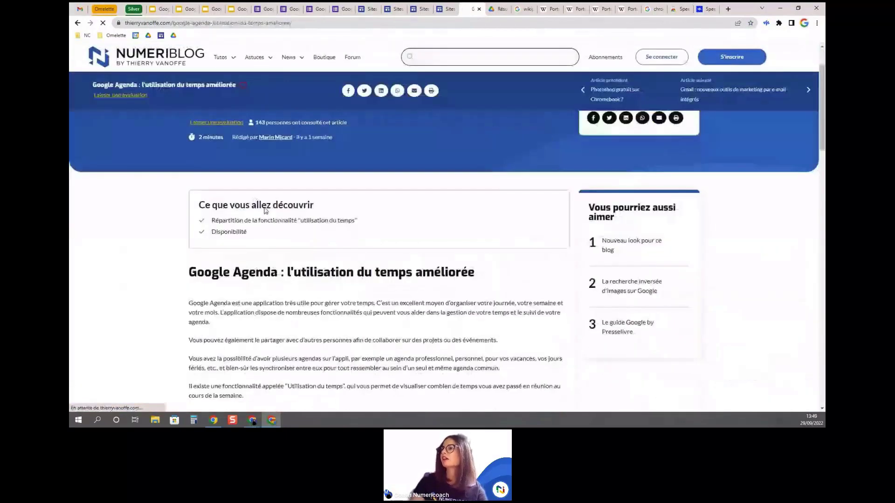
scroll(264, 211, down, 1)
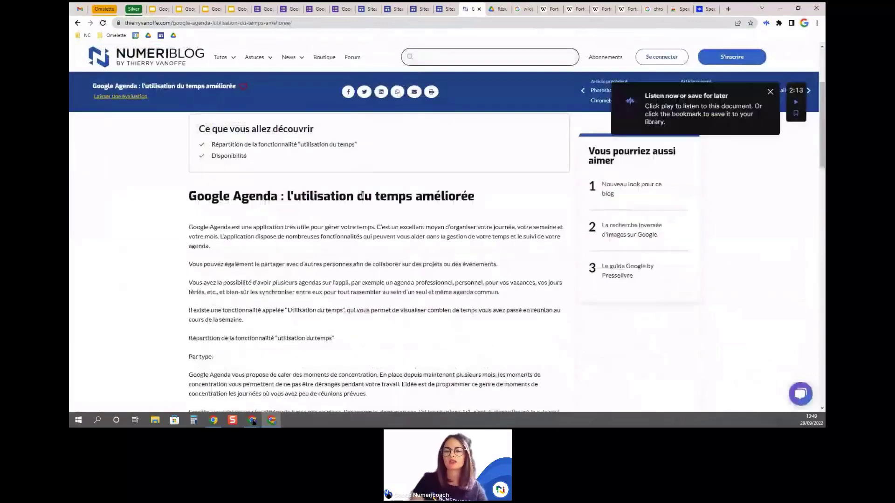
scroll(363, 195, down, 1)
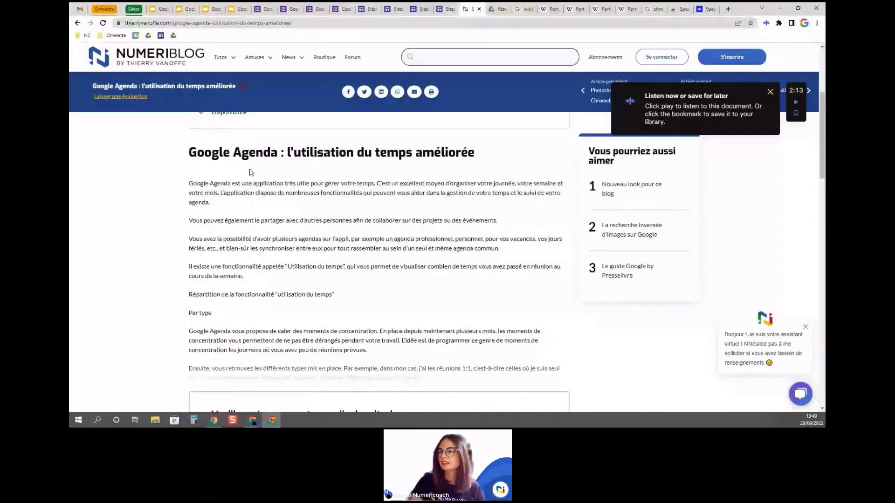
Dismiss the Speechify listening tip, open its player on the article, and close the Premium offer and chat assistant messages
click(770, 92)
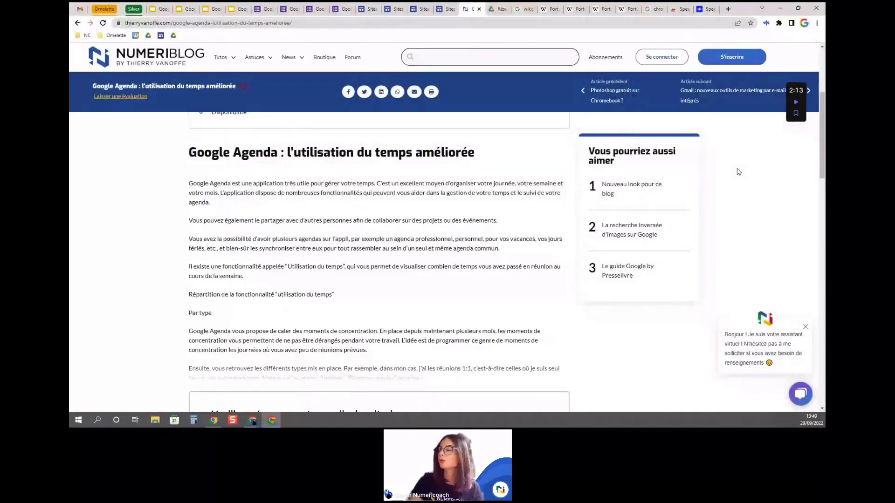
click(765, 25)
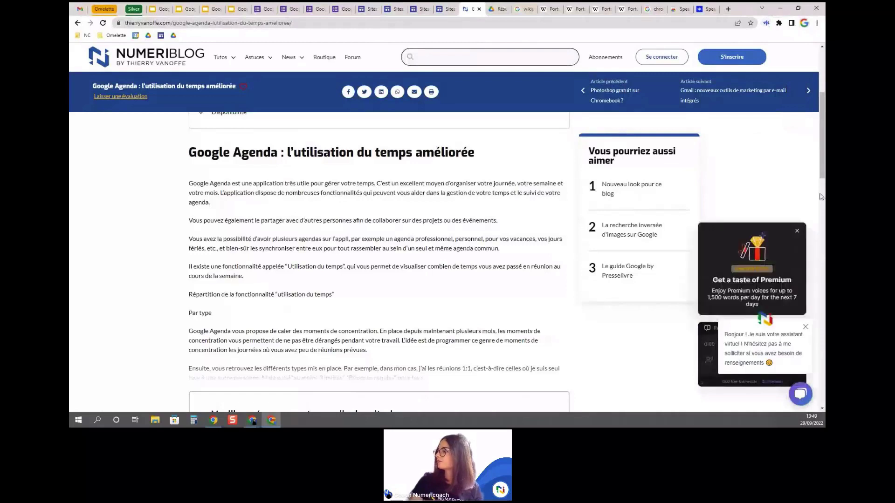
click(797, 233)
click(805, 327)
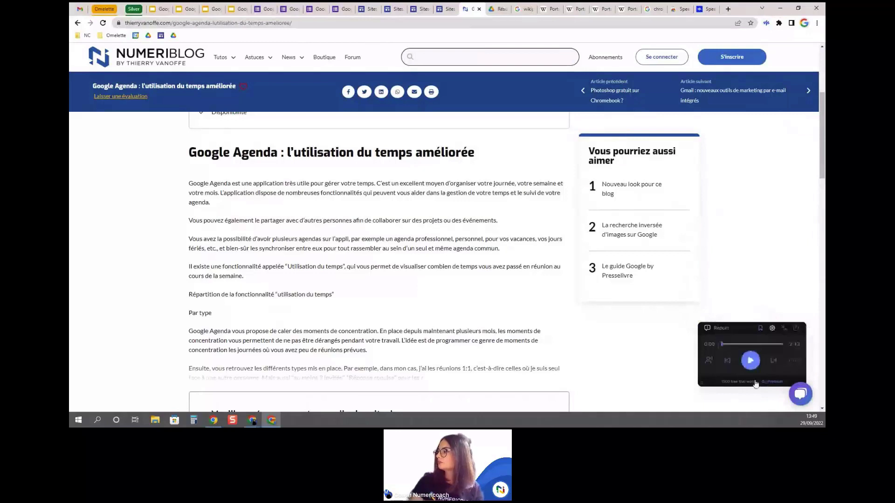
Search the Speechify voices for "french", select the Canadian female voice Chantal and close the voice list
click(709, 362)
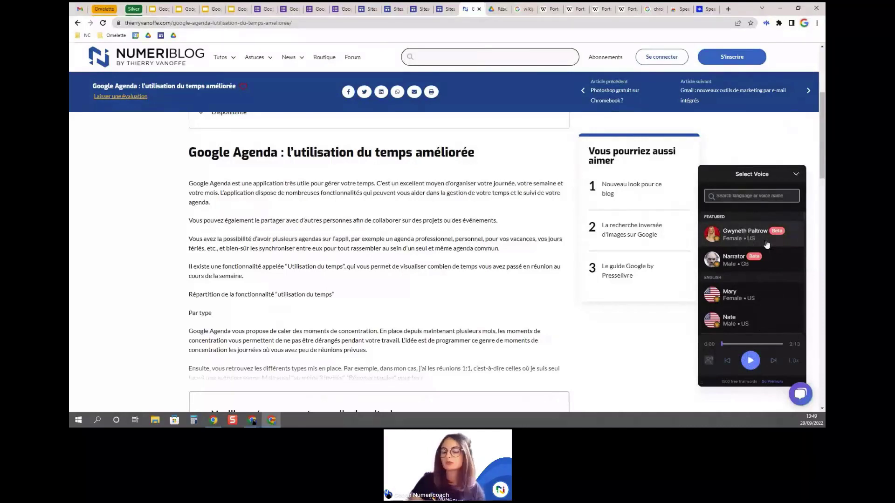
click(748, 199)
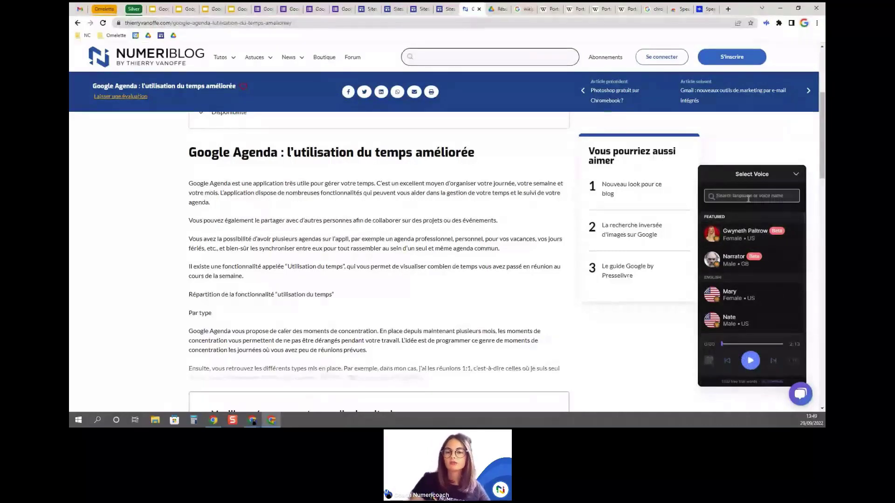
text(fran)
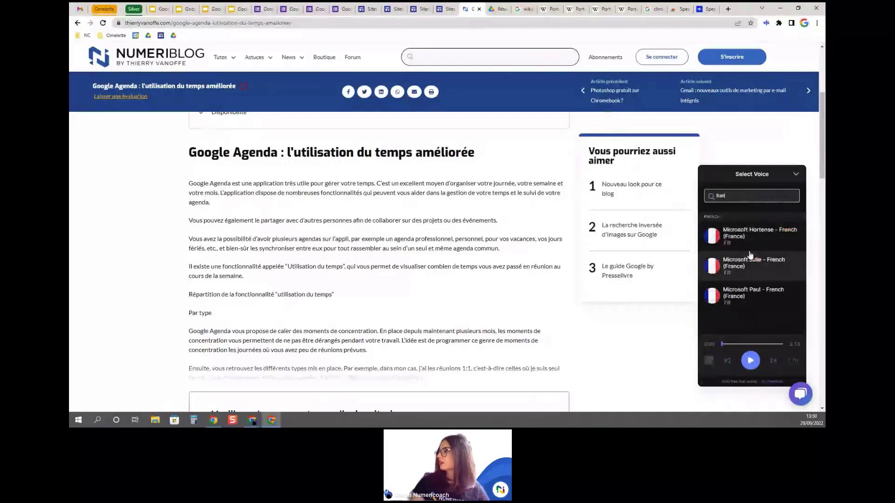
scroll(750, 255, down, 1)
key(BackSpace)
key(BackSpace)
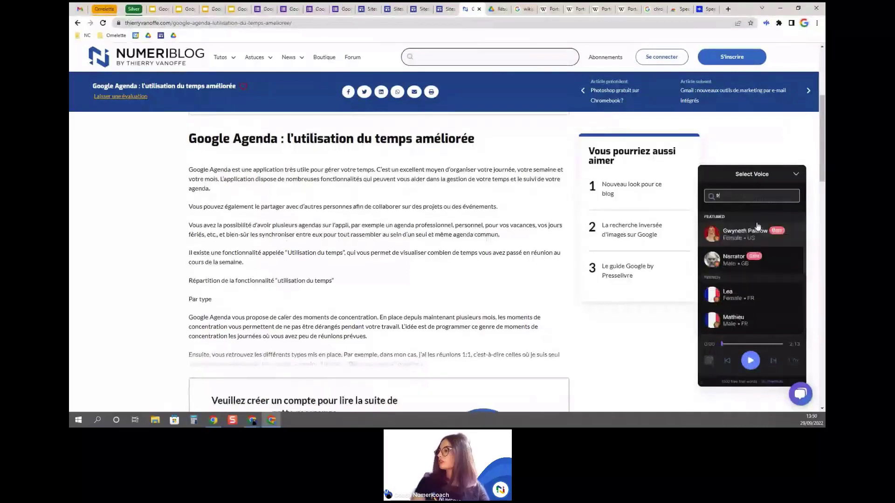
text(ench)
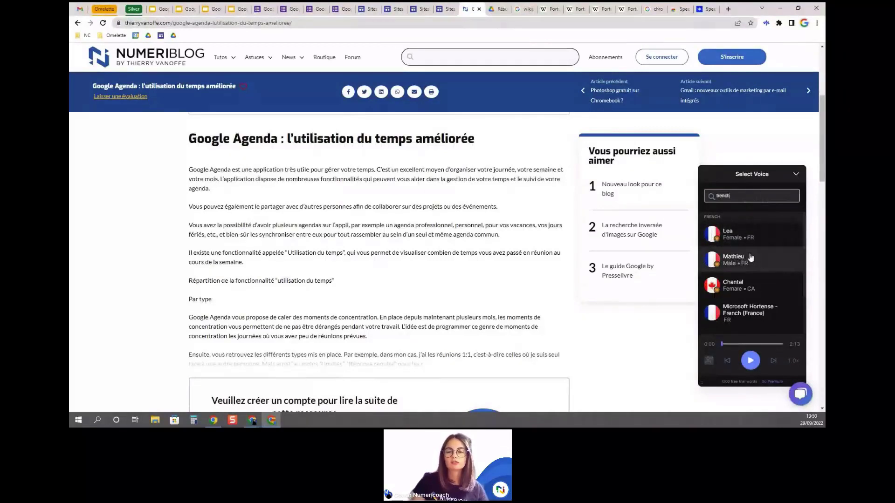
click(729, 289)
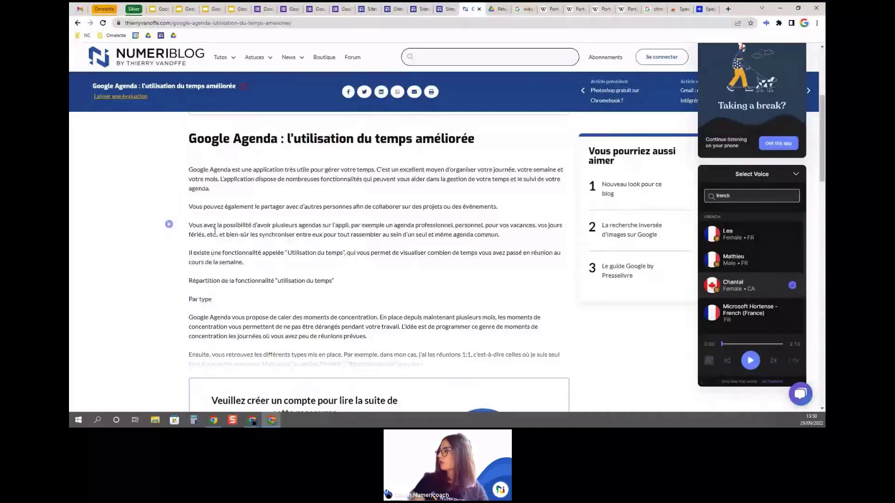
click(796, 175)
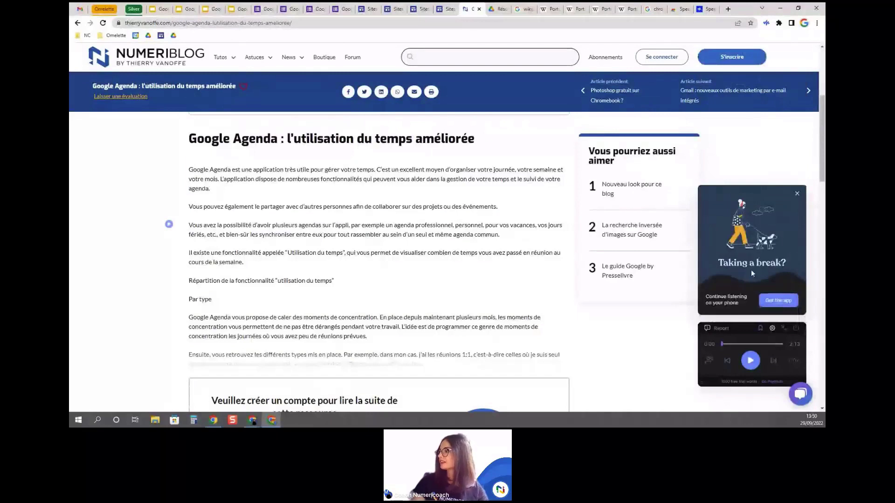
Set the Speechify reading speed to 1.2x (250 WPM) and start reading the article aloud from its first paragraph
click(793, 360)
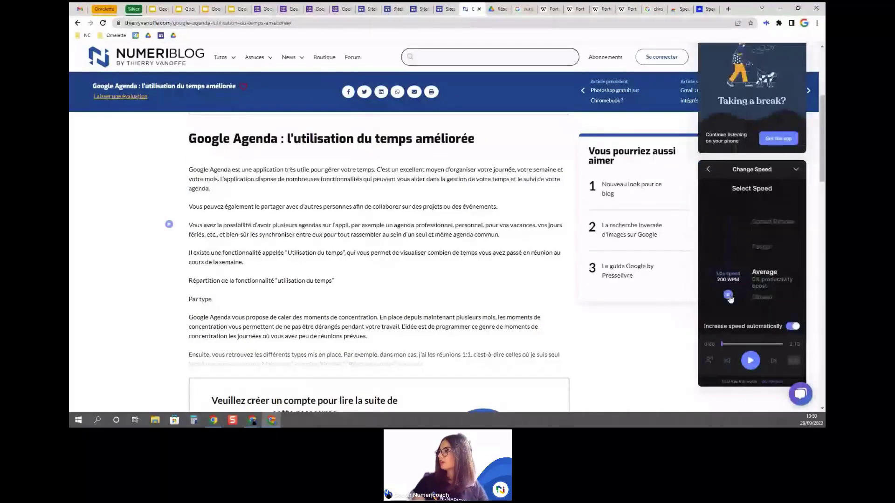
drag(728, 296, 725, 286)
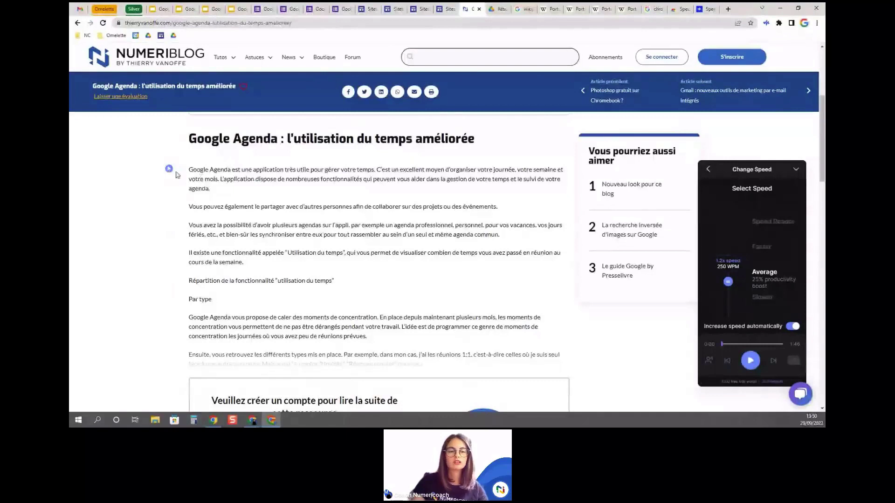
scroll(168, 172, up, 5)
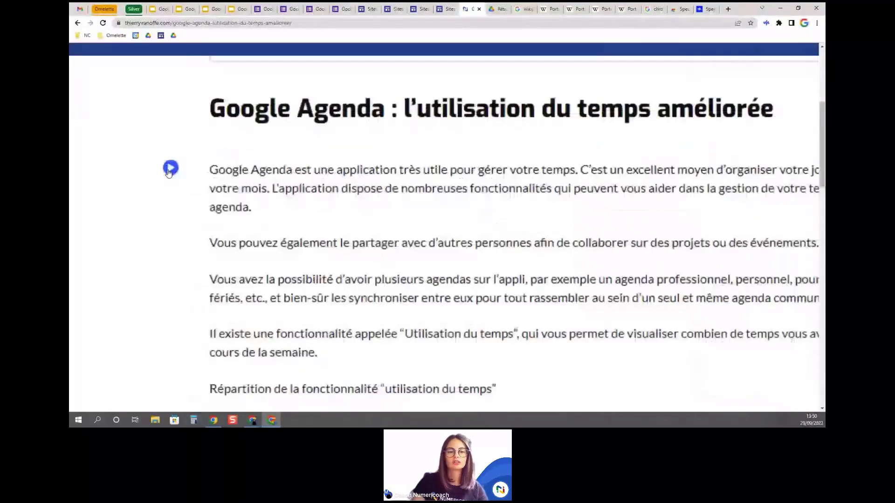
scroll(168, 173, up, 3)
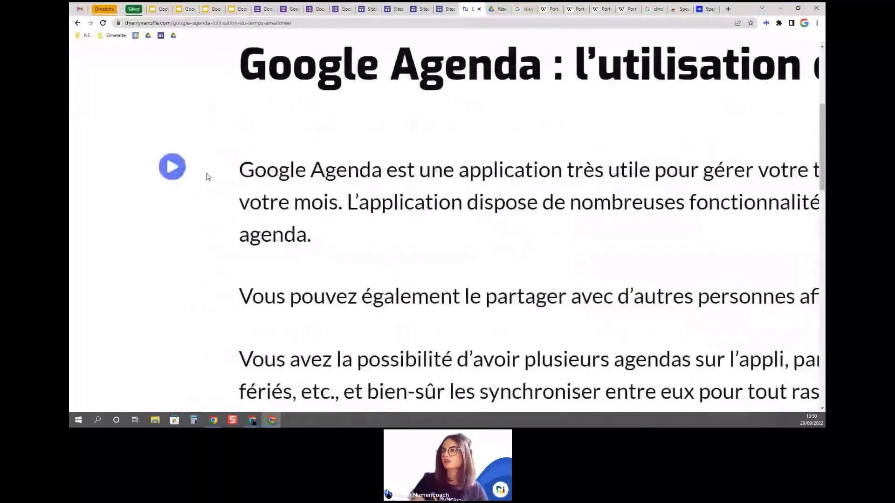
scroll(223, 162, down, 8)
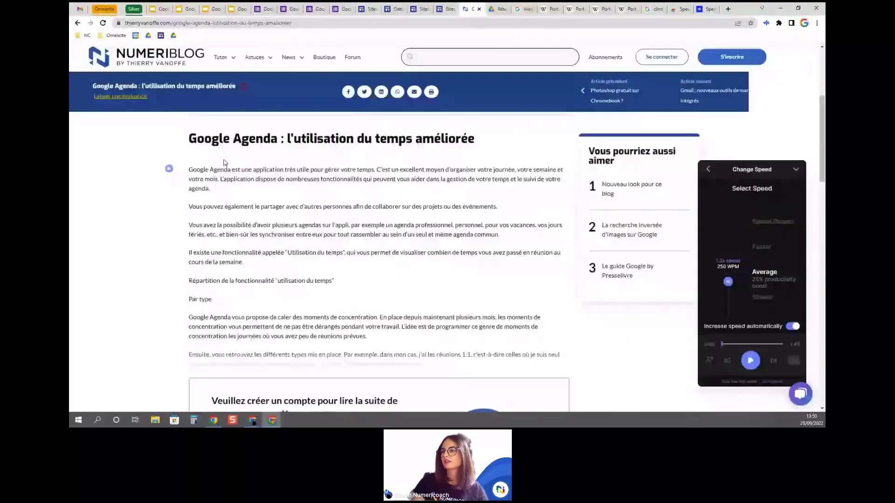
click(169, 170)
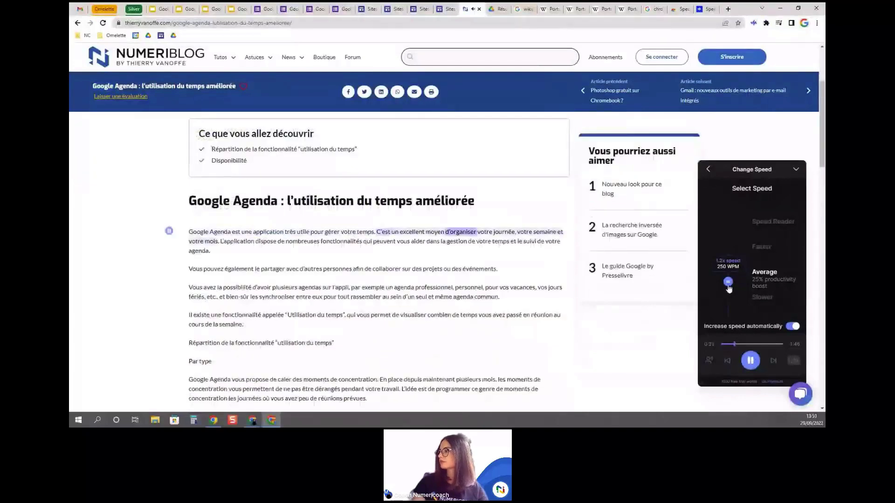
Lower the reading speed to 1.1x (230 WPM) during playback and pause the reading
drag(729, 286, 730, 288)
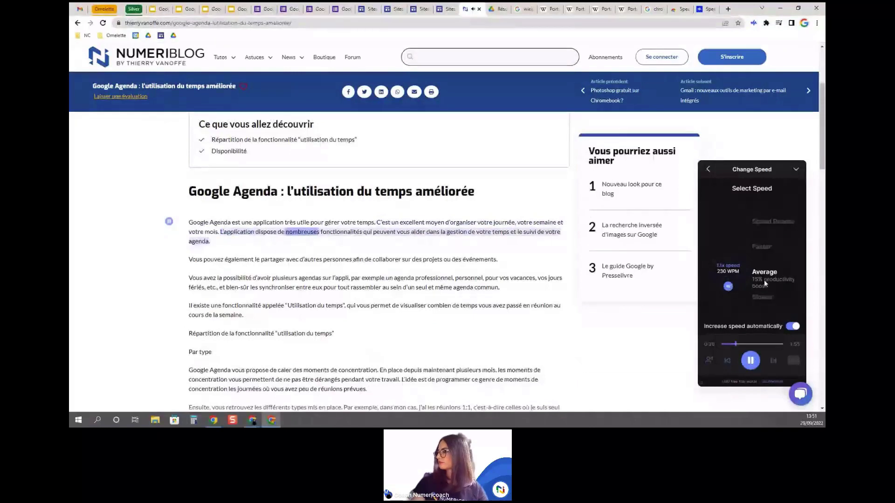
click(752, 362)
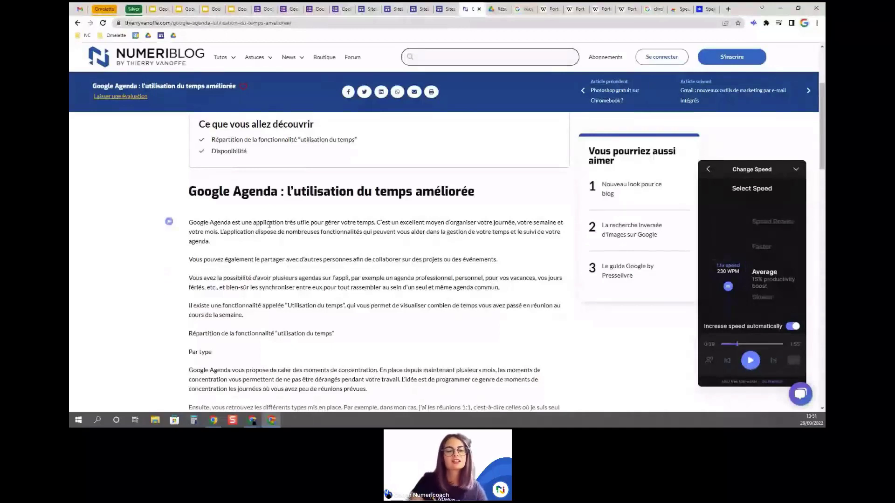
Look over the article text once more and switch back to the full-screen Google Slides presentation
scroll(269, 225, down, 1)
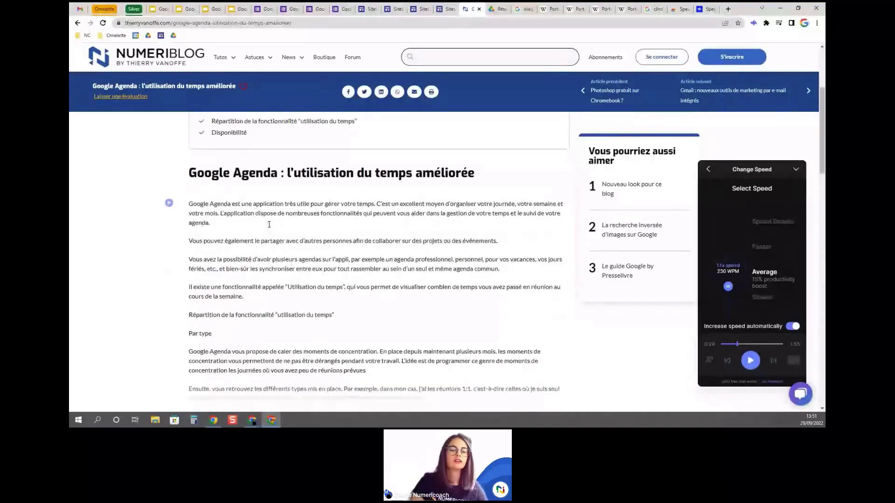
scroll(269, 225, down, 2)
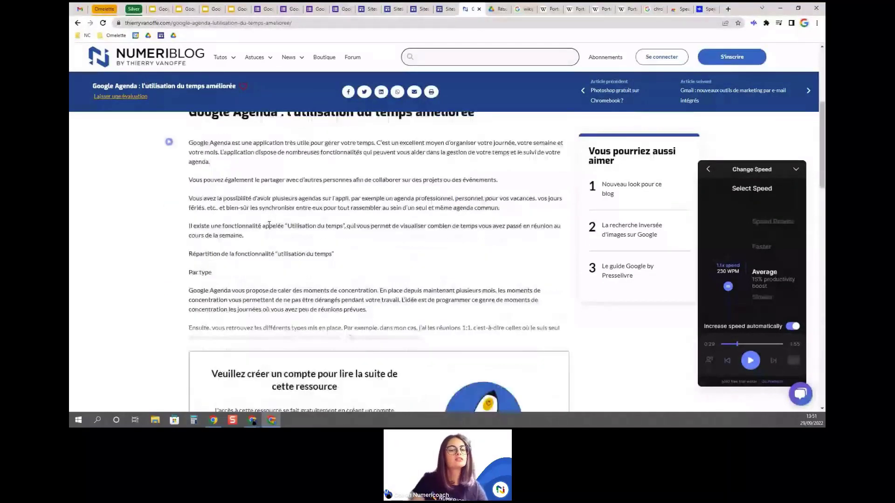
scroll(270, 225, up, 2)
scroll(269, 225, up, 1)
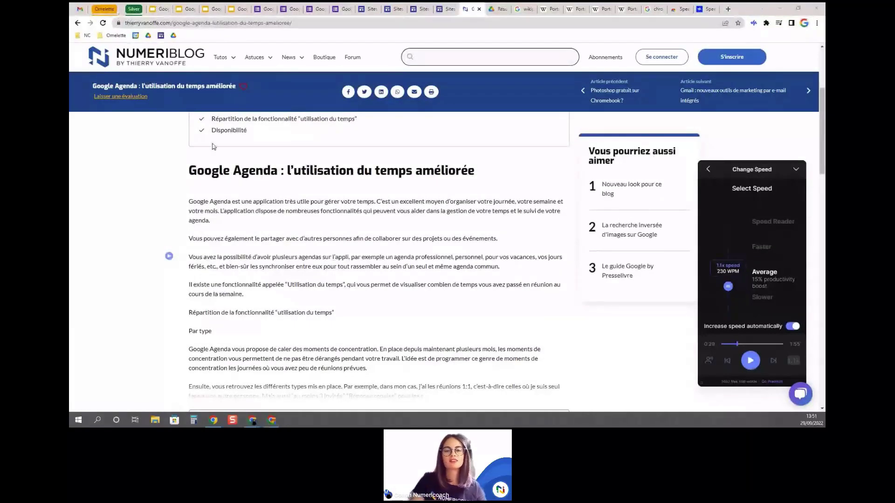
key(alt+Tab)
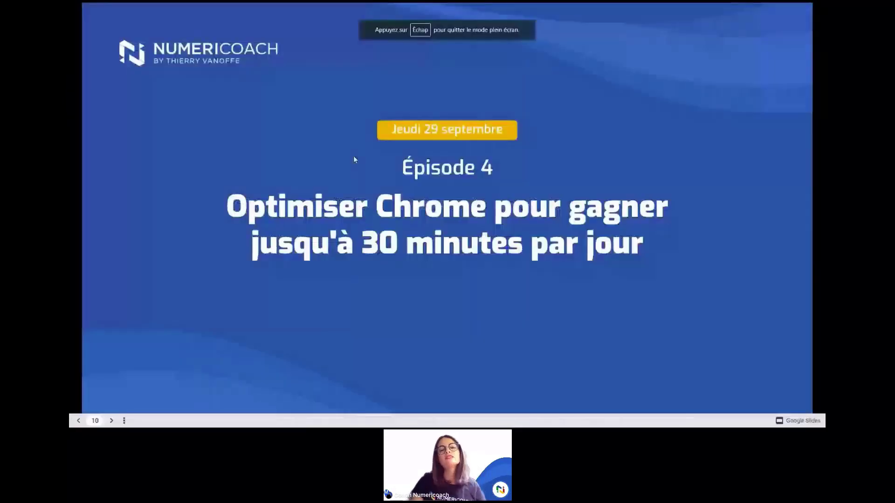